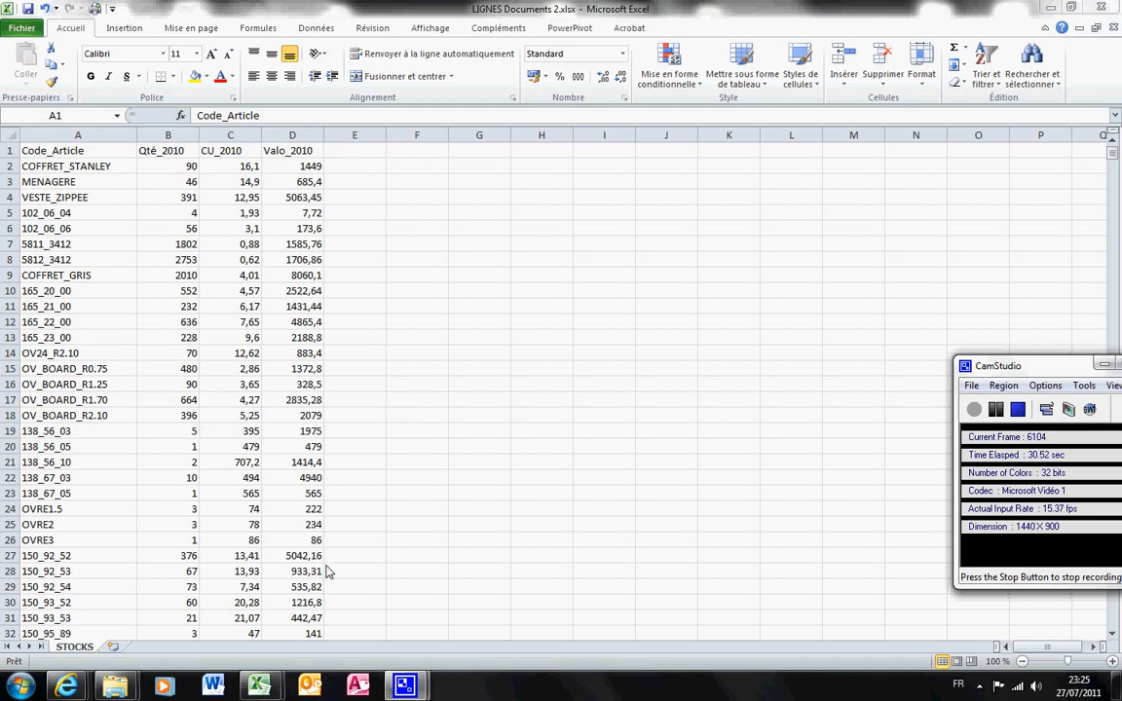
Switch to the PowerPivot window and create a pivot table on a new worksheet
{"action": "mouse_move", "coordinate": [263, 688]}
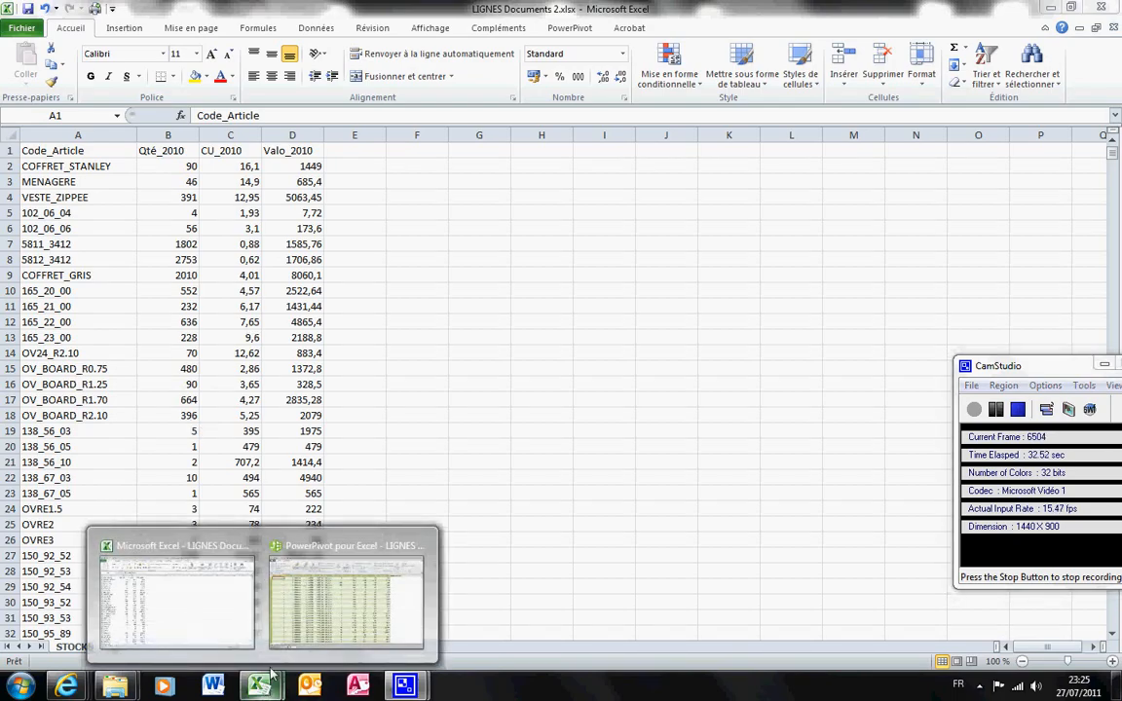
{"action": "left_click", "coordinate": [322, 594]}
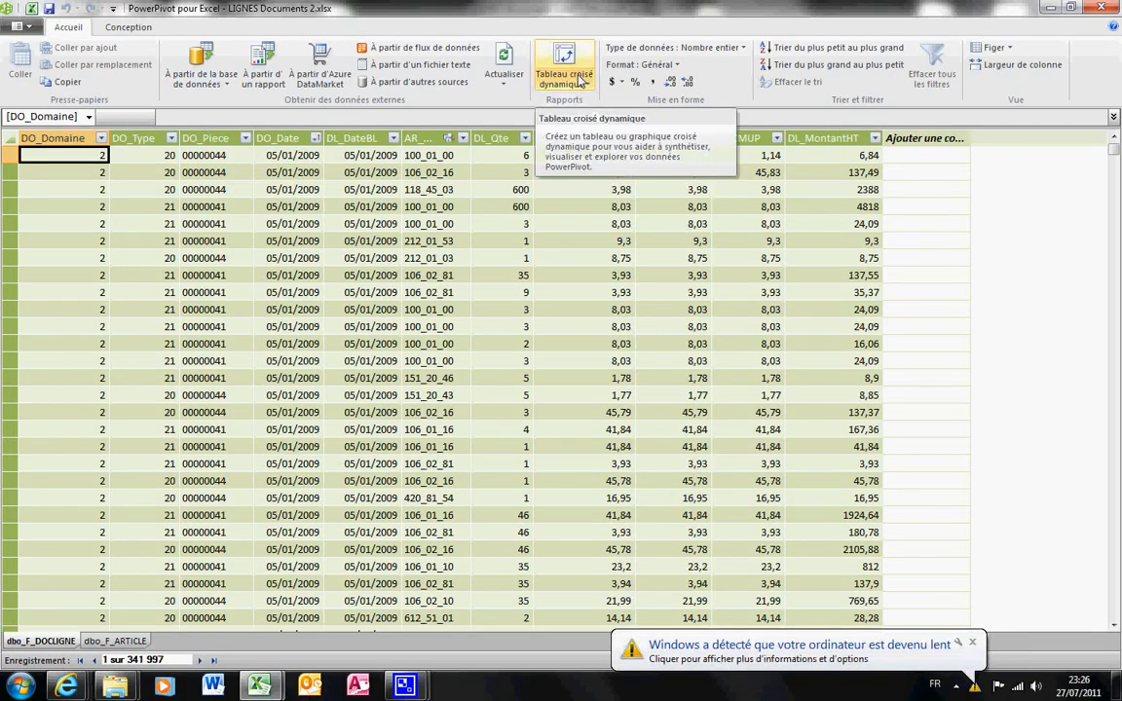
{"action": "left_click", "coordinate": [580, 82]}
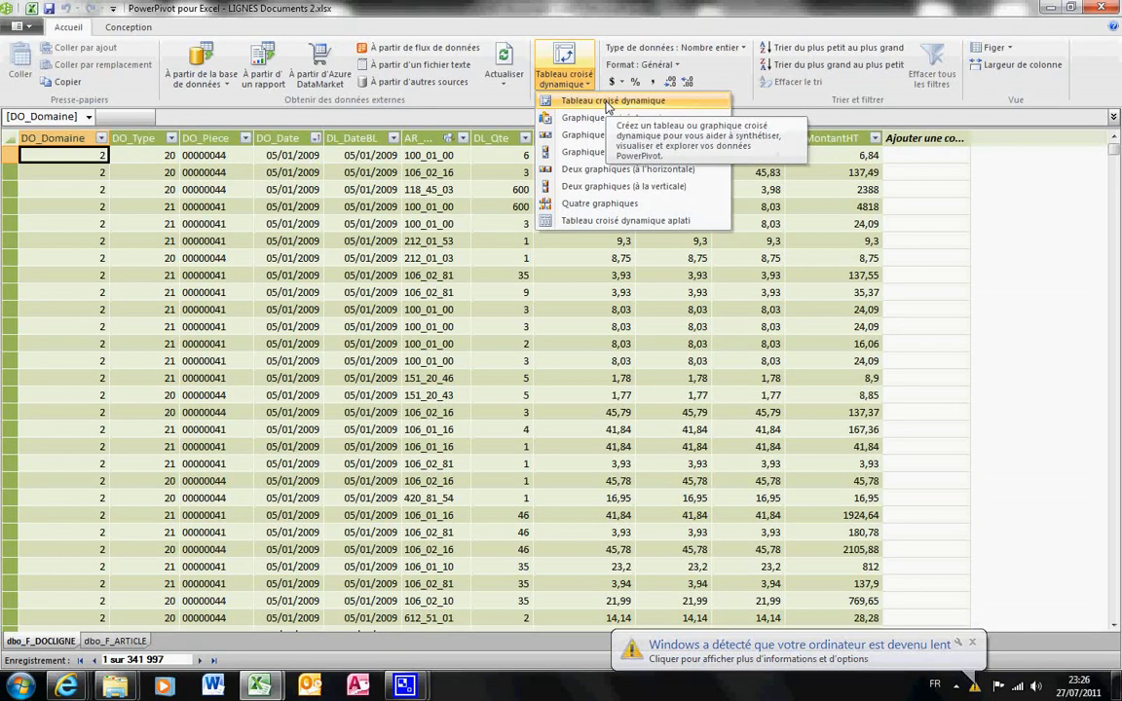
{"action": "left_click", "coordinate": [607, 101]}
{"action": "left_click", "coordinate": [614, 376]}
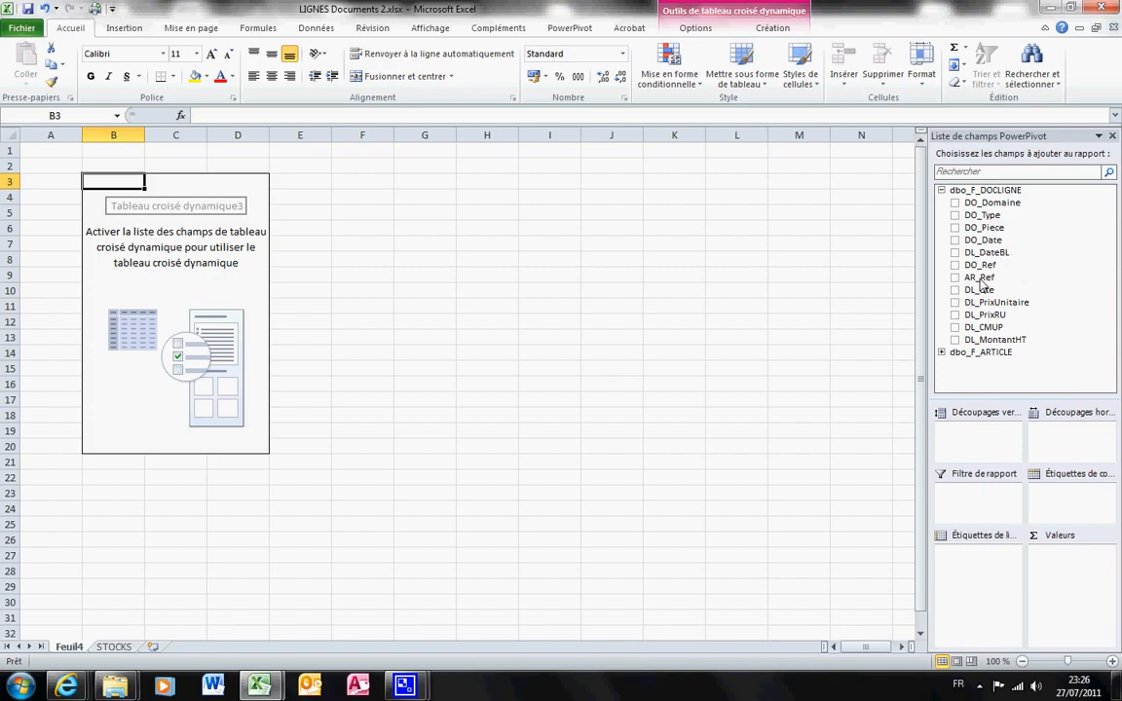
Add AR_Ref as the pivot table's row labels and the sums of DL_MontantHT and DL_Qte as values
{"action": "left_click_drag", "start_coordinate": [983, 285], "coordinate": [978, 584]}
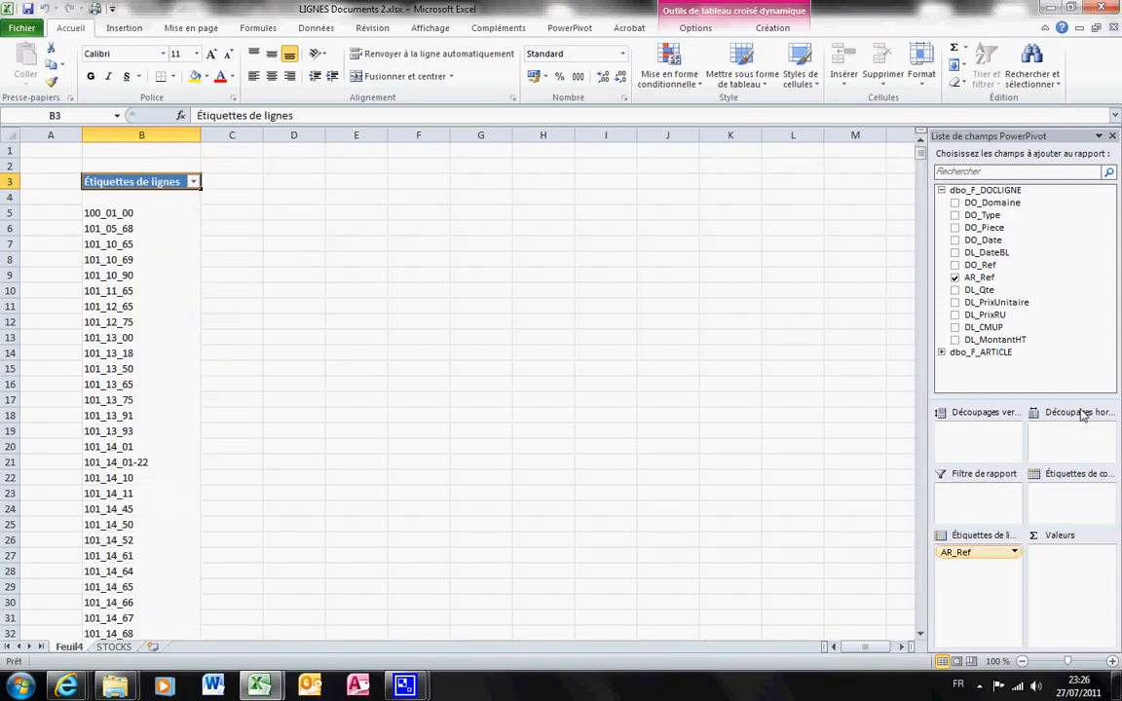
{"action": "left_click_drag", "start_coordinate": [1094, 492], "coordinate": [1109, 574]}
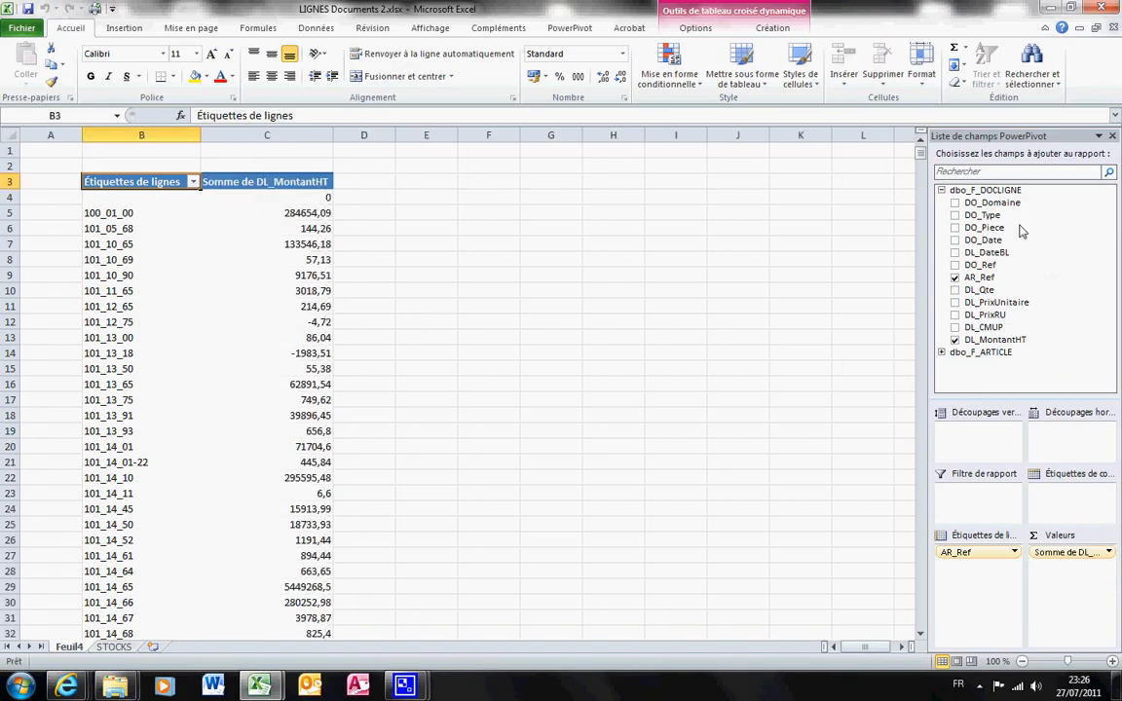
{"action": "left_click_drag", "start_coordinate": [985, 295], "coordinate": [1069, 555]}
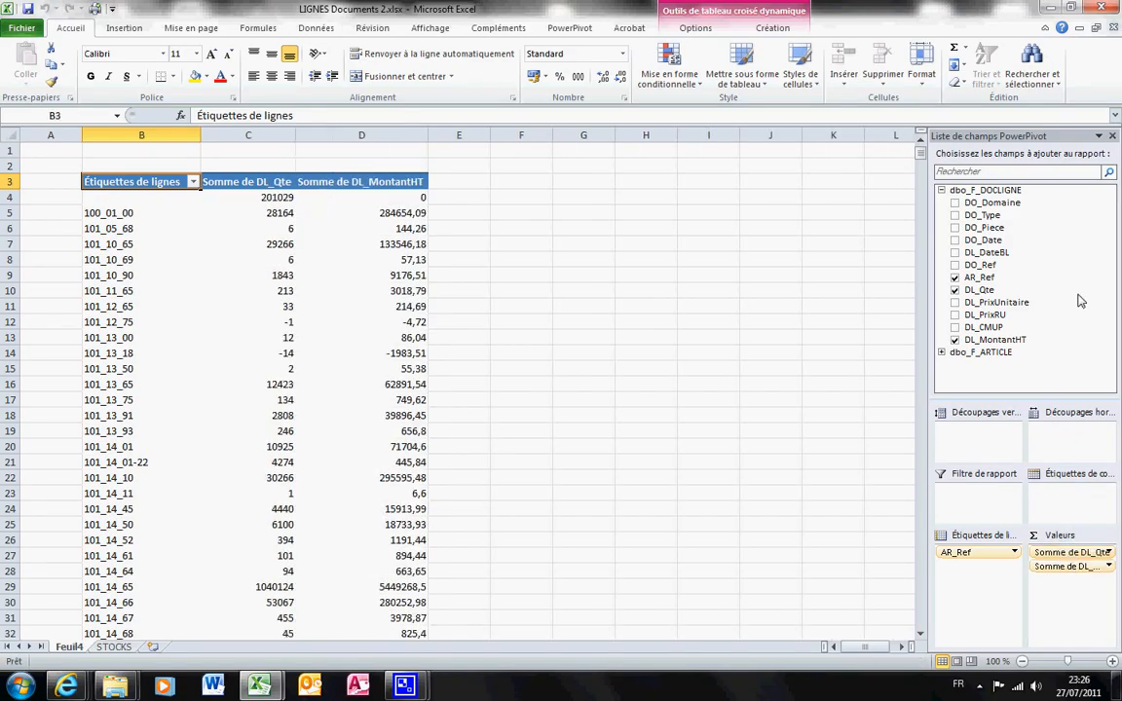
Add DO_Type, DO_Date, DL_MontantHT and DL_Qte as report filters of the pivot table
{"action": "left_click_drag", "start_coordinate": [985, 217], "coordinate": [991, 496]}
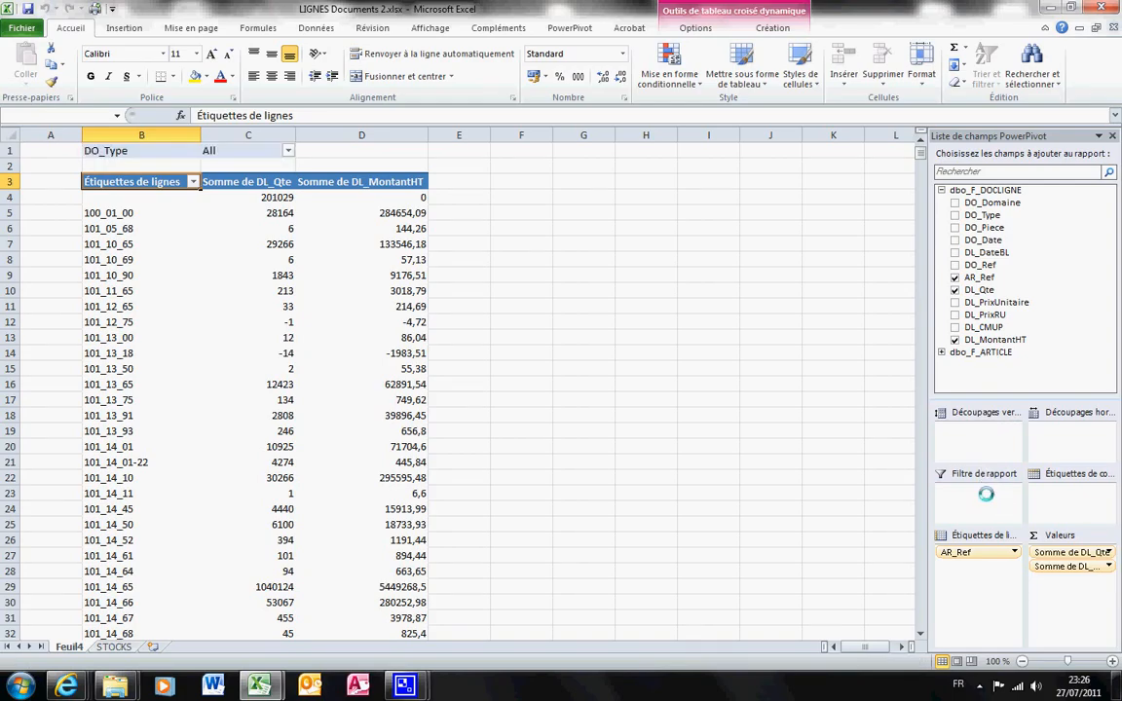
{"action": "left_click_drag", "start_coordinate": [655, 276], "coordinate": [855, 261]}
{"action": "left_click", "coordinate": [715, 286]}
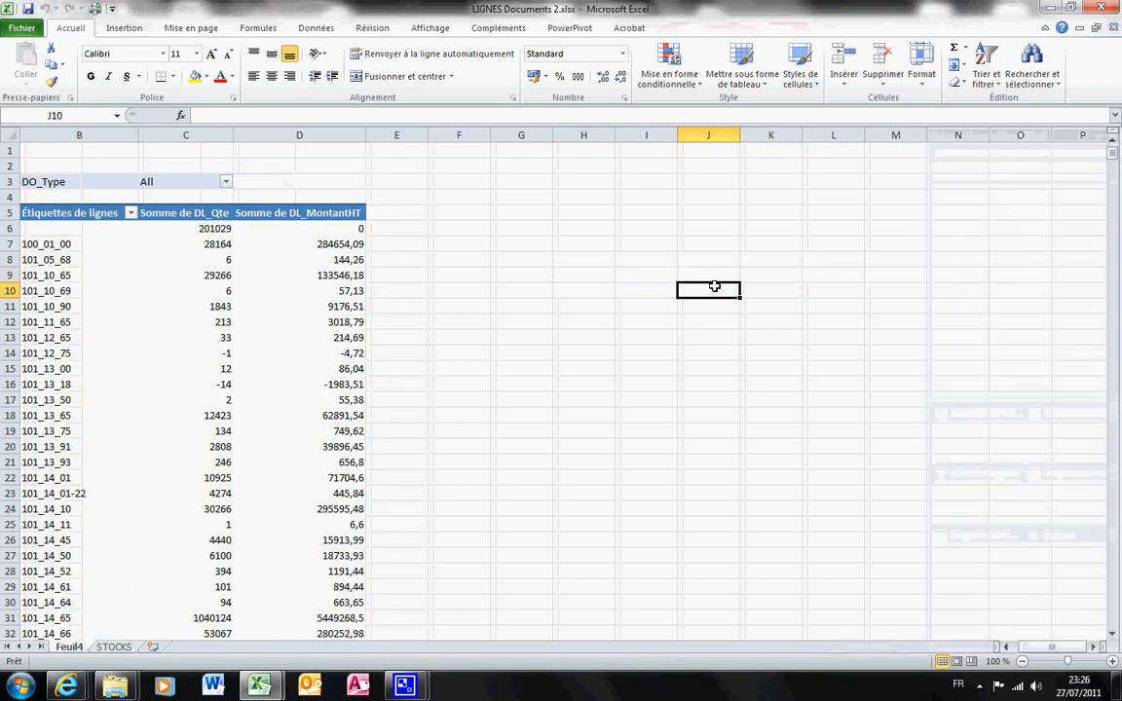
{"action": "left_click", "coordinate": [313, 243]}
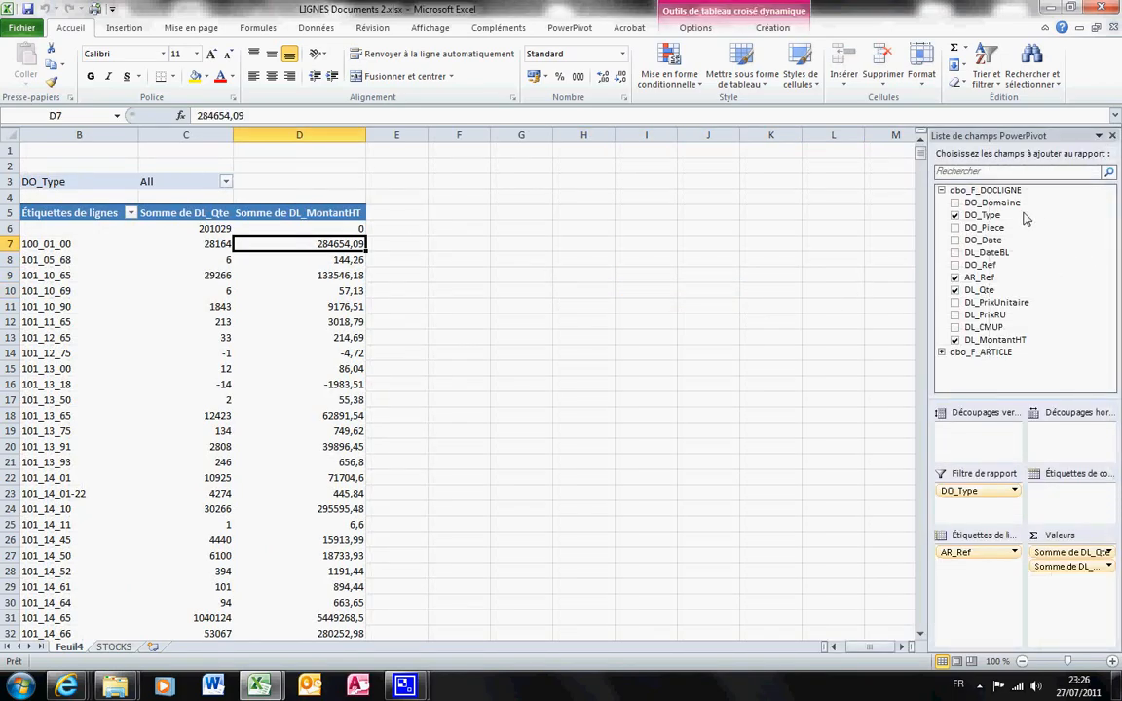
{"action": "left_click_drag", "start_coordinate": [988, 240], "coordinate": [986, 490]}
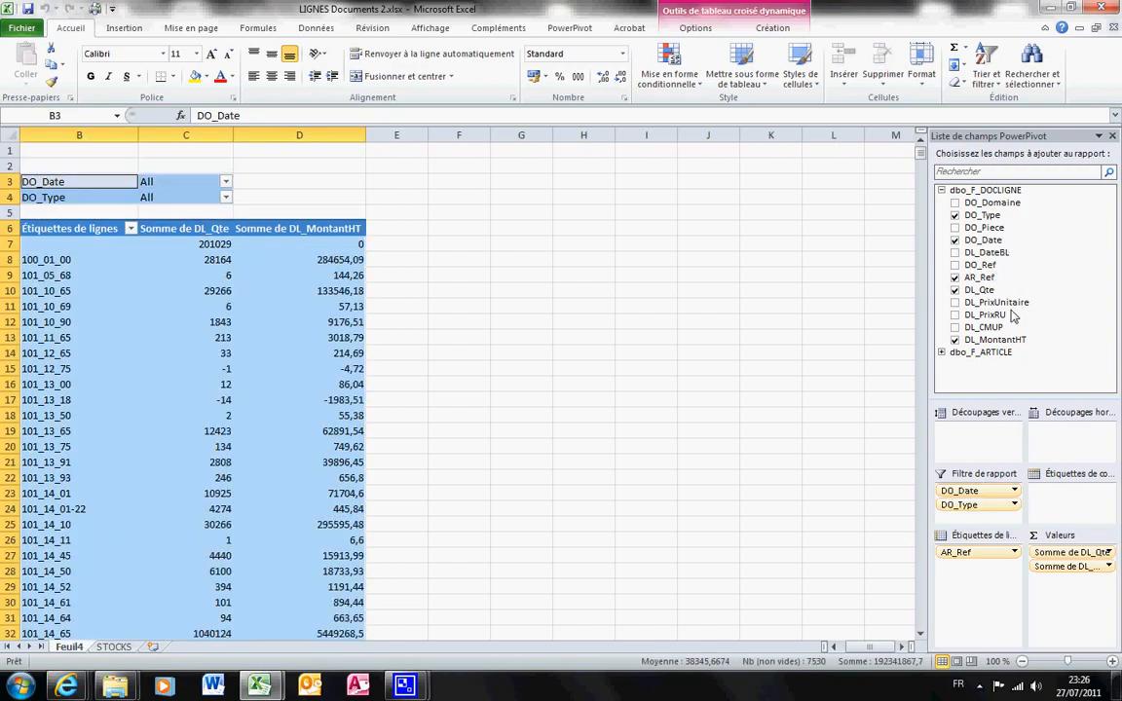
{"action": "left_click_drag", "start_coordinate": [1000, 341], "coordinate": [1001, 524]}
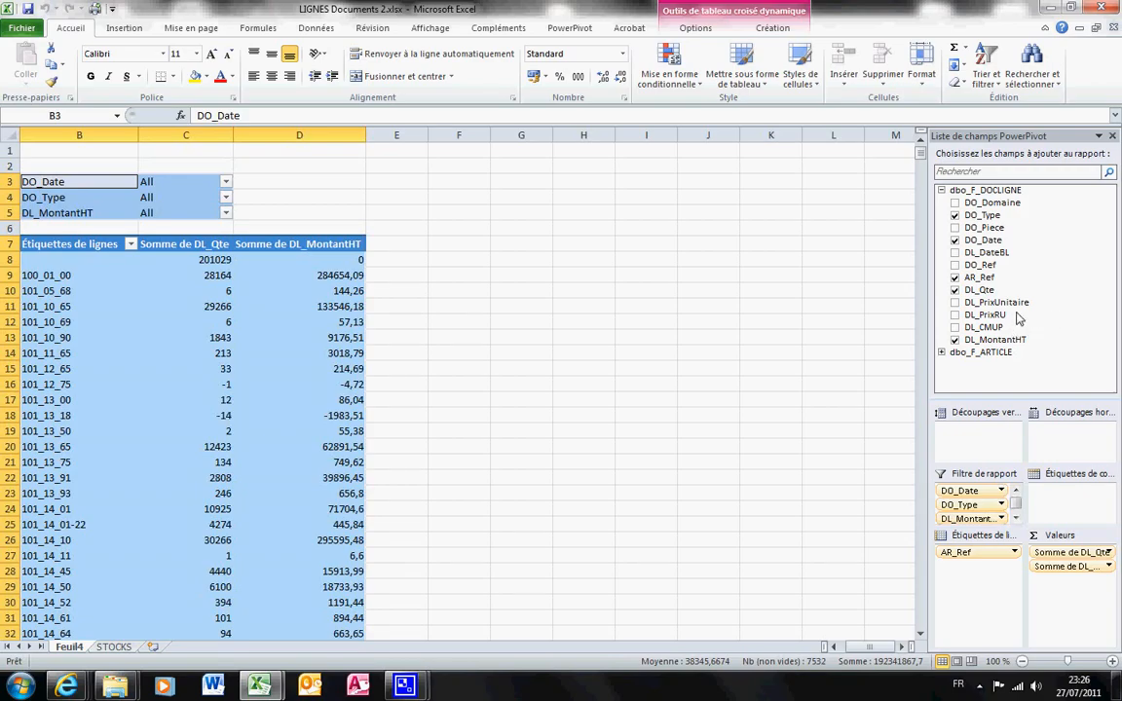
{"action": "left_click_drag", "start_coordinate": [985, 291], "coordinate": [994, 524]}
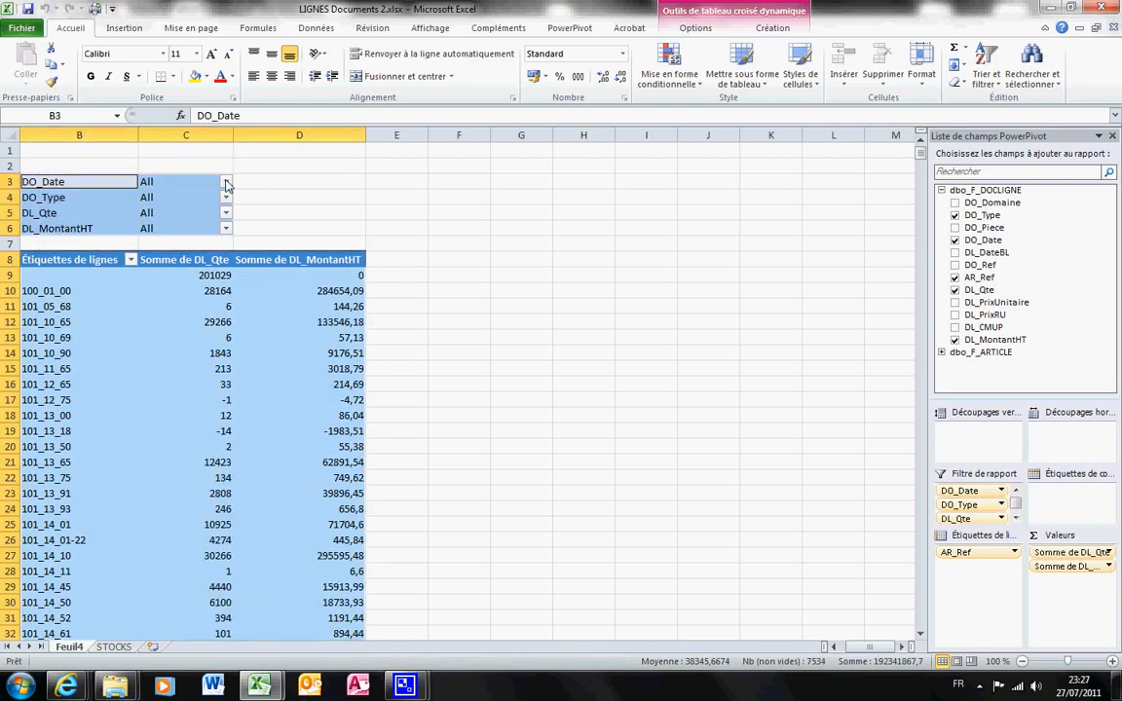
Filter DO_Date to the 2010 dates by searching for 2010 with multiple selection enabled
{"action": "left_click", "coordinate": [225, 185]}
{"action": "left_click", "coordinate": [66, 356]}
{"action": "left_click", "coordinate": [58, 218]}
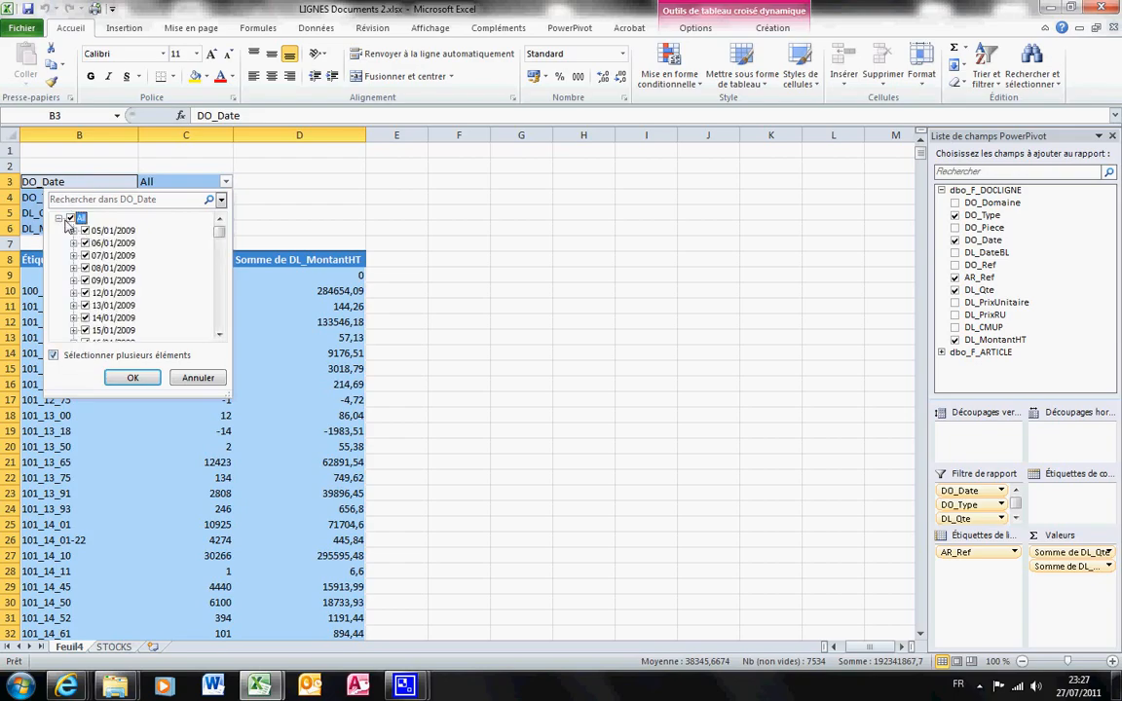
{"action": "left_click", "coordinate": [76, 200]}
{"action": "type", "text": "2"}
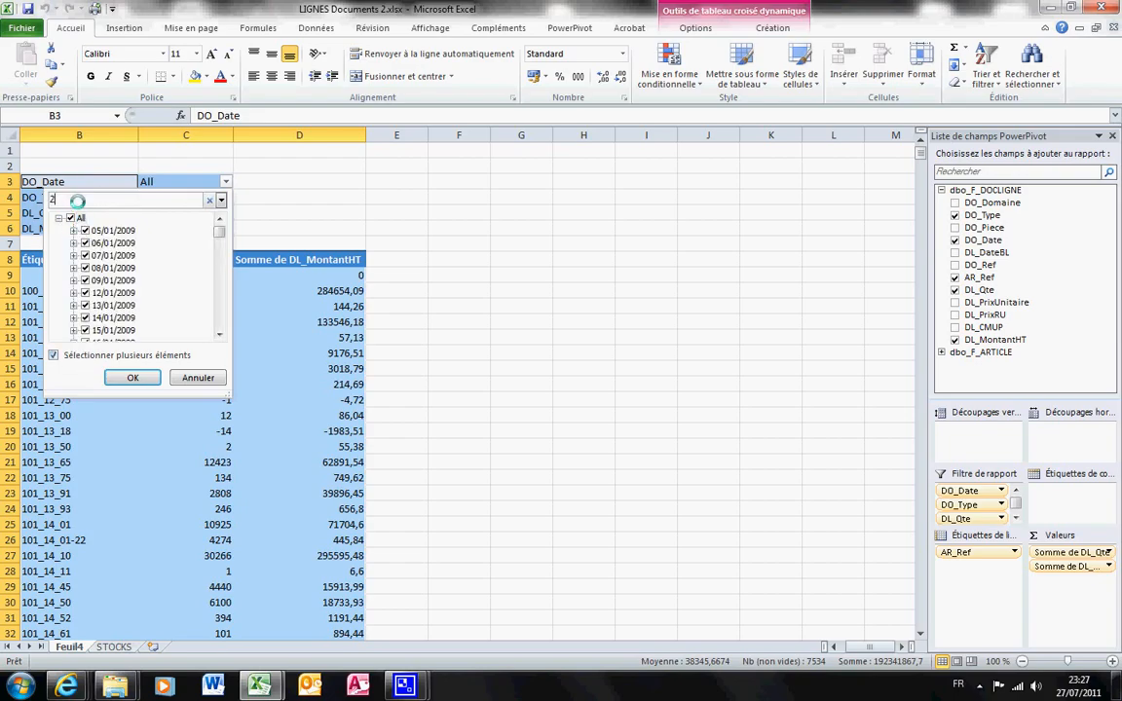
{"action": "type", "text": "010"}
{"action": "left_click", "coordinate": [131, 379]}
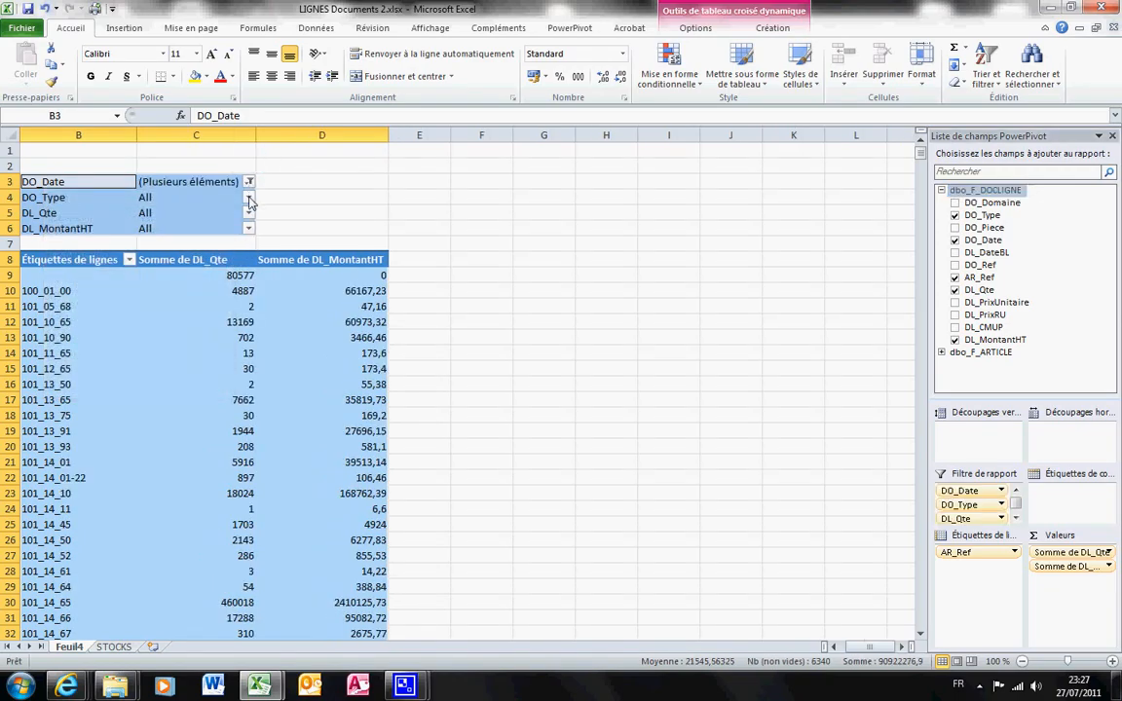
Enable multiple selection in the DO_Type filter, clear all types and select the purchase document types, including 16
{"action": "left_click", "coordinate": [250, 198]}
{"action": "left_click", "coordinate": [102, 374]}
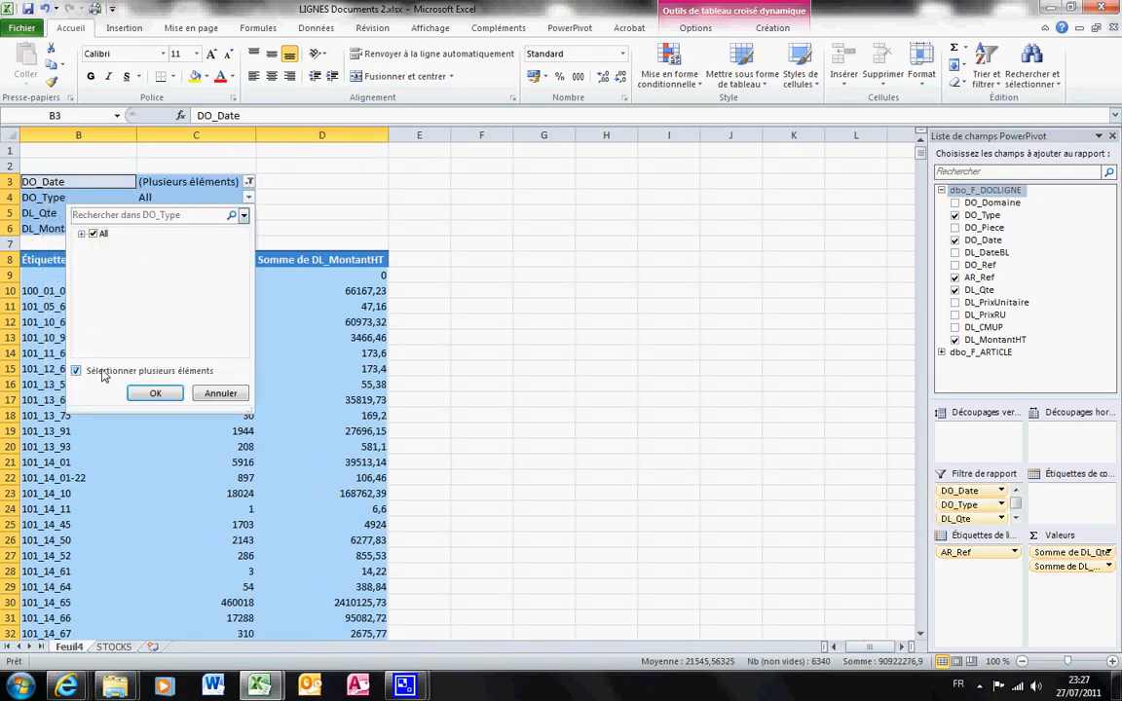
{"action": "left_click", "coordinate": [81, 234]}
{"action": "left_click", "coordinate": [93, 234]}
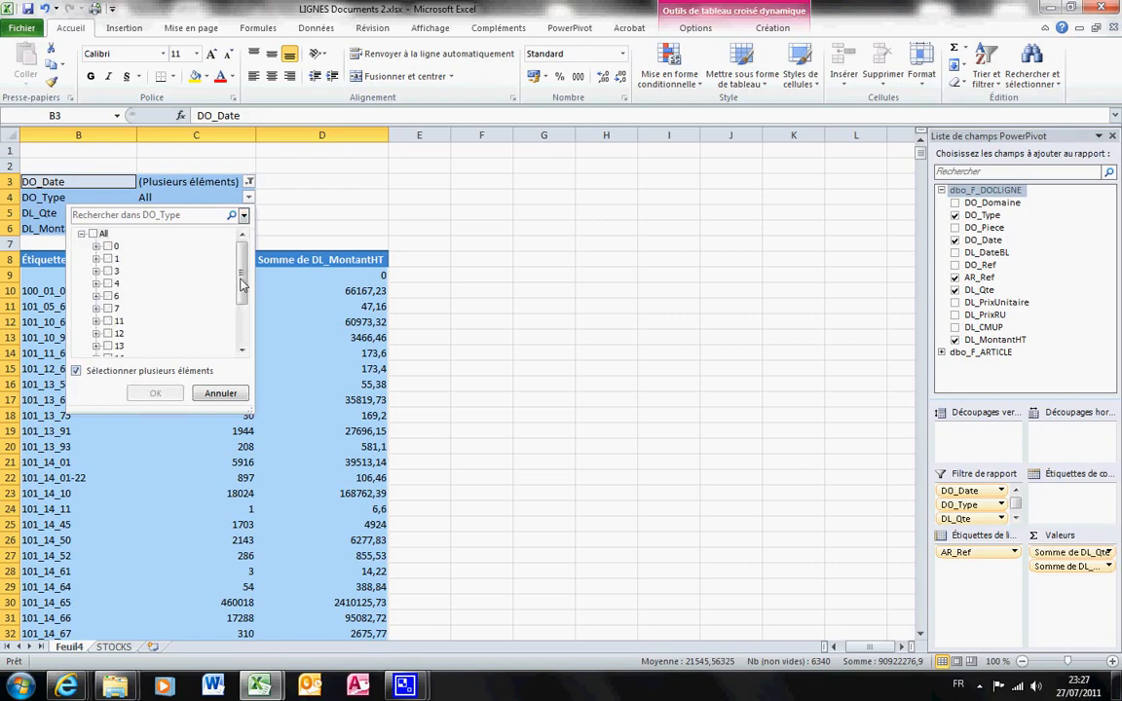
{"action": "left_click_drag", "start_coordinate": [242, 283], "coordinate": [242, 324]}
{"action": "left_click", "coordinate": [107, 274]}
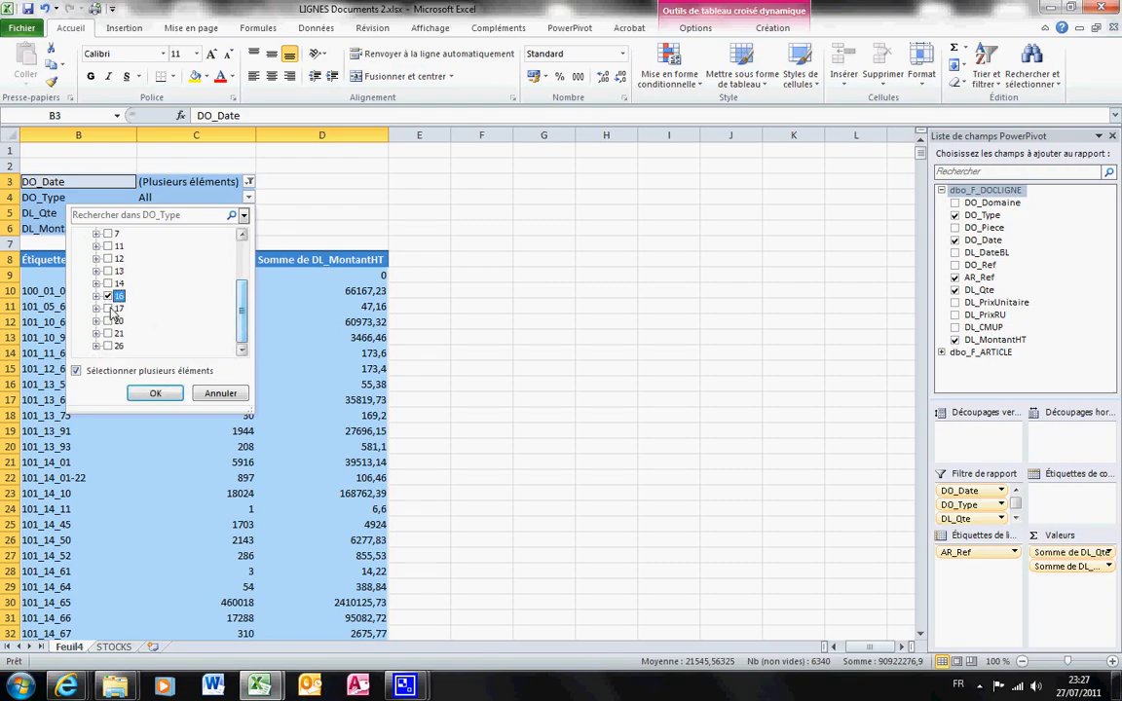
{"action": "left_click", "coordinate": [156, 394]}
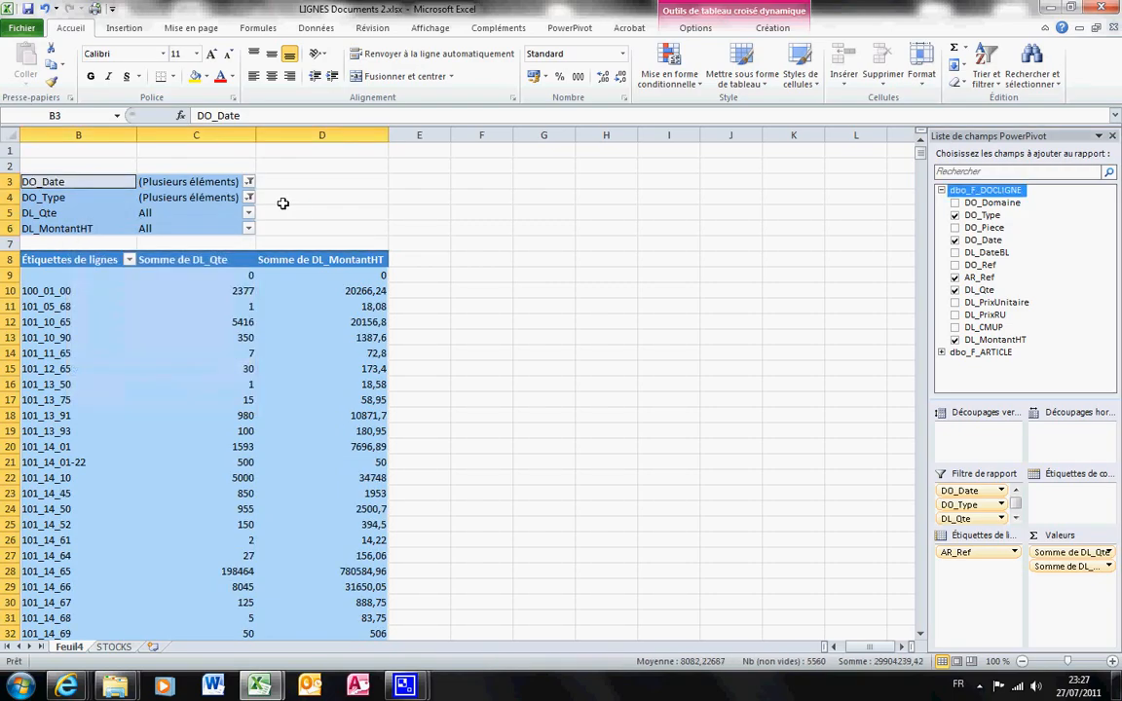
Exclude negative quantities from the DL_Qte filter by searching for "-", unchecking the matches and adding that selection to the filter
{"action": "left_click", "coordinate": [250, 219]}
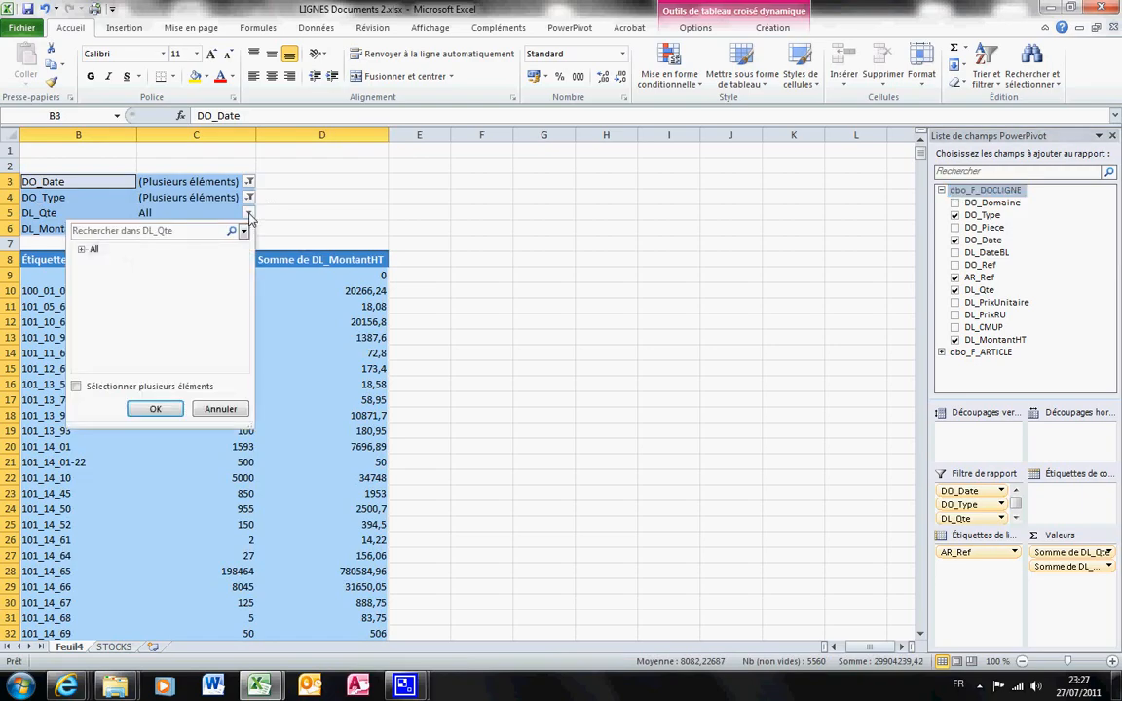
{"action": "left_click", "coordinate": [86, 387]}
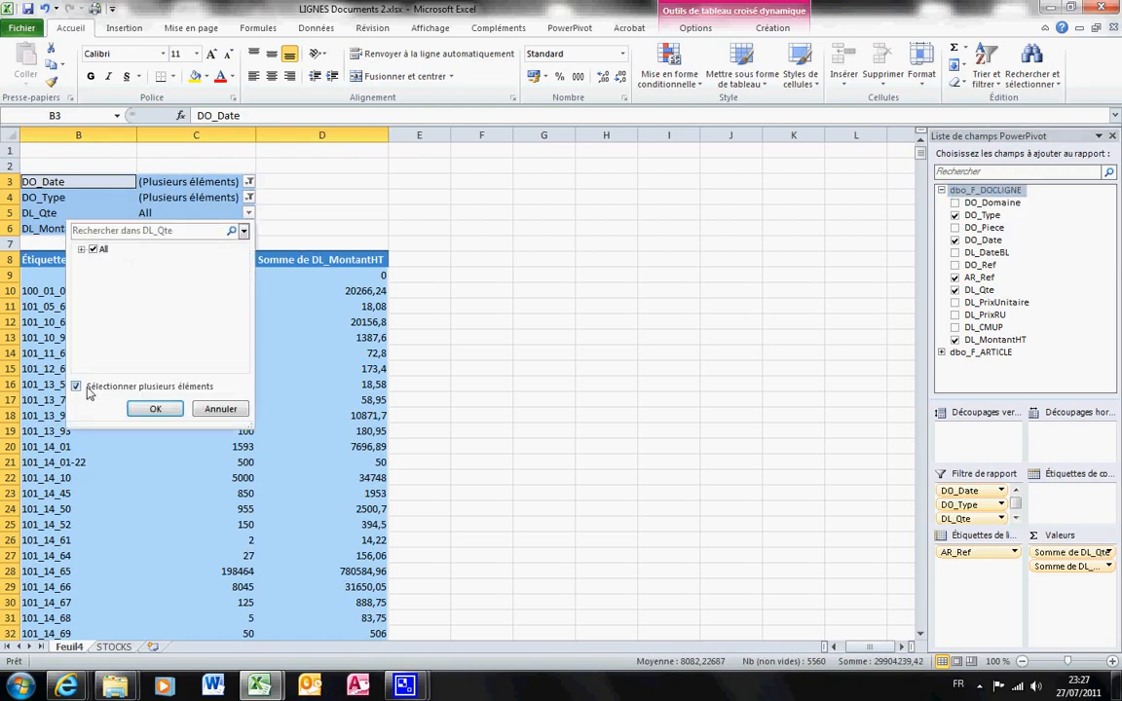
{"action": "left_click", "coordinate": [82, 249]}
{"action": "left_click", "coordinate": [94, 249]}
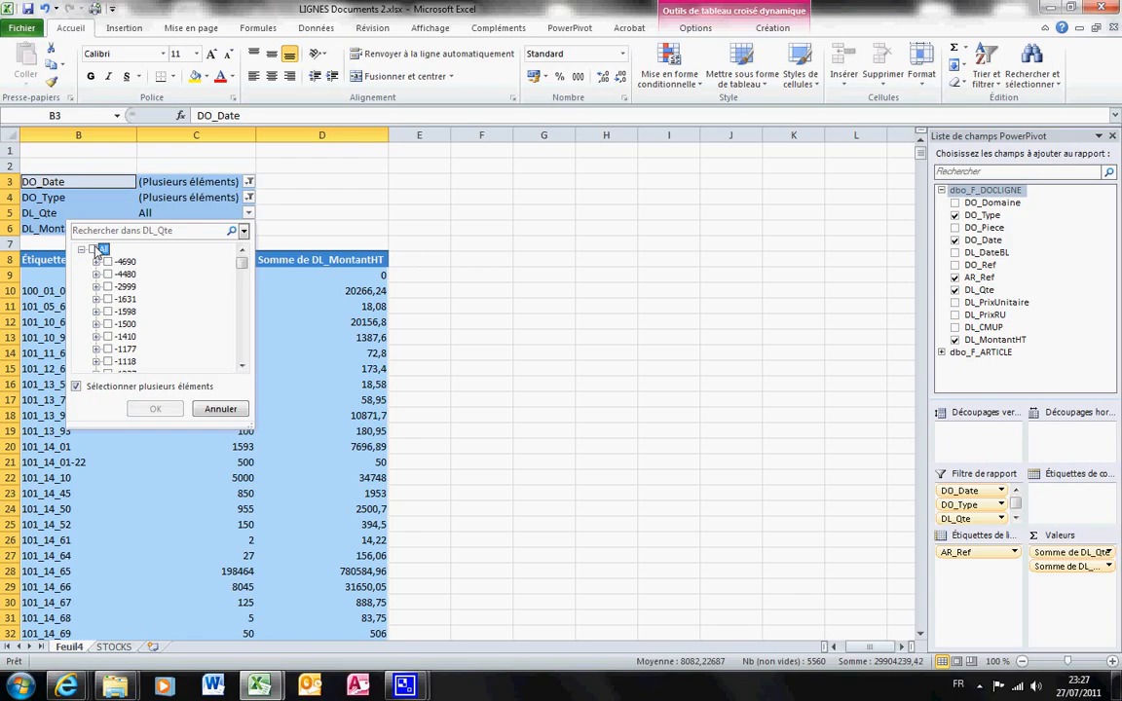
{"action": "left_click", "coordinate": [91, 231]}
{"action": "type", "text": "-"}
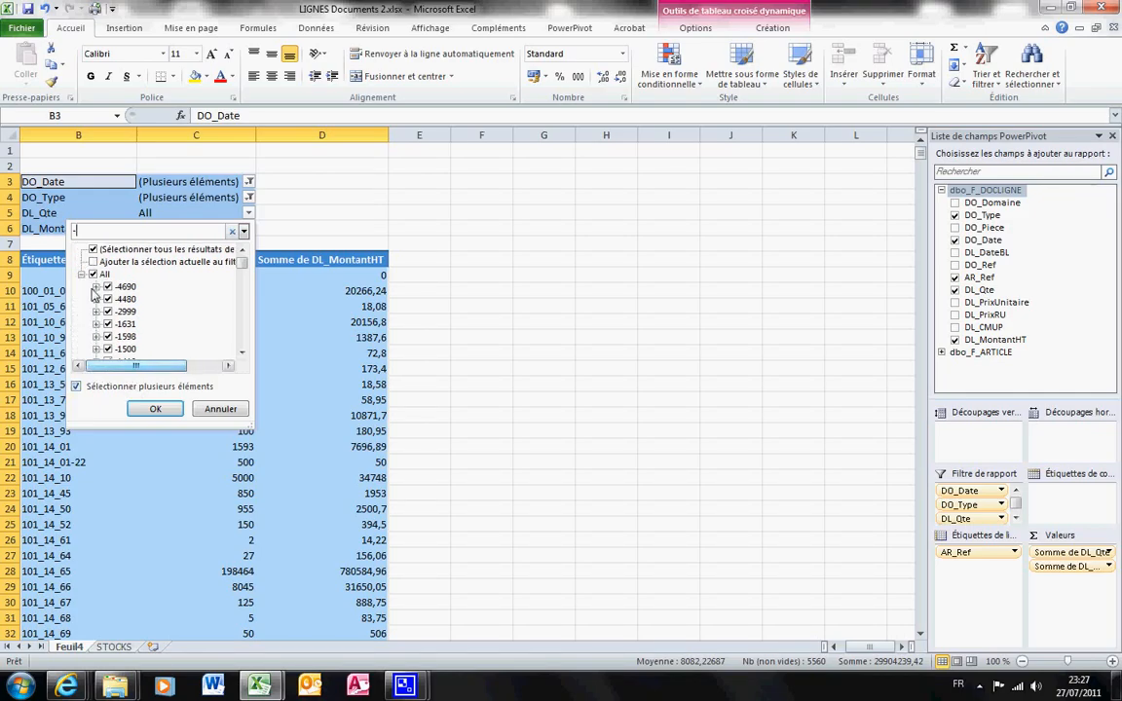
{"action": "left_click", "coordinate": [94, 276]}
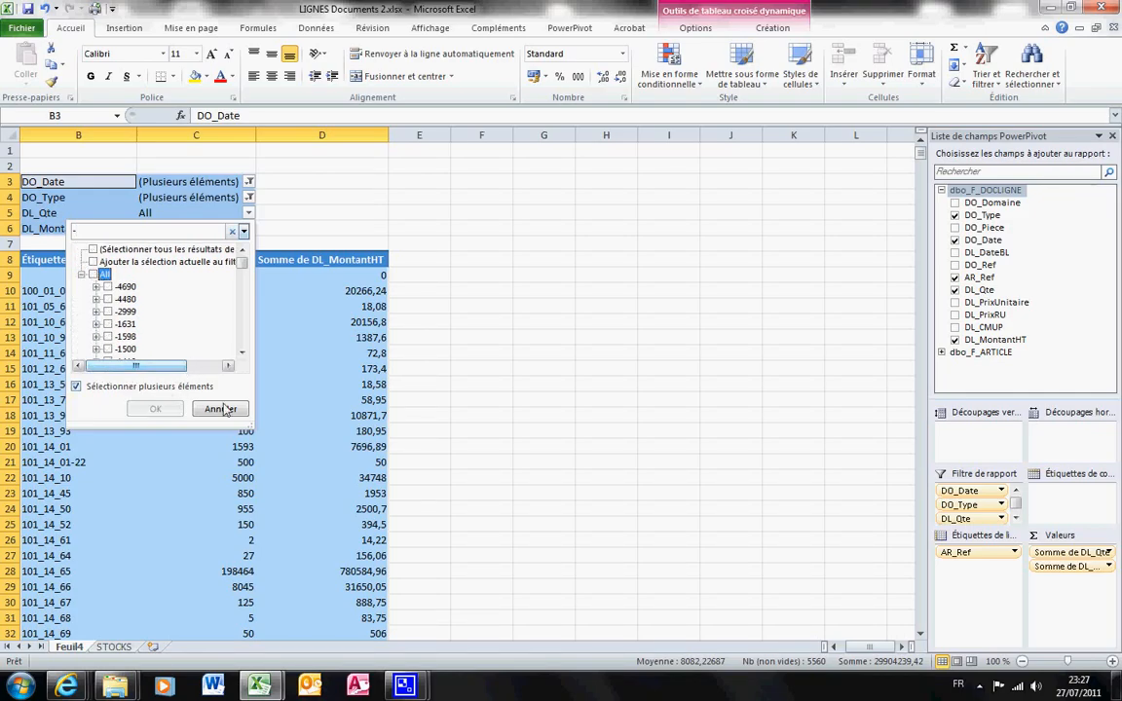
{"action": "left_click", "coordinate": [93, 262]}
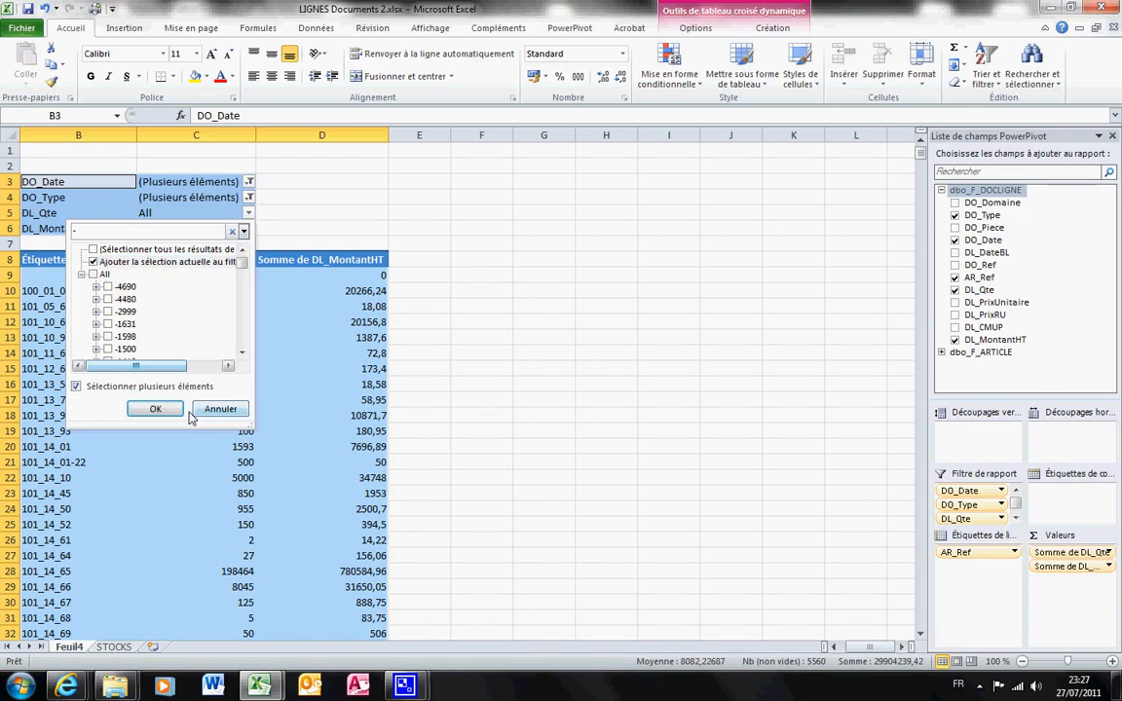
{"action": "left_click", "coordinate": [165, 411]}
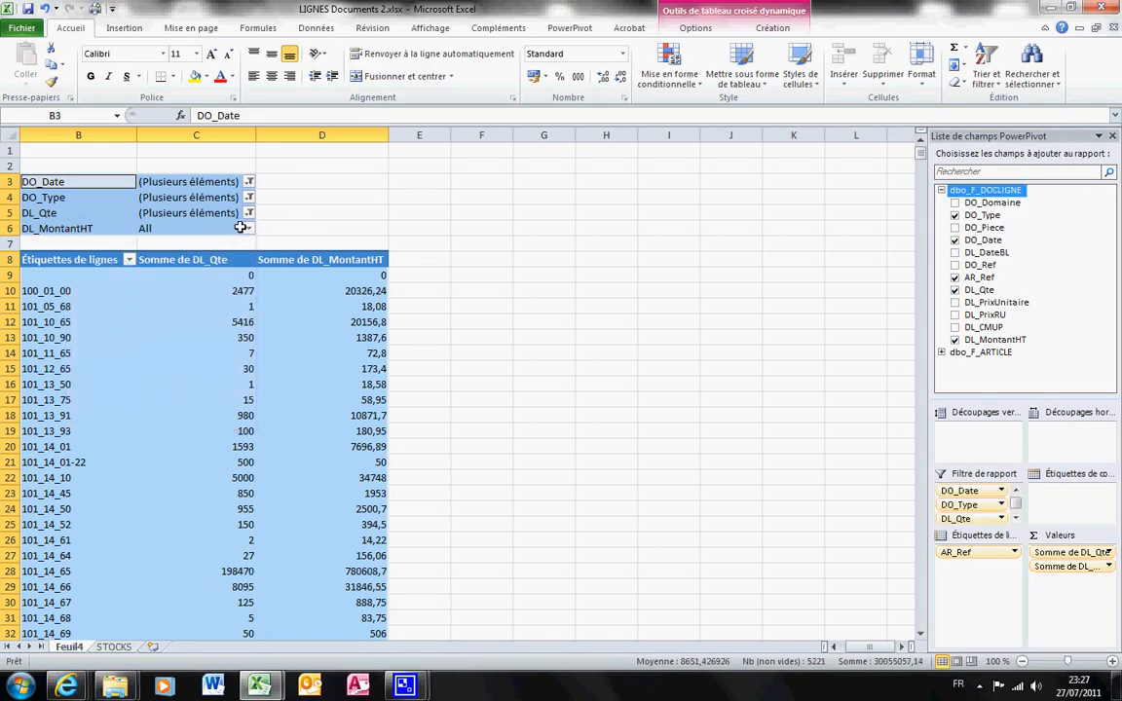
Exclude negative amounts from the DL_MontantHT filter by searching for "-" with multiple selection enabled and unchecking the matches
{"action": "left_click", "coordinate": [249, 229]}
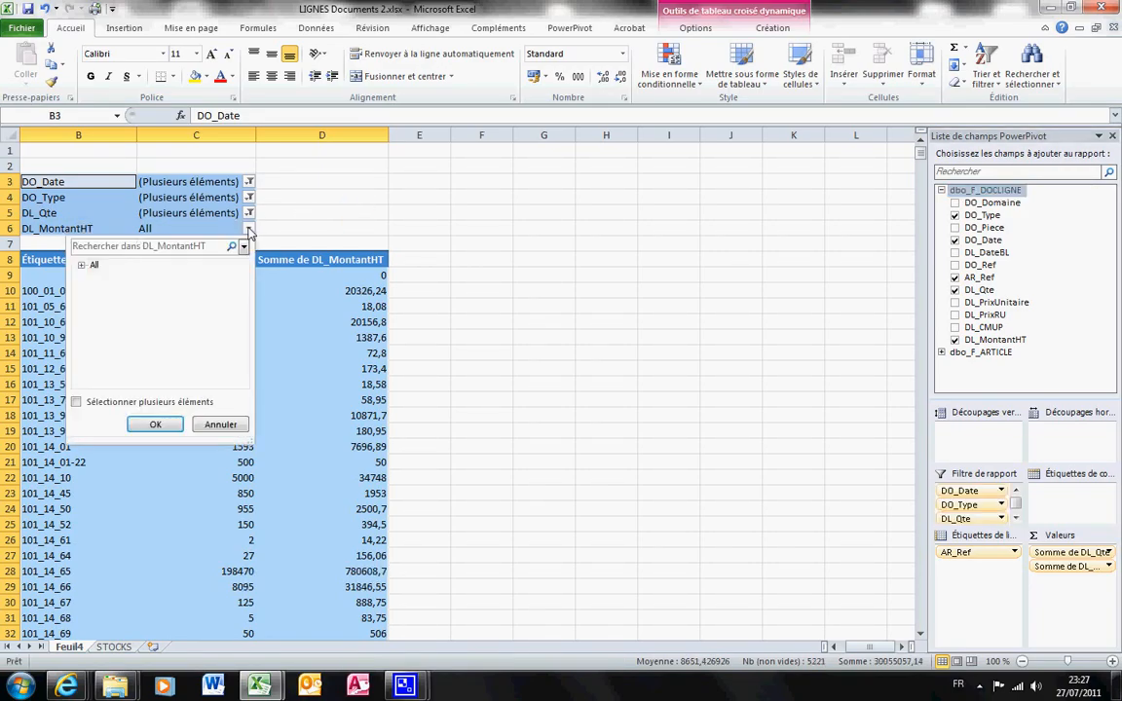
{"action": "left_click", "coordinate": [137, 247]}
{"action": "type", "text": "-"}
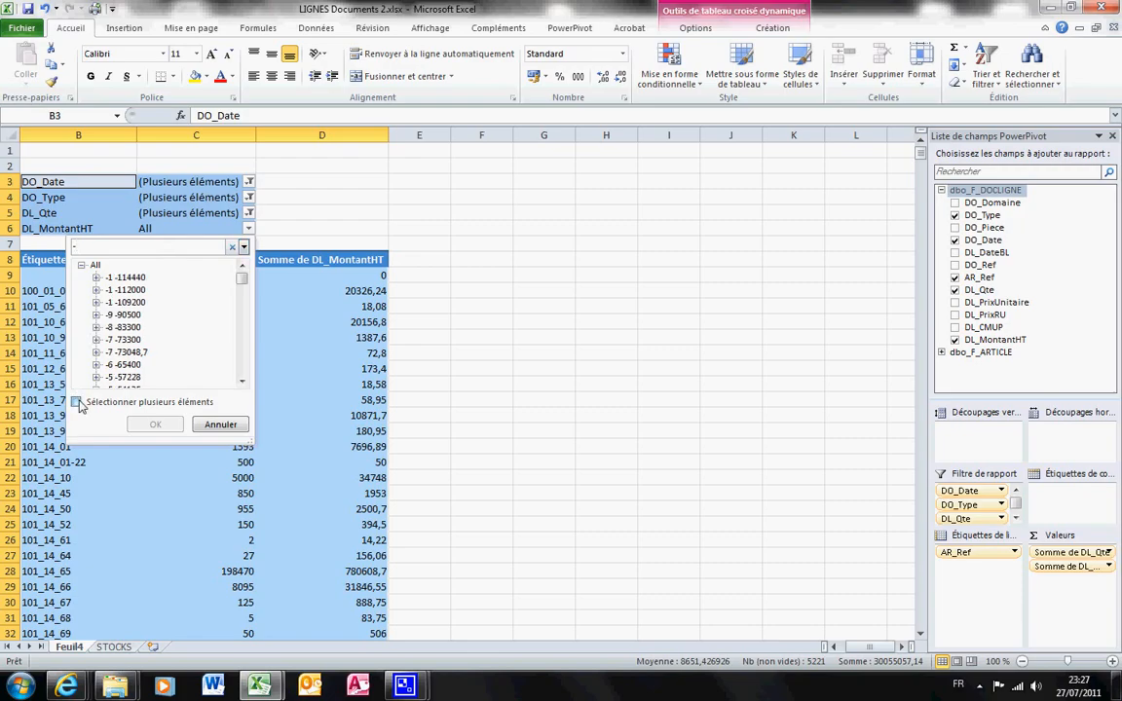
{"action": "left_click", "coordinate": [76, 403]}
{"action": "left_click", "coordinate": [94, 290]}
{"action": "left_click", "coordinate": [93, 277]}
{"action": "left_click", "coordinate": [158, 424]}
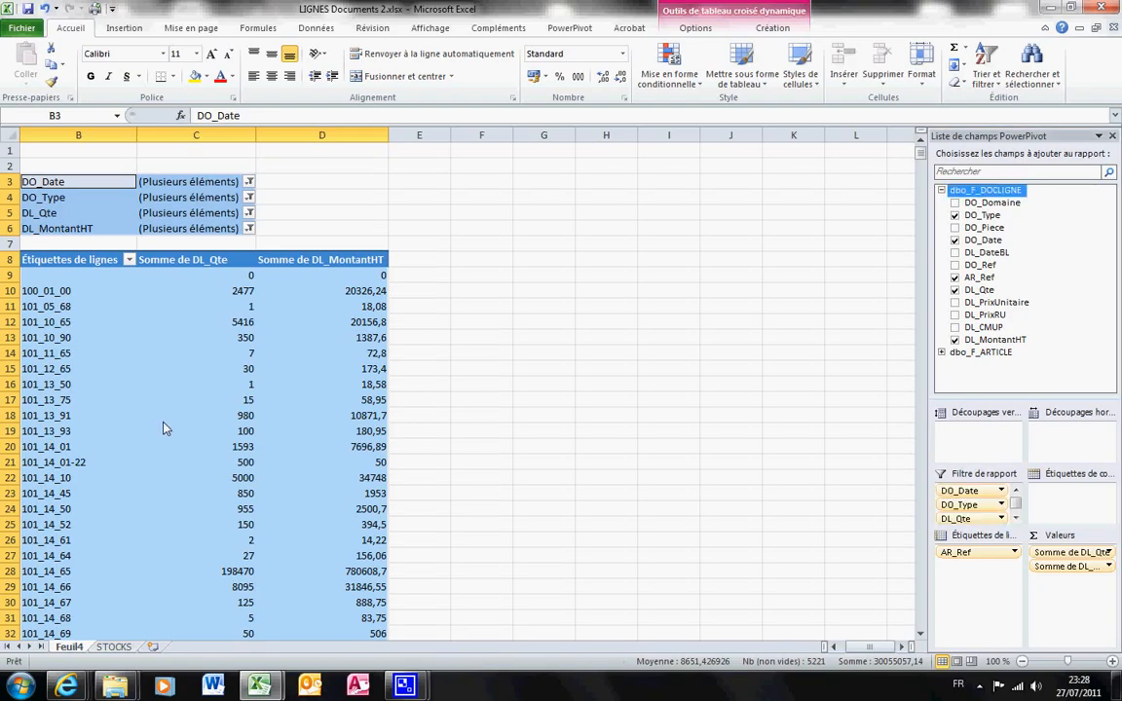
Format all DL_Qte and DL_MontantHT values as numbers with thousands separators and two decimals
{"action": "left_click", "coordinate": [229, 274]}
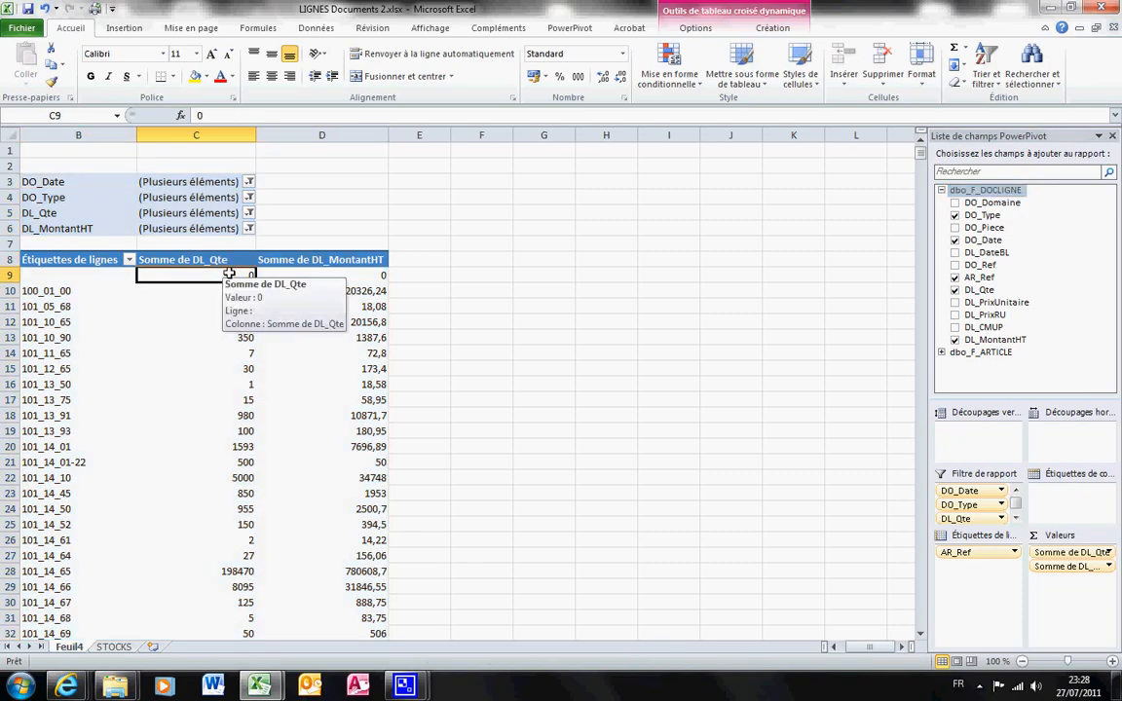
{"action": "key", "text": "ctrl+shift+Right"}
{"action": "key", "text": "ctrl+shift+Down"}
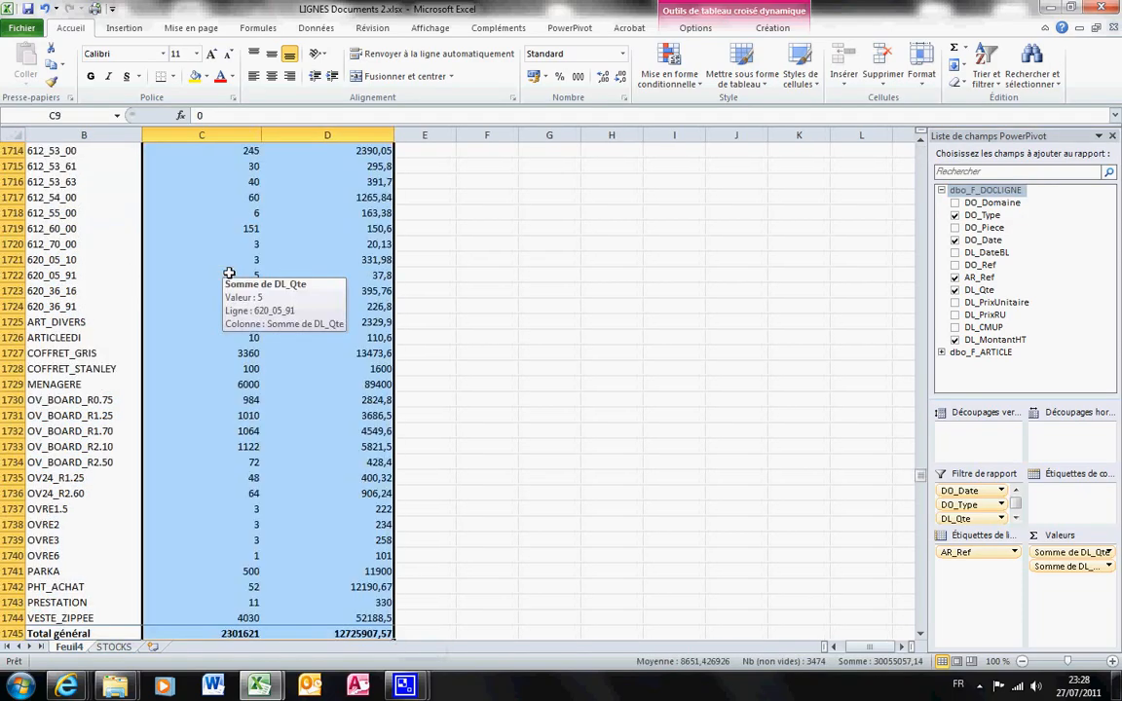
{"action": "key", "text": "ctrl+shift+1"}
{"action": "left_click", "coordinate": [229, 274]}
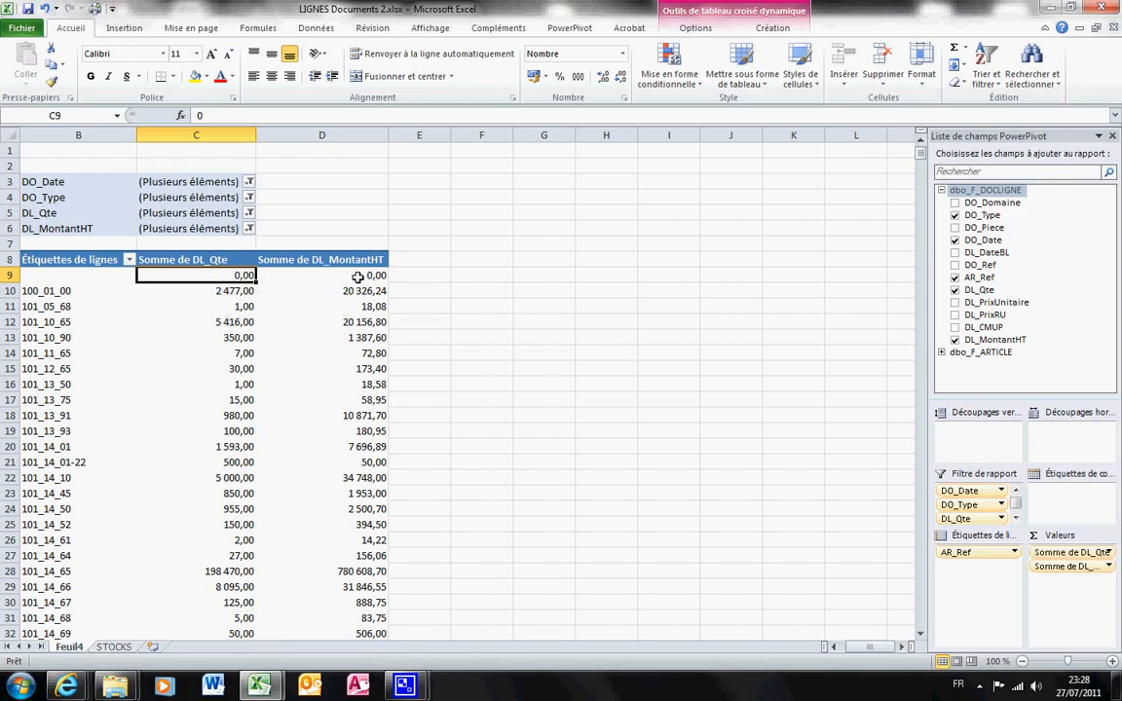
Copy the pivot table's three columns from the header row down to the grand total
{"action": "left_click", "coordinate": [90, 259]}
{"action": "key", "text": "shift+Right"}
{"action": "key", "text": "shift+Right"}
{"action": "key", "text": "ctrl+shift+Down"}
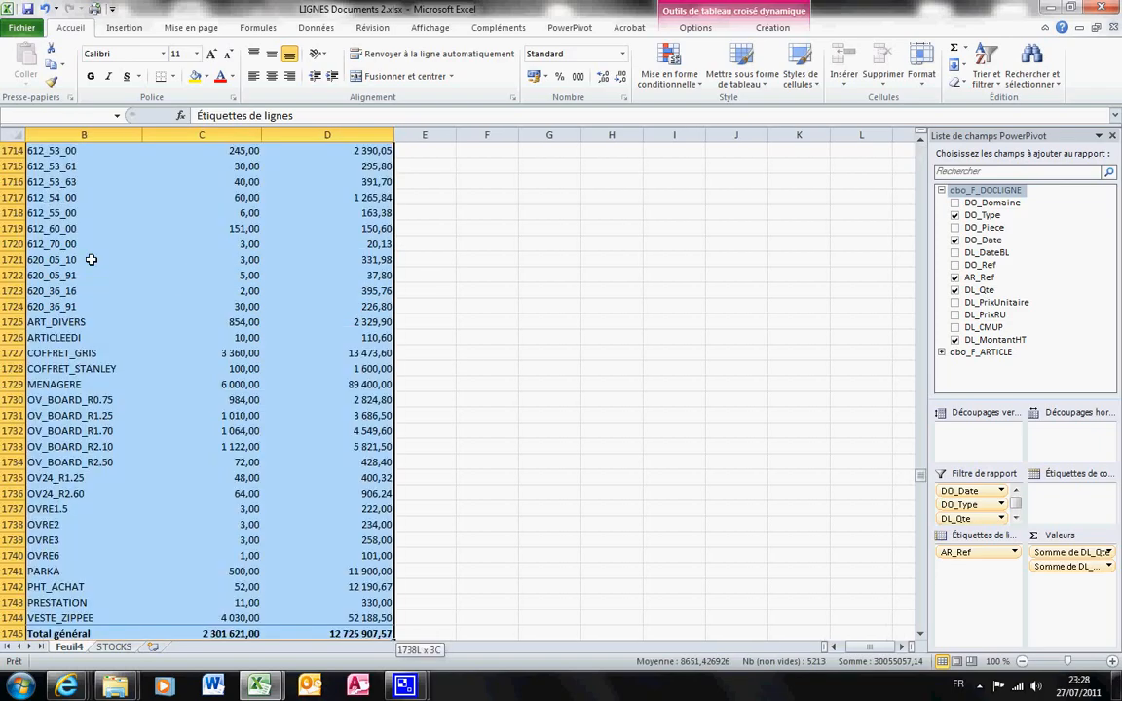
{"action": "key", "text": "ctrl+c"}
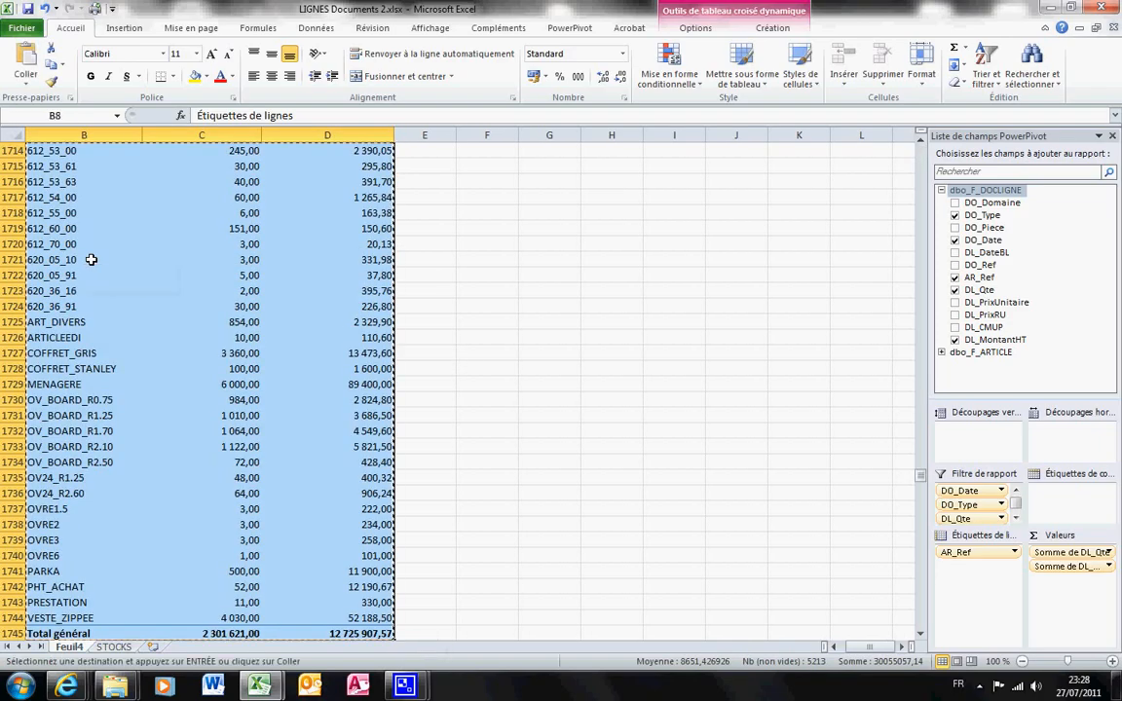
Paste the copied pivot data as values into A1 of a new sheet and delete the zero row beneath the headers
{"action": "left_click", "coordinate": [153, 646]}
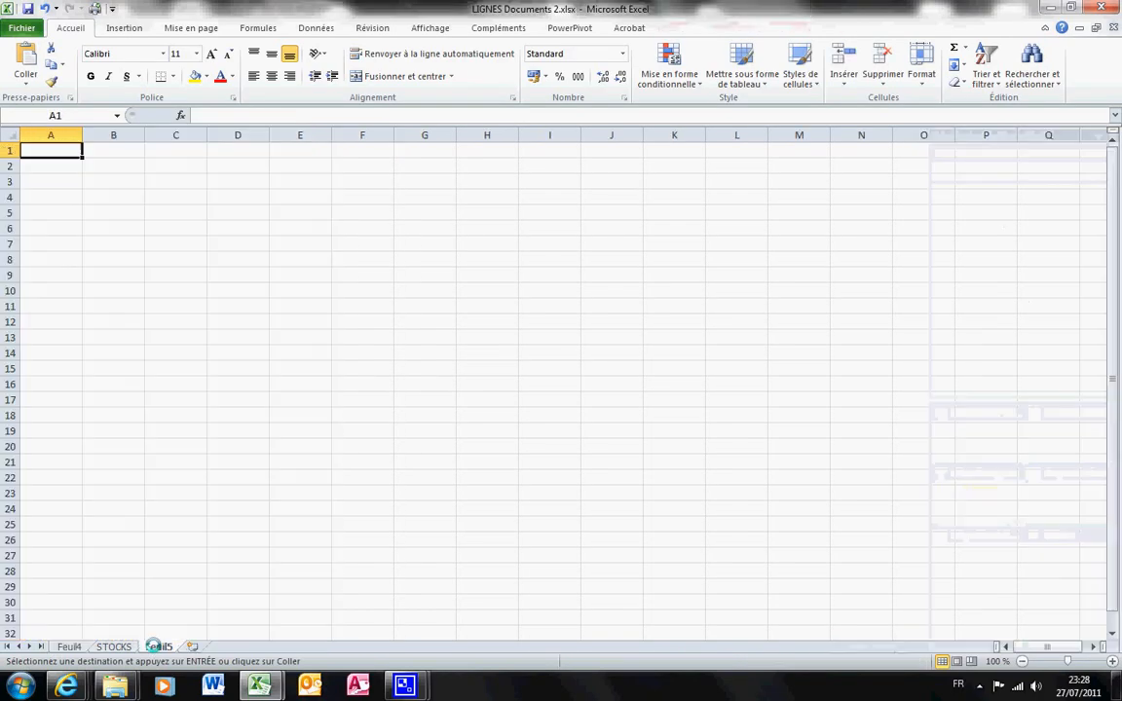
{"action": "right_click", "coordinate": [60, 151]}
{"action": "left_click", "coordinate": [117, 213]}
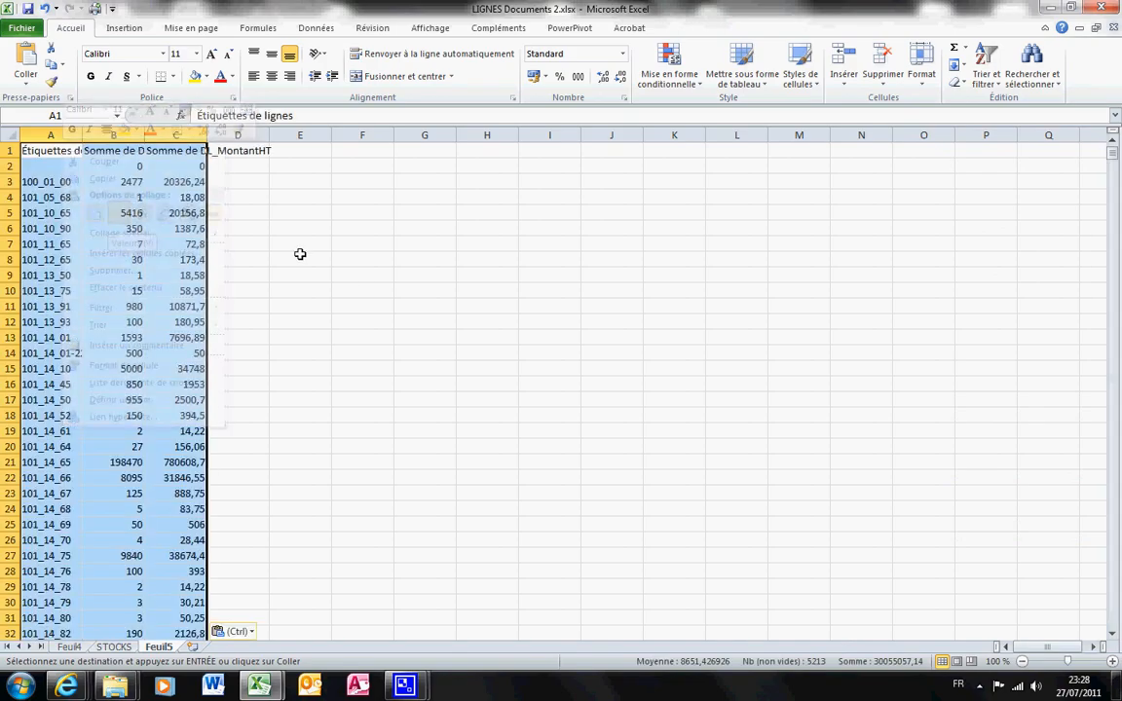
{"action": "left_click", "coordinate": [9, 167]}
{"action": "right_click", "coordinate": [10, 167]}
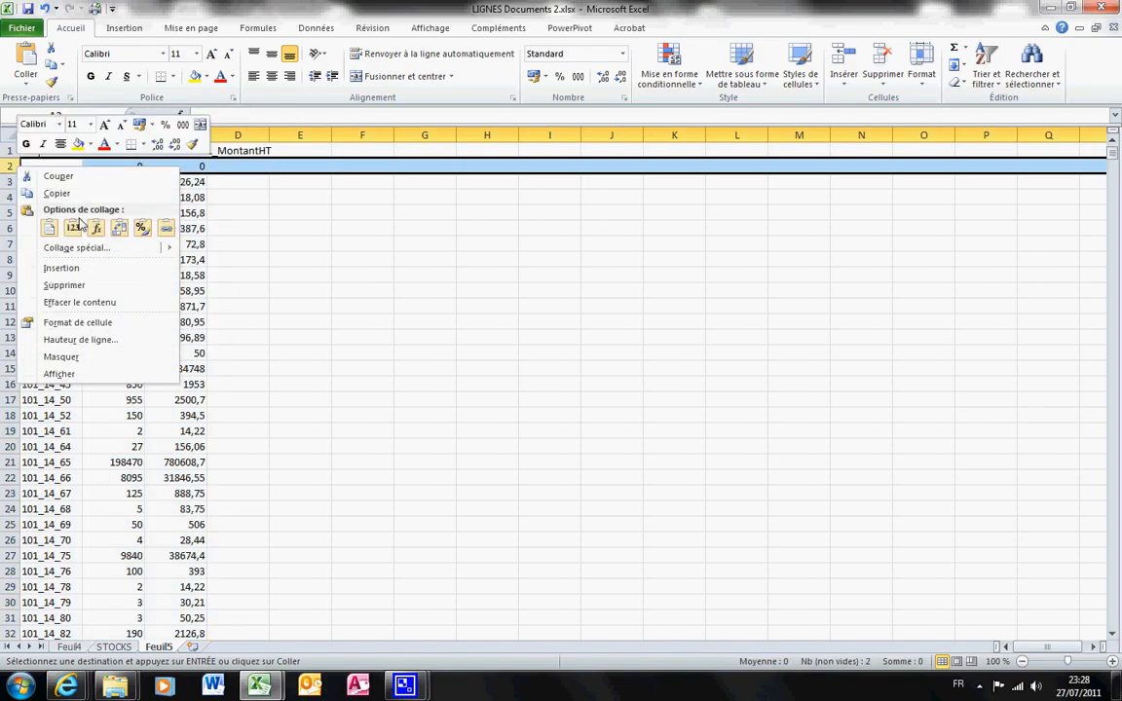
{"action": "left_click", "coordinate": [59, 287]}
Center the header row of the pasted data horizontally and vertically, with text wrapping enabled
{"action": "left_click", "coordinate": [250, 151]}
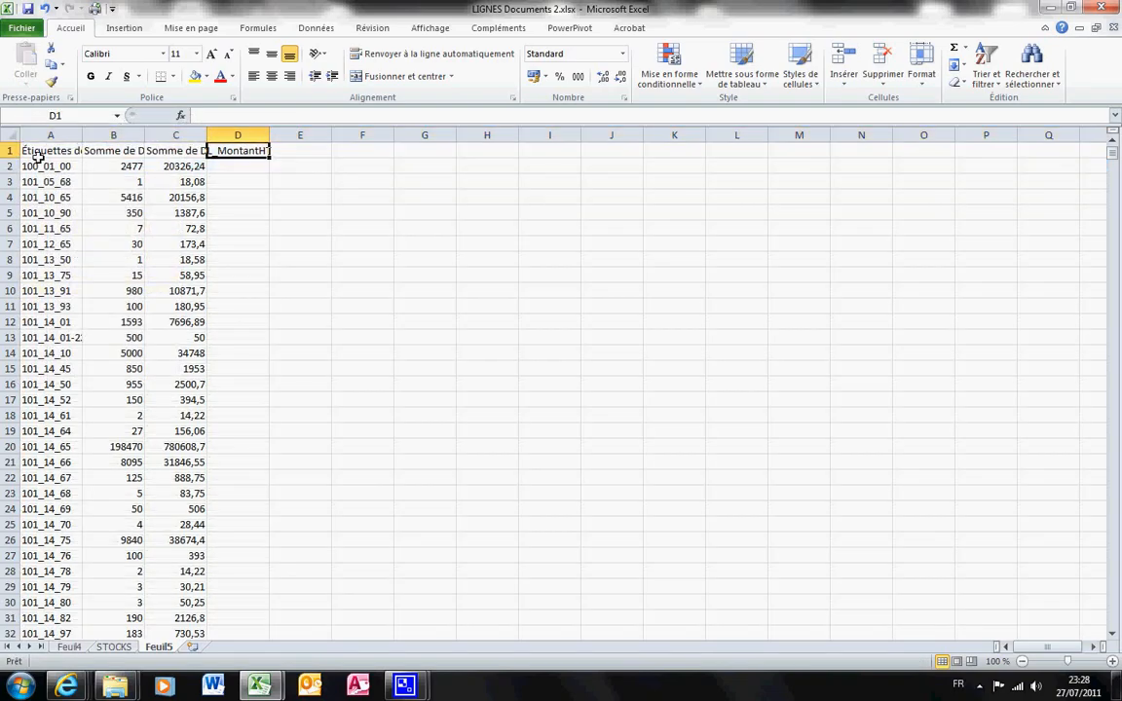
{"action": "left_click", "coordinate": [10, 151]}
{"action": "left_click", "coordinate": [272, 76]}
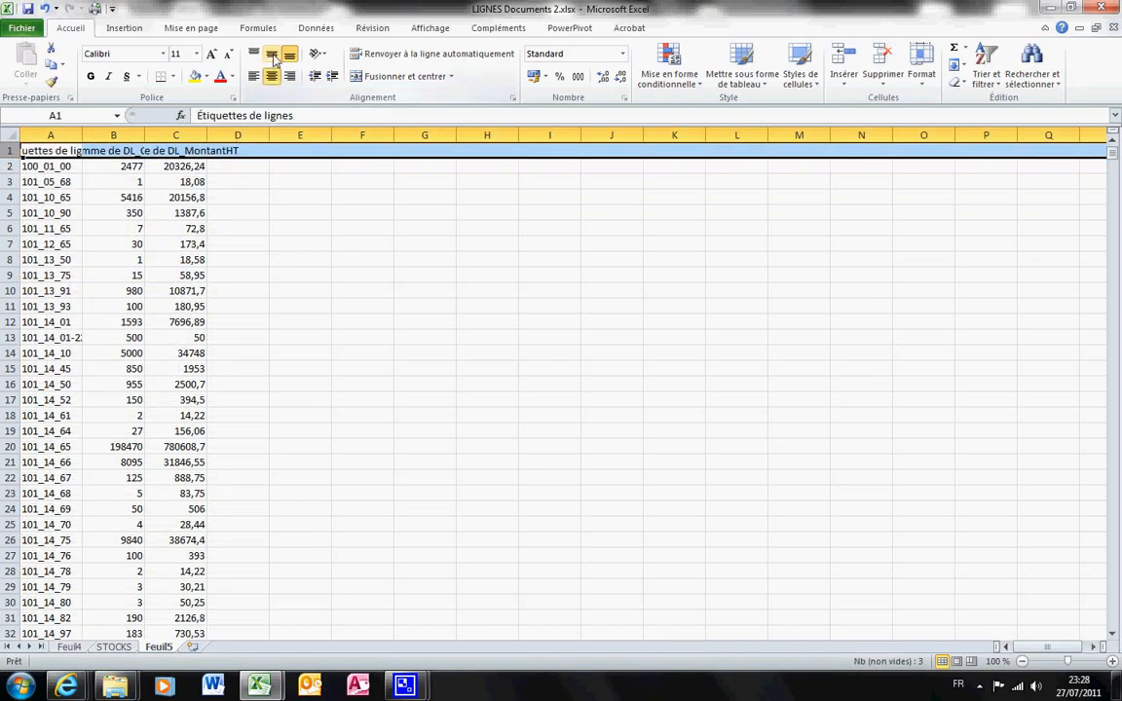
{"action": "left_click", "coordinate": [374, 59]}
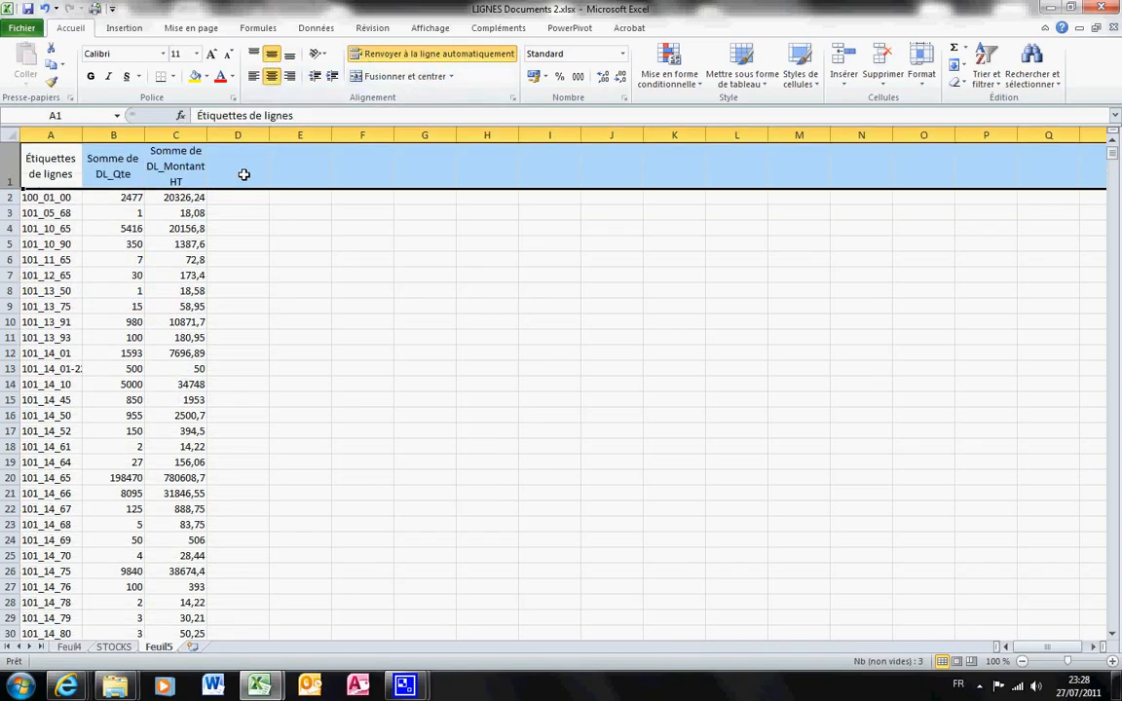
Add the header Prix_Achat_Moyen in cell D1
{"action": "left_click", "coordinate": [242, 171]}
{"action": "type", "text": "Prix_"}
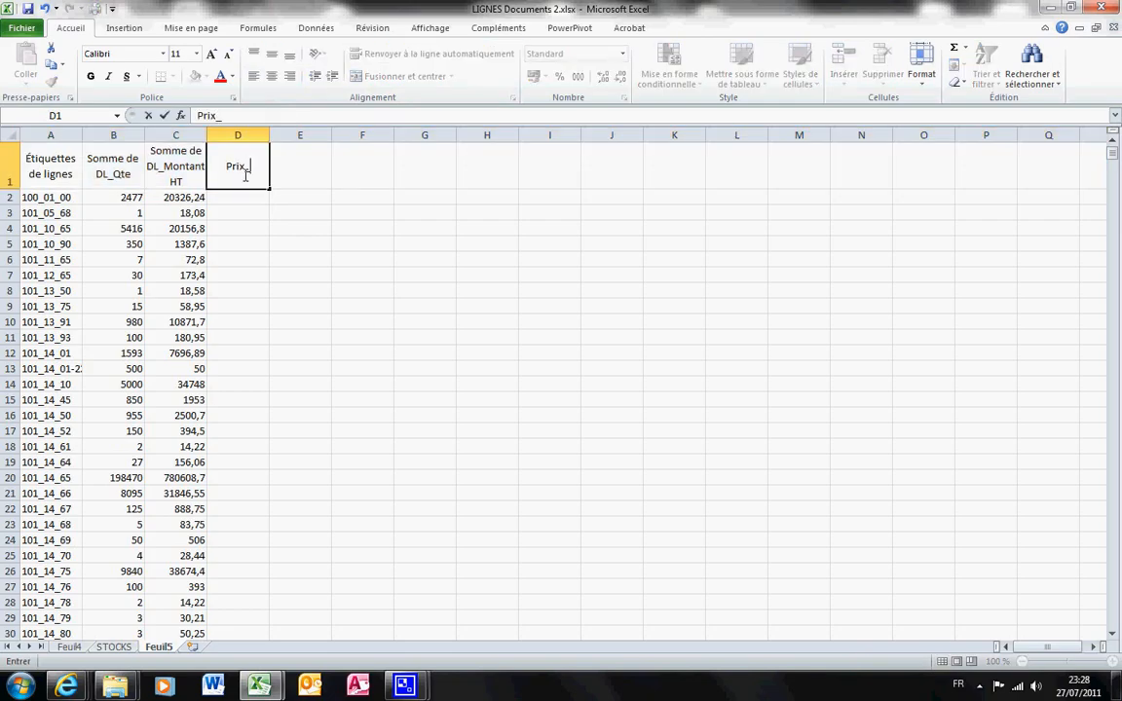
{"action": "type", "text": "Achat_Moyen"}
{"action": "key", "text": "Return"}
Enter =+C2/B2 in D2 and fill it down the whole column, formatted as numbers with two decimals
{"action": "type", "text": "+"}
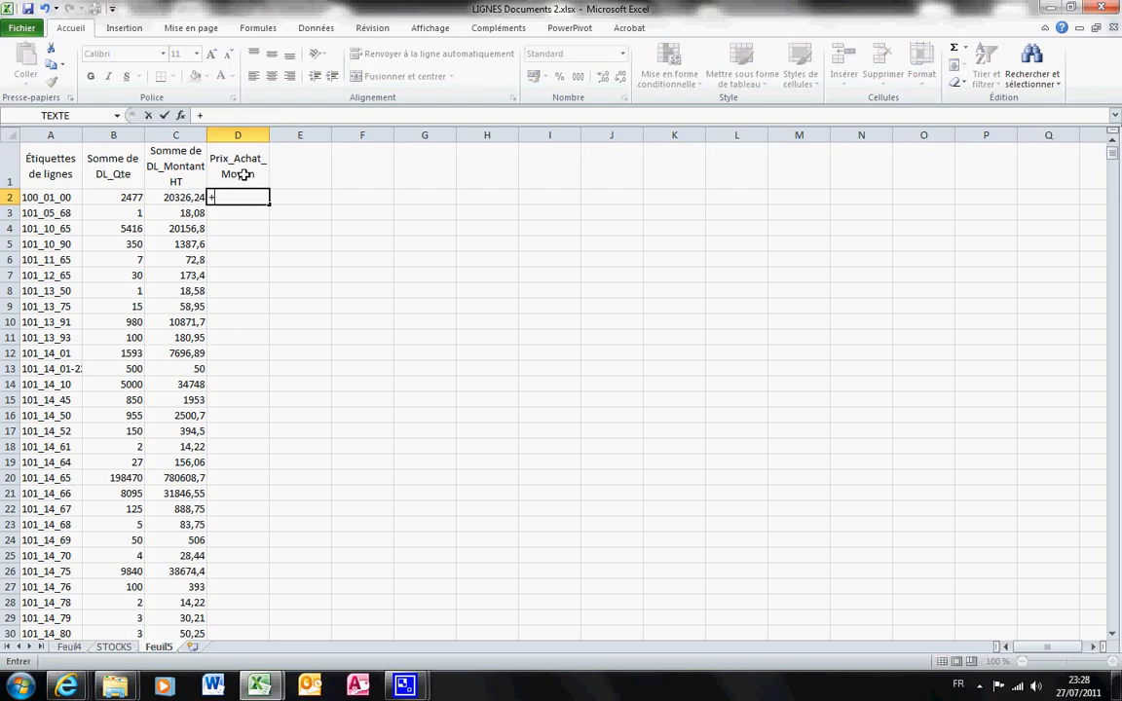
{"action": "key", "text": "Left"}
{"action": "type", "text": "/B2"}
{"action": "key", "text": "Return"}
{"action": "key", "text": "Up"}
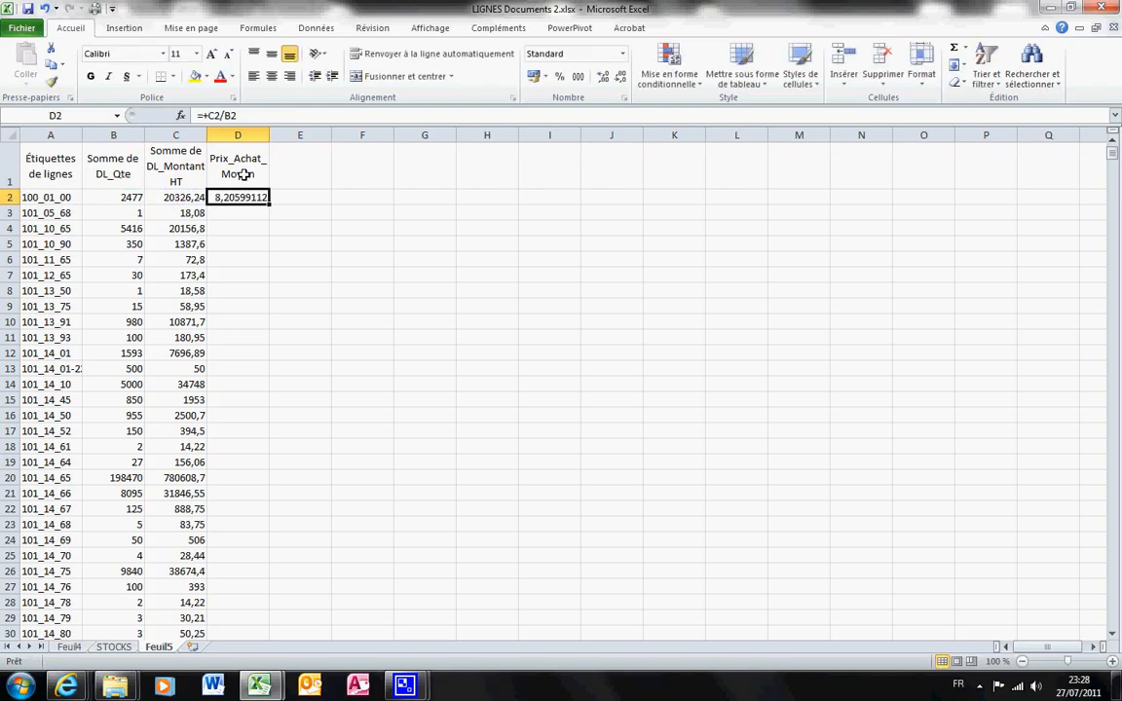
{"action": "double_click", "coordinate": [271, 206]}
{"action": "key", "text": "ctrl+shift+exclam"}
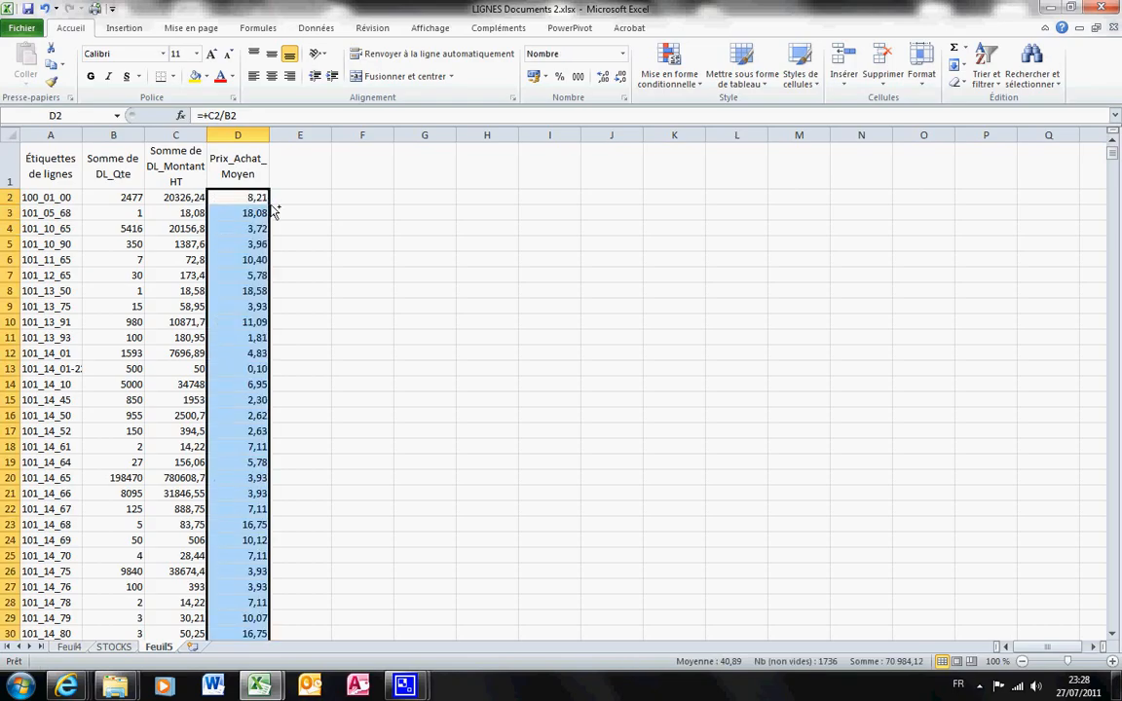
Clear the contents of the grand total row at the end of the pasted data
{"action": "key", "text": "ctrl+Down"}
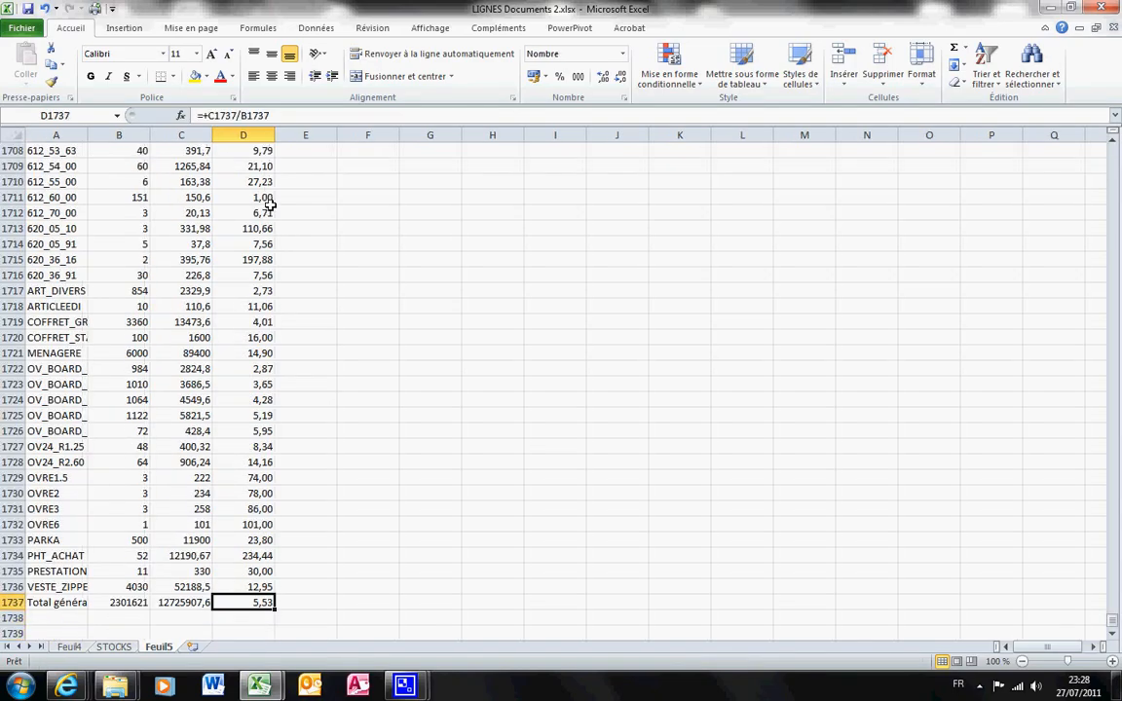
{"action": "key", "text": "ctrl+shift+Left"}
{"action": "key", "text": "Delete"}
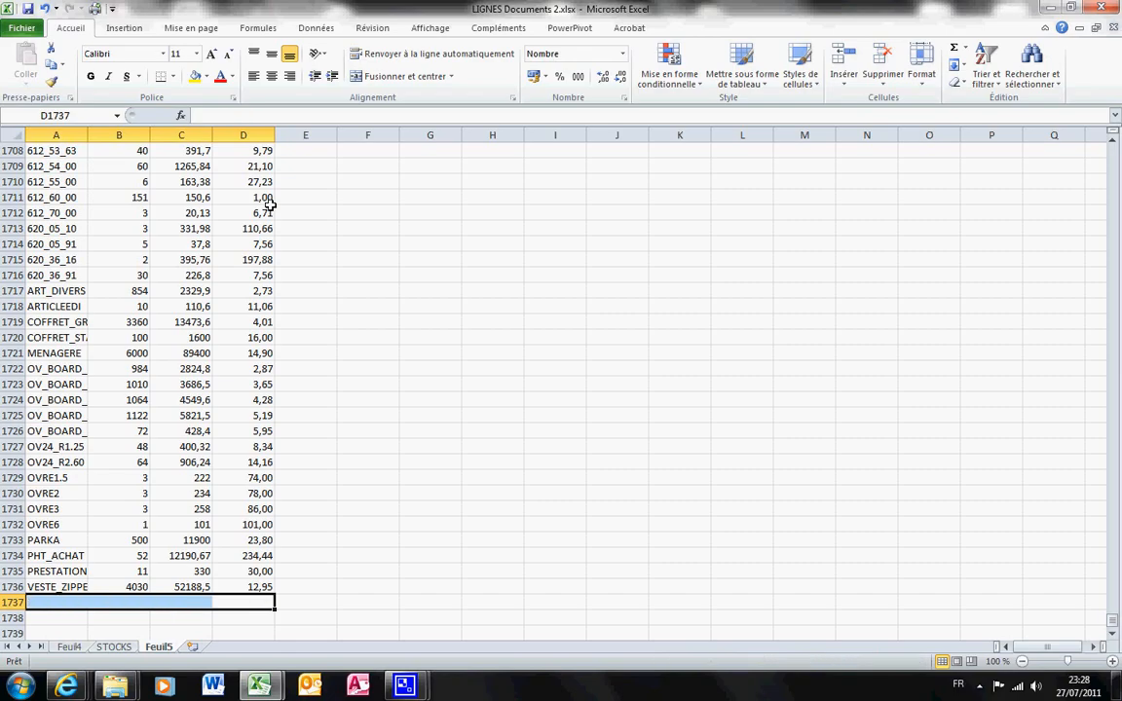
Copy all article codes from A2 down to the last article, leaving out the header
{"action": "key", "text": "Up"}
{"action": "key", "text": "Left"}
{"action": "key", "text": "Left"}
{"action": "key", "text": "Left"}
{"action": "key", "text": "ctrl+Up"}
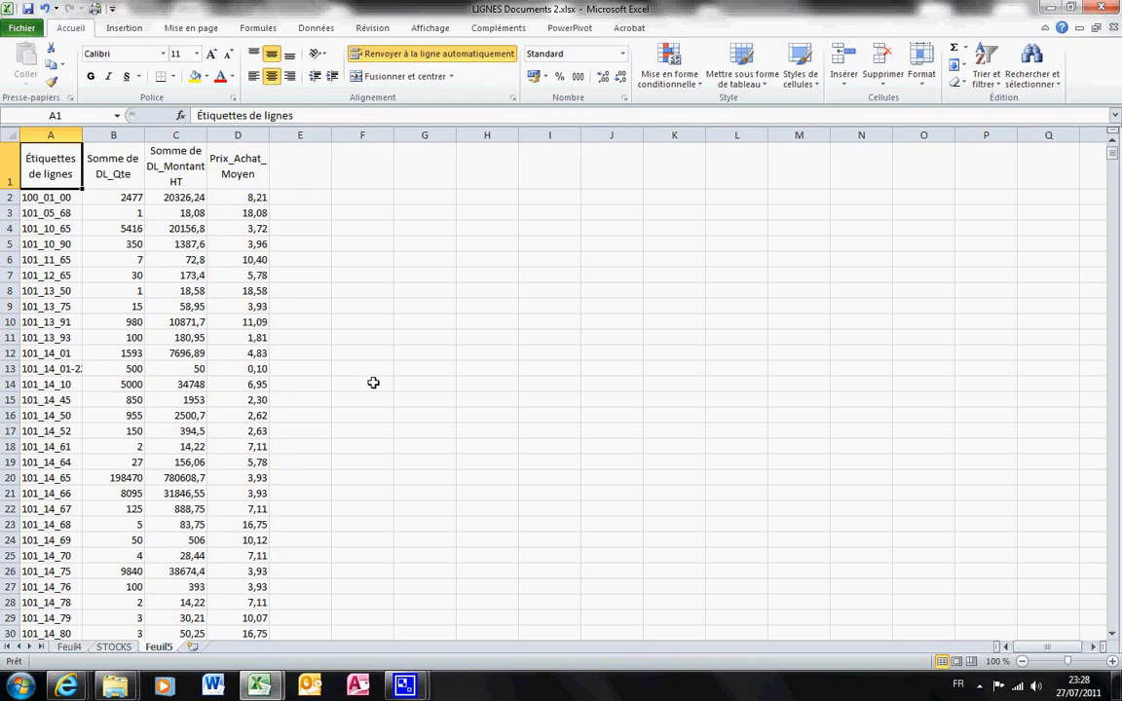
{"action": "key", "text": "Down"}
{"action": "key", "text": "ctrl+shift+Down"}
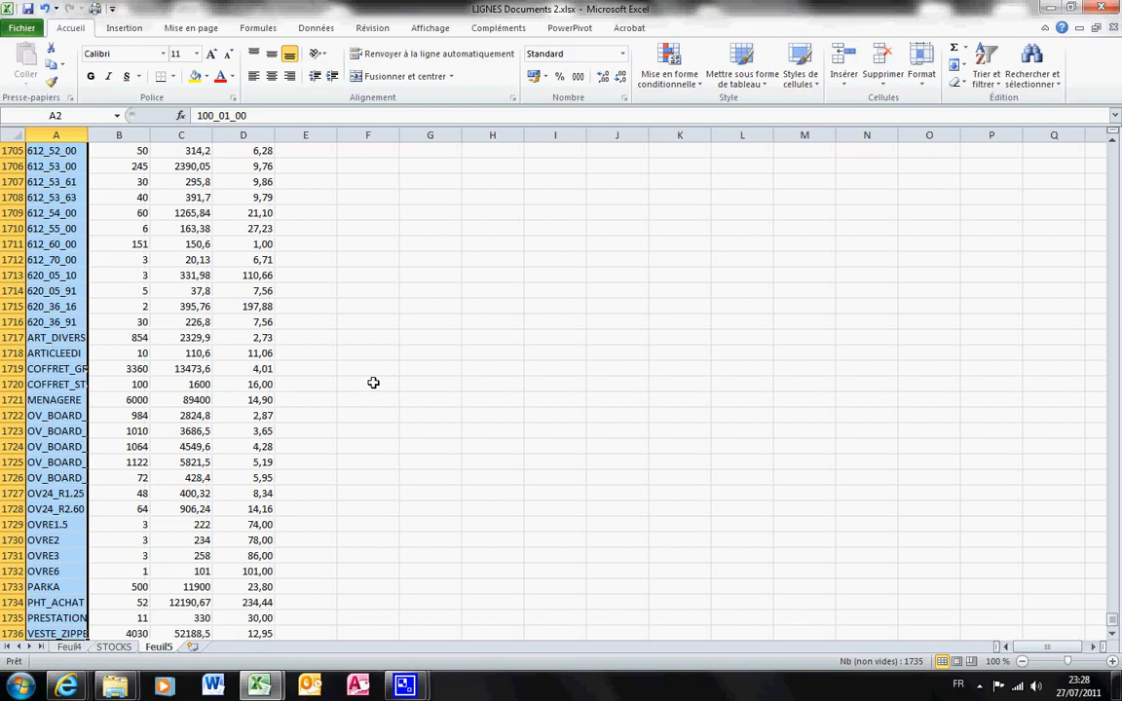
{"action": "key", "text": "ctrl+c"}
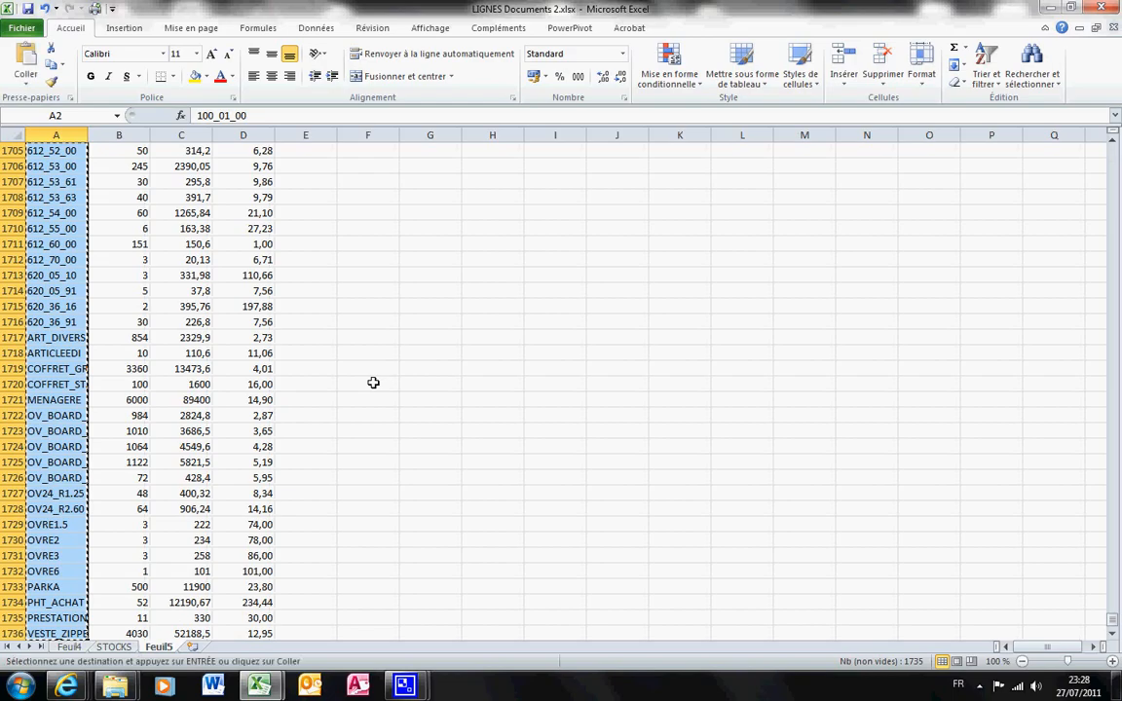
Paste the copied article codes in the STOCKS sheet at A1188, directly below the last existing article
{"action": "left_click", "coordinate": [122, 646]}
{"action": "left_click", "coordinate": [76, 416]}
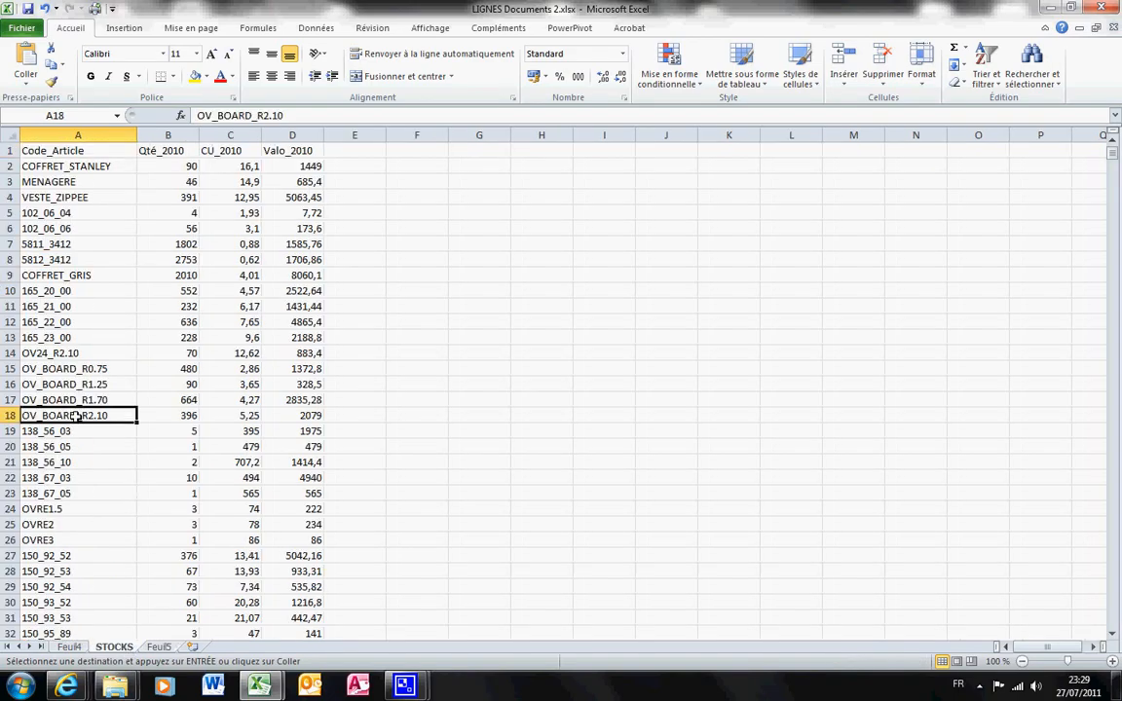
{"action": "key", "text": "ctrl+Down"}
{"action": "key", "text": "Down"}
{"action": "scroll", "coordinate": [76, 415], "scroll_direction": "down", "scroll_amount": 1}
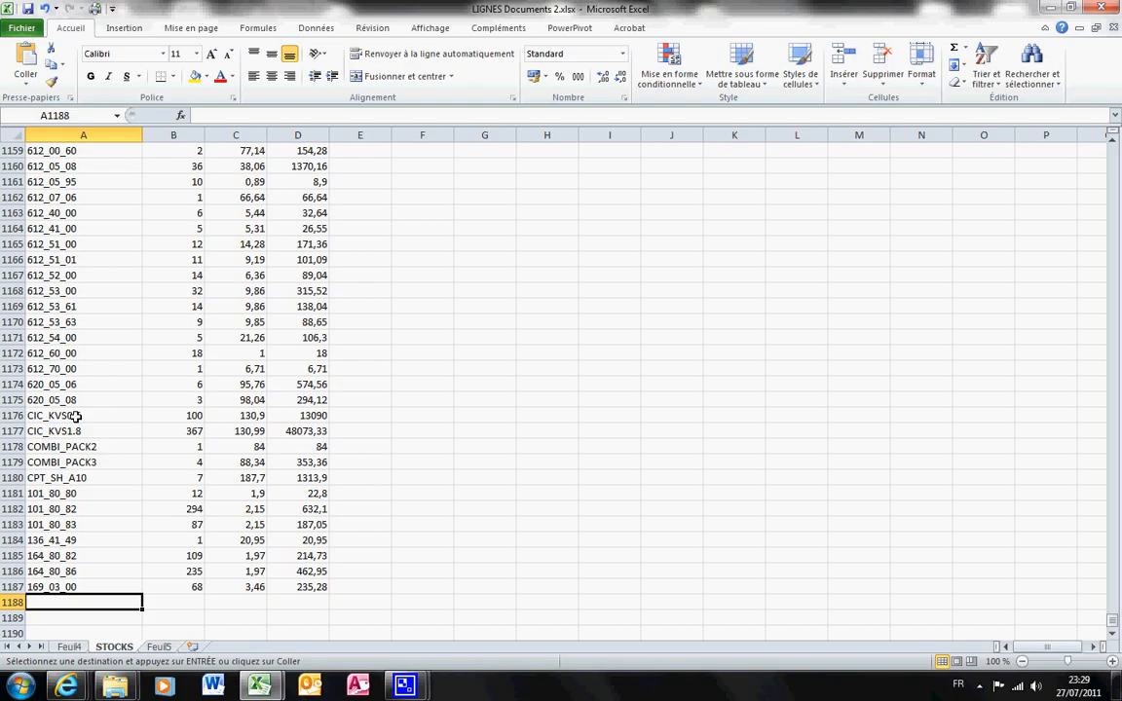
{"action": "key", "text": "ctrl+v"}
Copy all average purchase prices in Feuil5 from D2 down to the last article
{"action": "key", "text": "Right"}
{"action": "key", "text": "Right"}
{"action": "key", "text": "Right"}
{"action": "key", "text": "Right"}
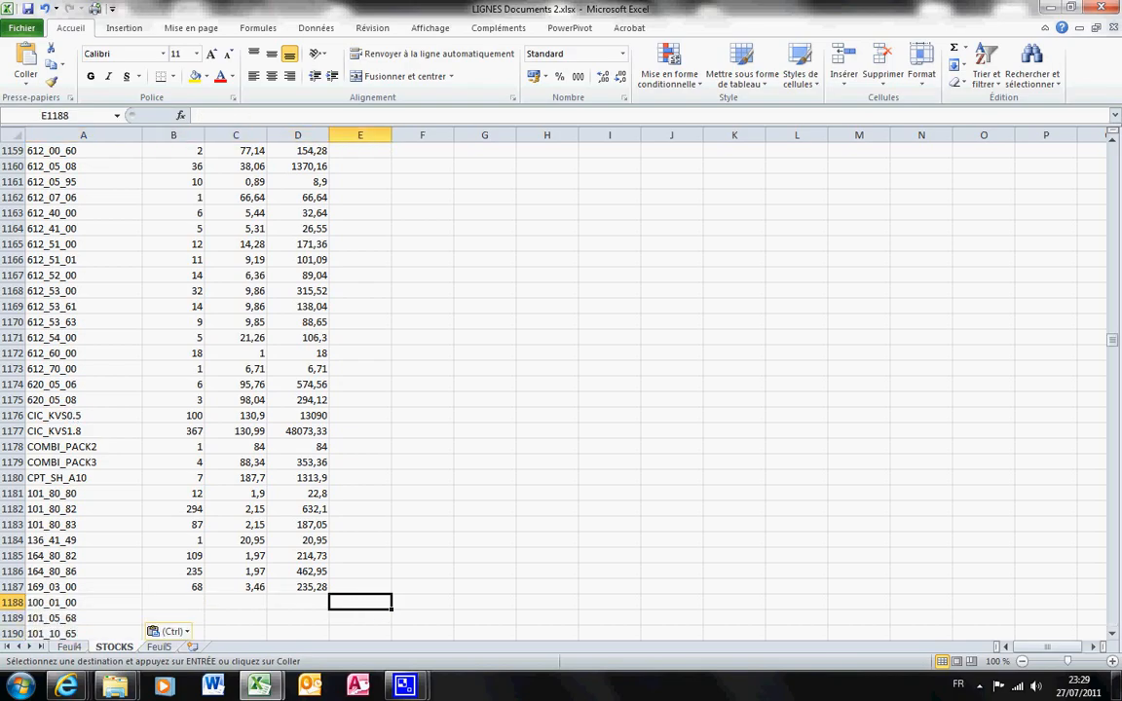
{"action": "left_click", "coordinate": [159, 647]}
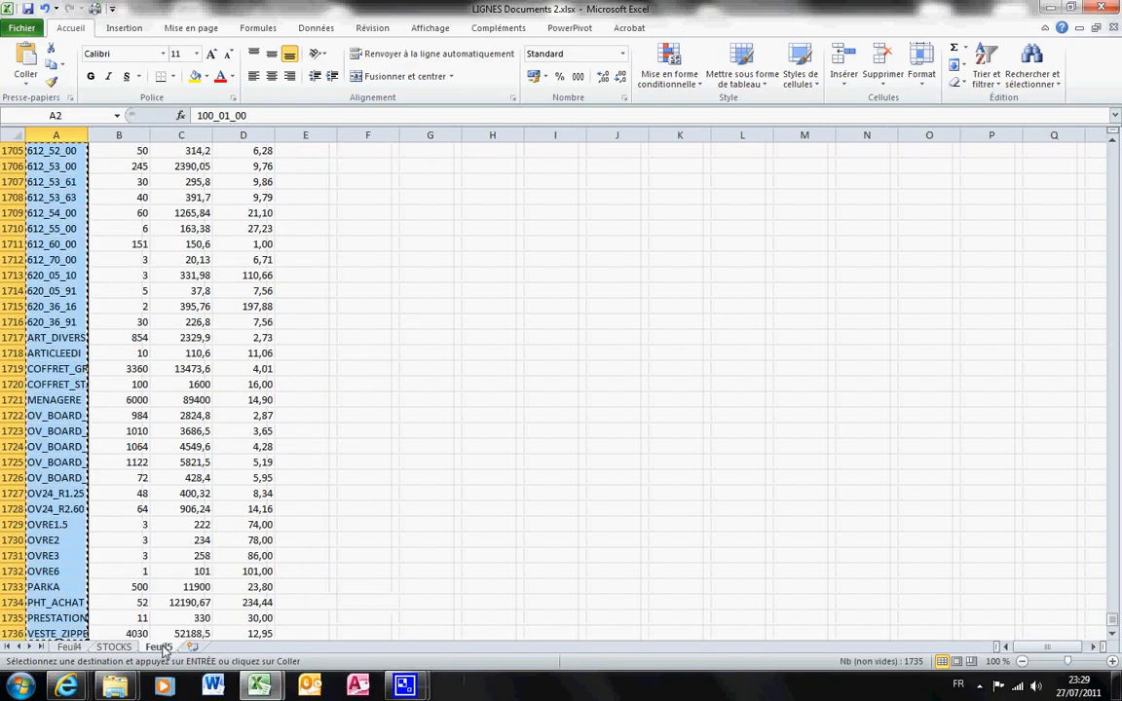
{"action": "key", "text": "Right"}
{"action": "key", "text": "Right"}
{"action": "key", "text": "Right"}
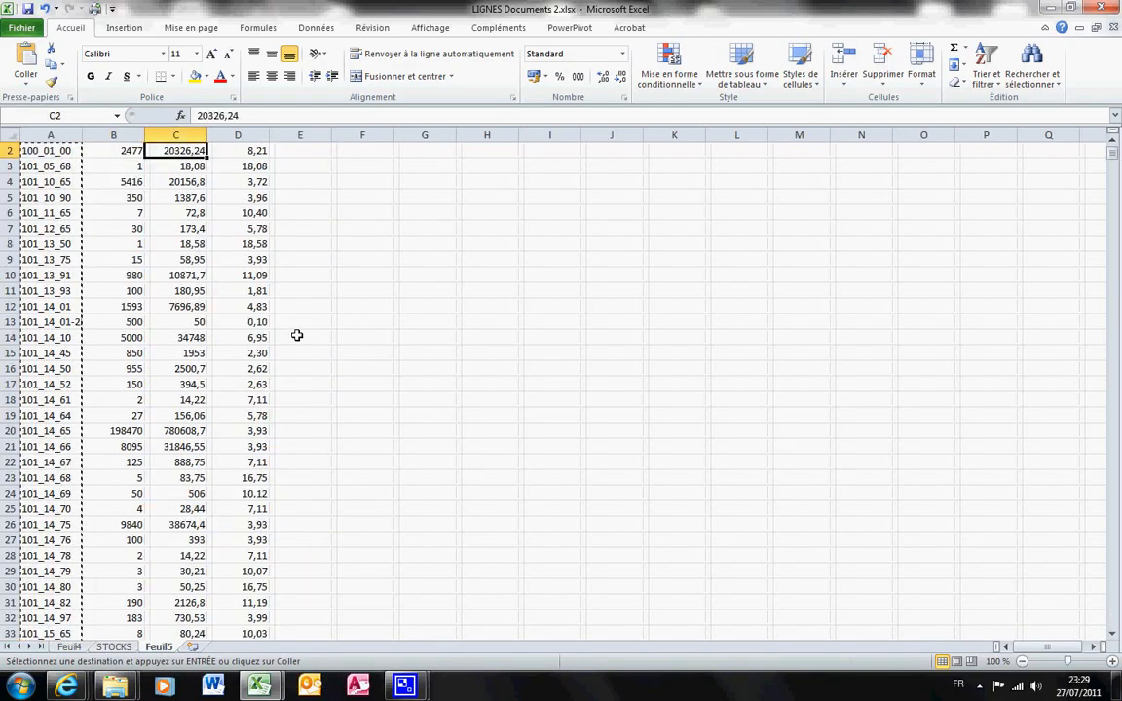
{"action": "key", "text": "ctrl+shift+Down"}
{"action": "key", "text": "ctrl+c"}
Paste the average prices as values at E1188 of the STOCKS sheet and format them as numbers with two decimals
{"action": "left_click", "coordinate": [114, 648]}
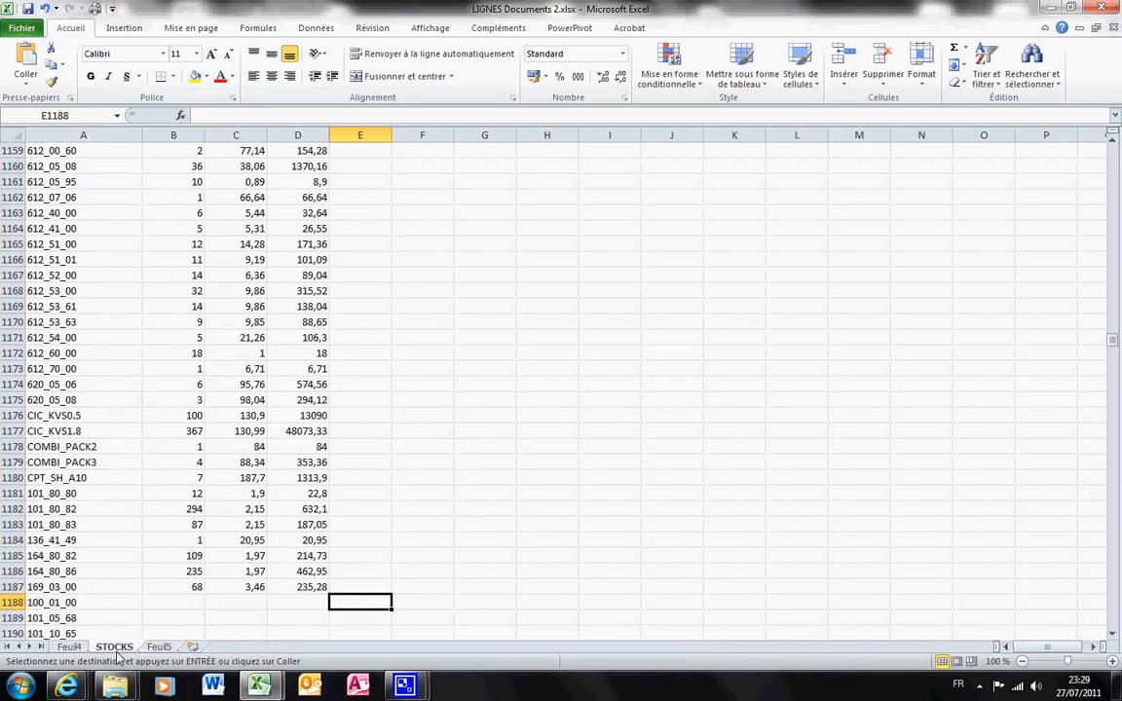
{"action": "right_click", "coordinate": [378, 601]}
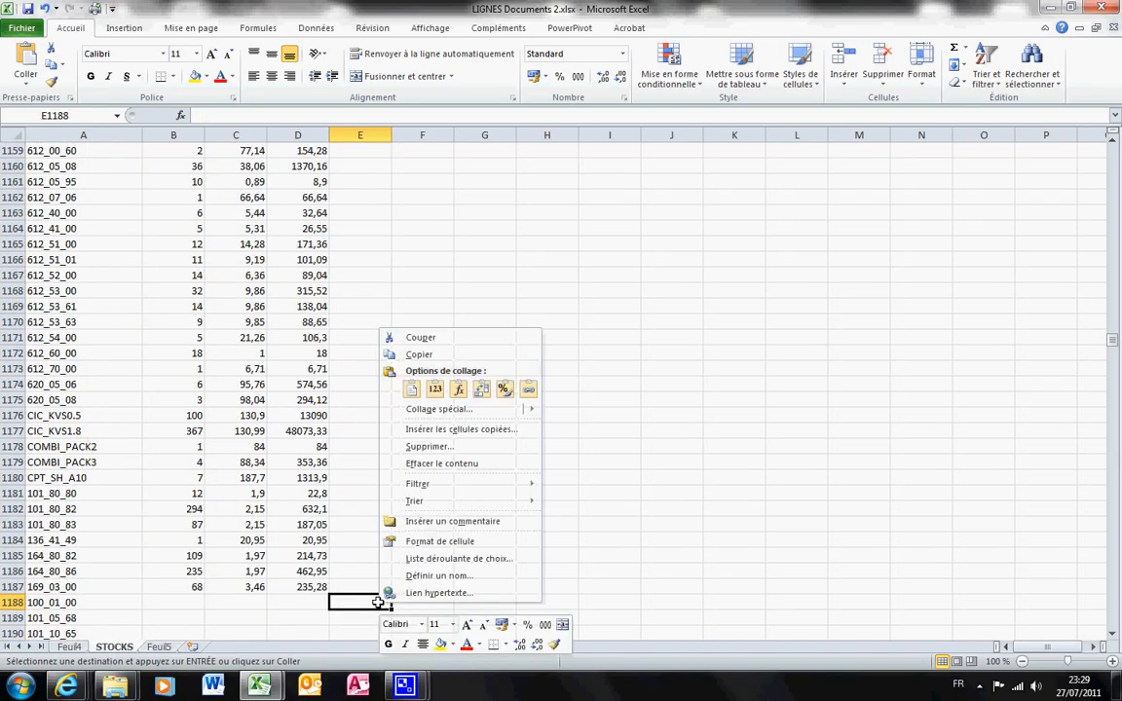
{"action": "left_click", "coordinate": [449, 411]}
{"action": "left_click", "coordinate": [268, 348]}
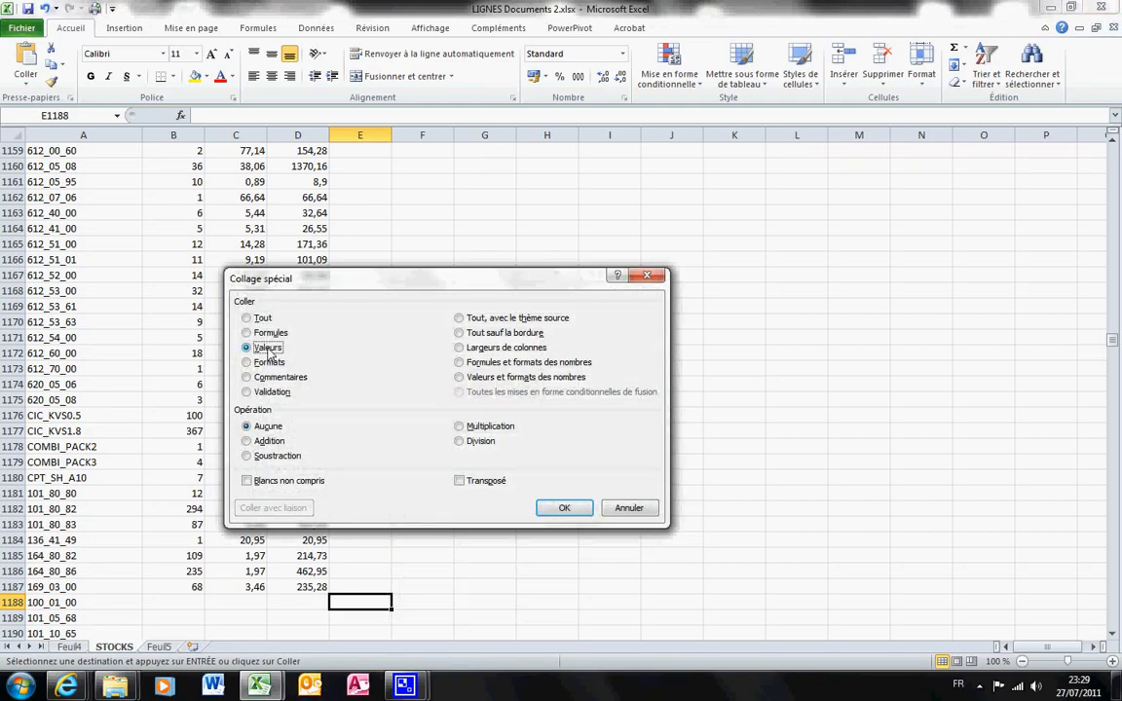
{"action": "key", "text": "Return"}
{"action": "key", "text": "ctrl+shift+1"}
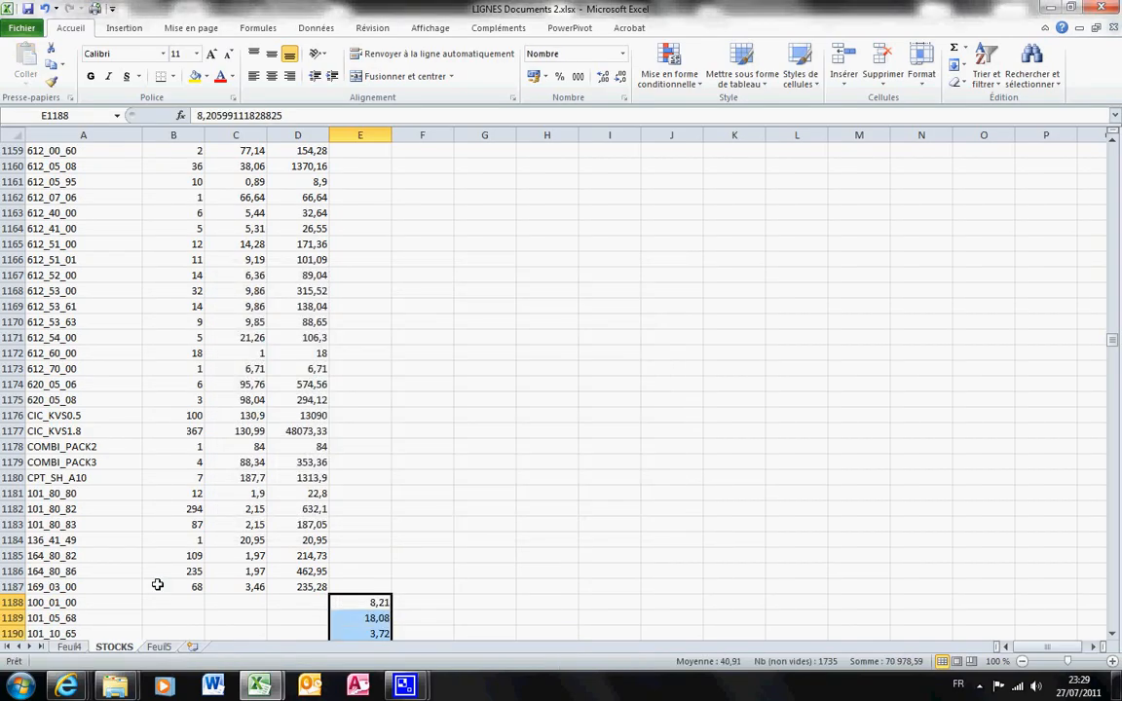
Copy the Prix_Achat_Moyen header from Feuil5 into cell E1 of the STOCKS sheet
{"action": "left_click", "coordinate": [158, 647]}
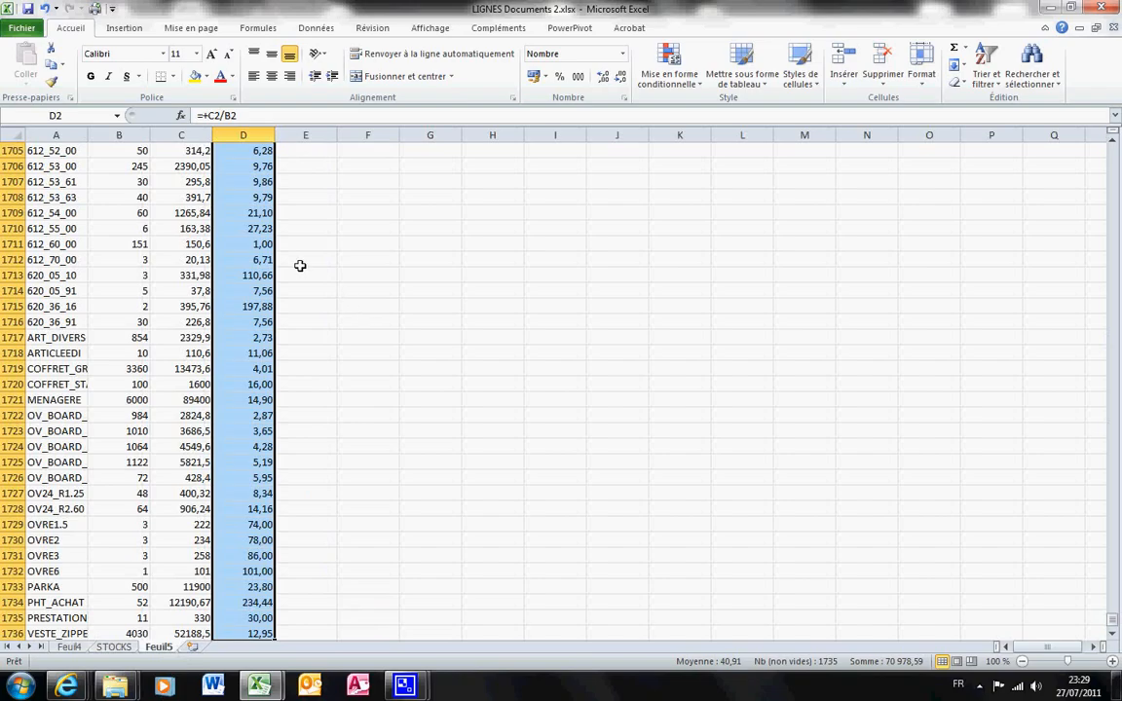
{"action": "left_click", "coordinate": [269, 260]}
{"action": "key", "text": "ctrl+Up"}
{"action": "key", "text": "ctrl+c"}
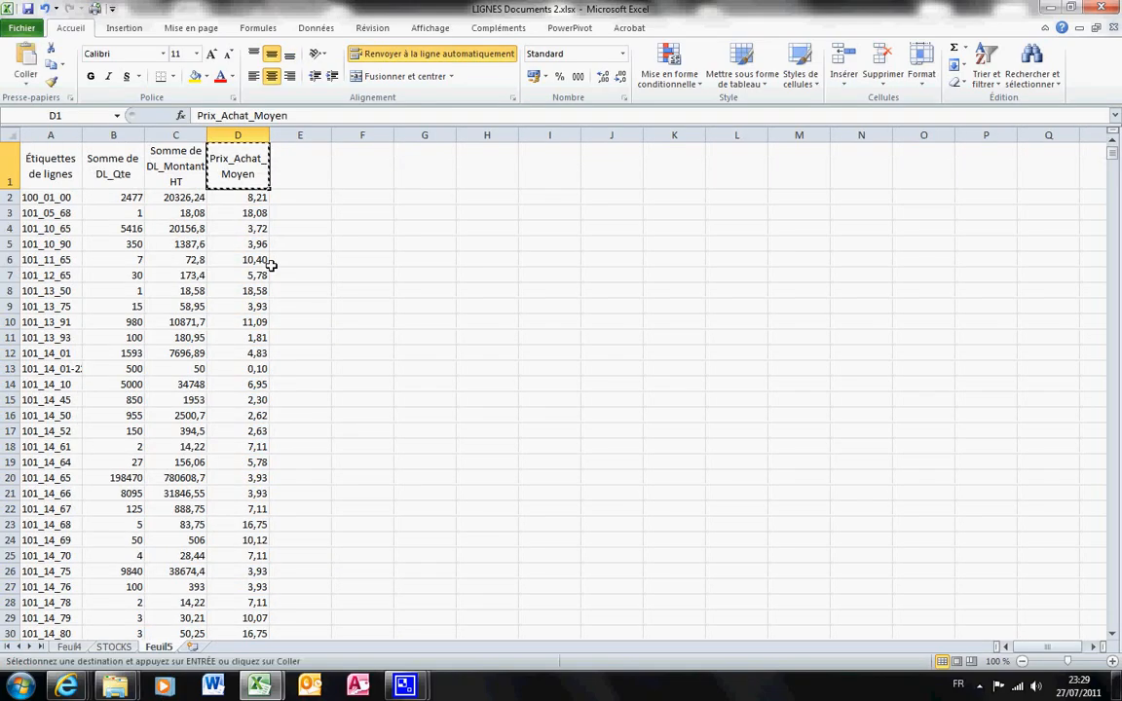
{"action": "left_click", "coordinate": [126, 648]}
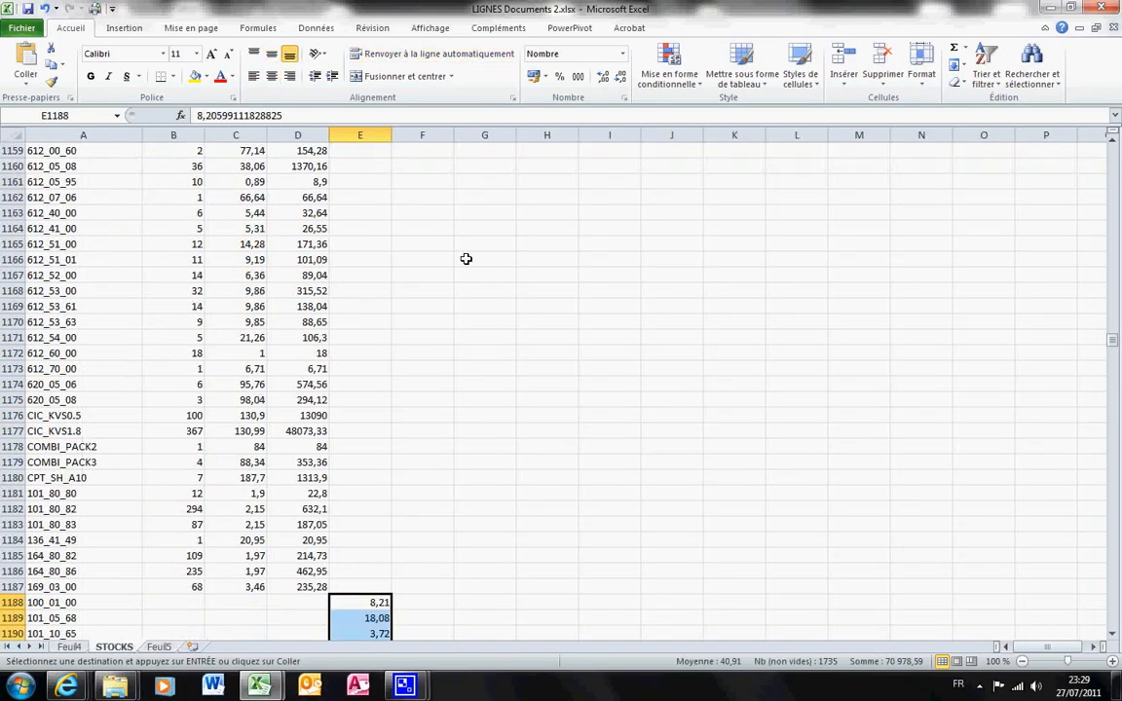
{"action": "left_click", "coordinate": [373, 270]}
{"action": "key", "text": "ctrl+Up"}
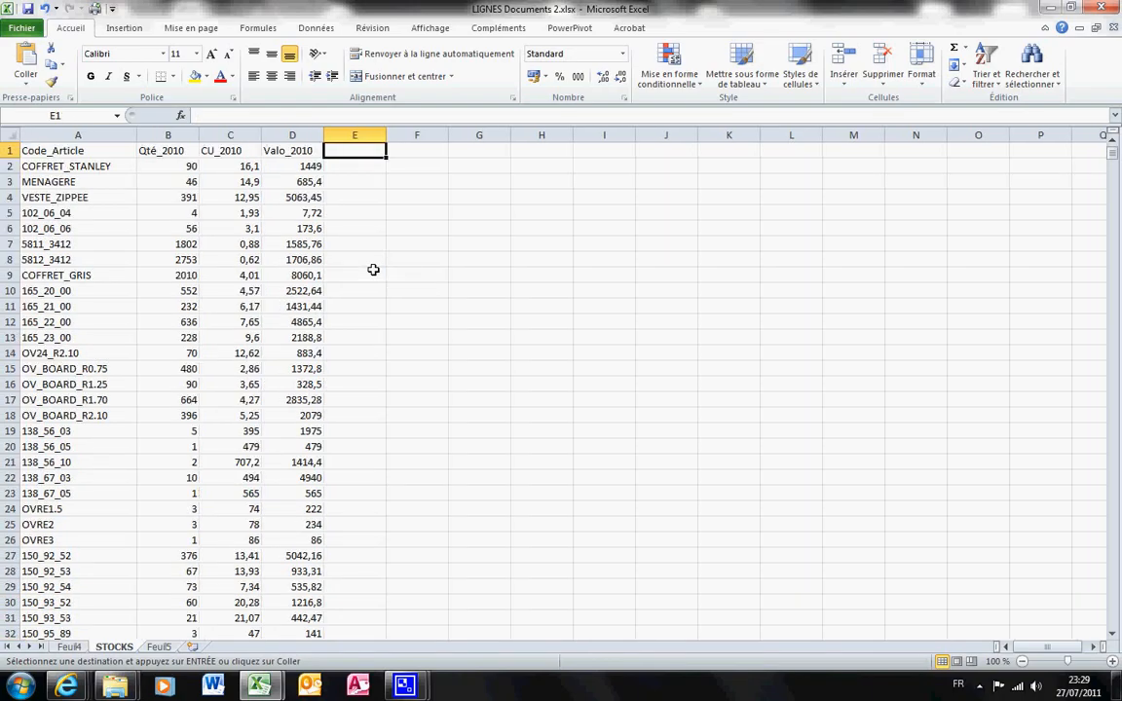
{"action": "key", "text": "ctrl+v"}
Center the STOCKS headers A1 to D1 horizontally and vertically, with text wrapping enabled
{"action": "key", "text": "Left"}
{"action": "key", "text": "shift+Left"}
{"action": "key", "text": "shift+Left"}
{"action": "key", "text": "shift+Left"}
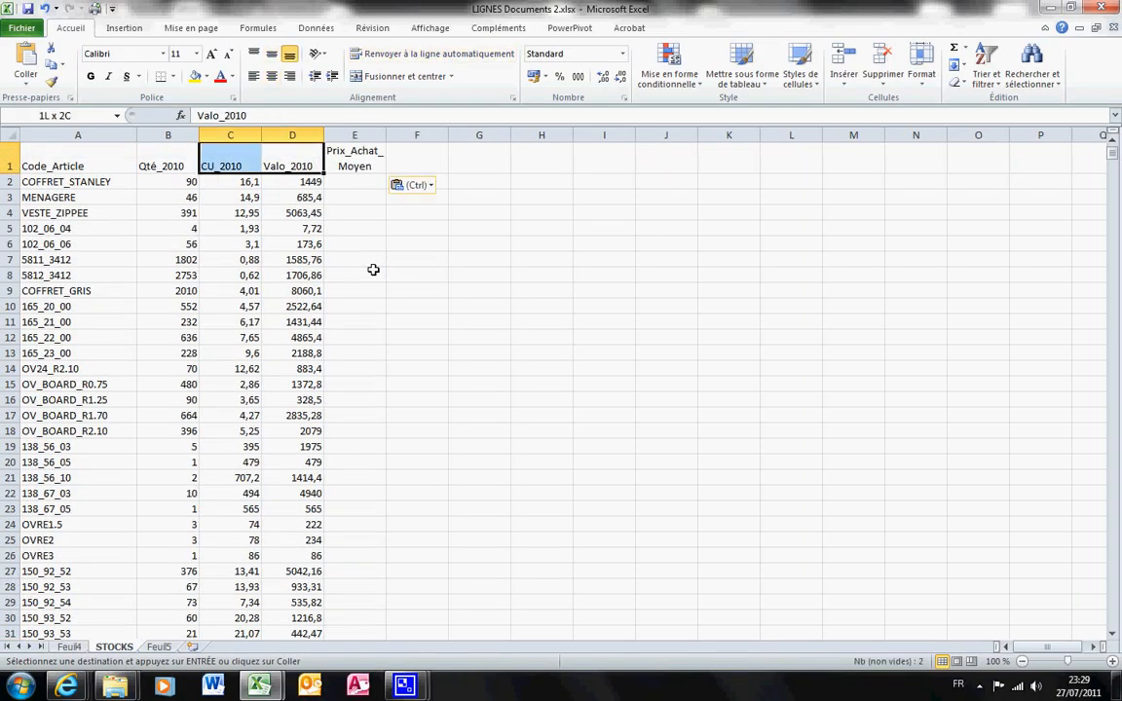
{"action": "left_click", "coordinate": [272, 76]}
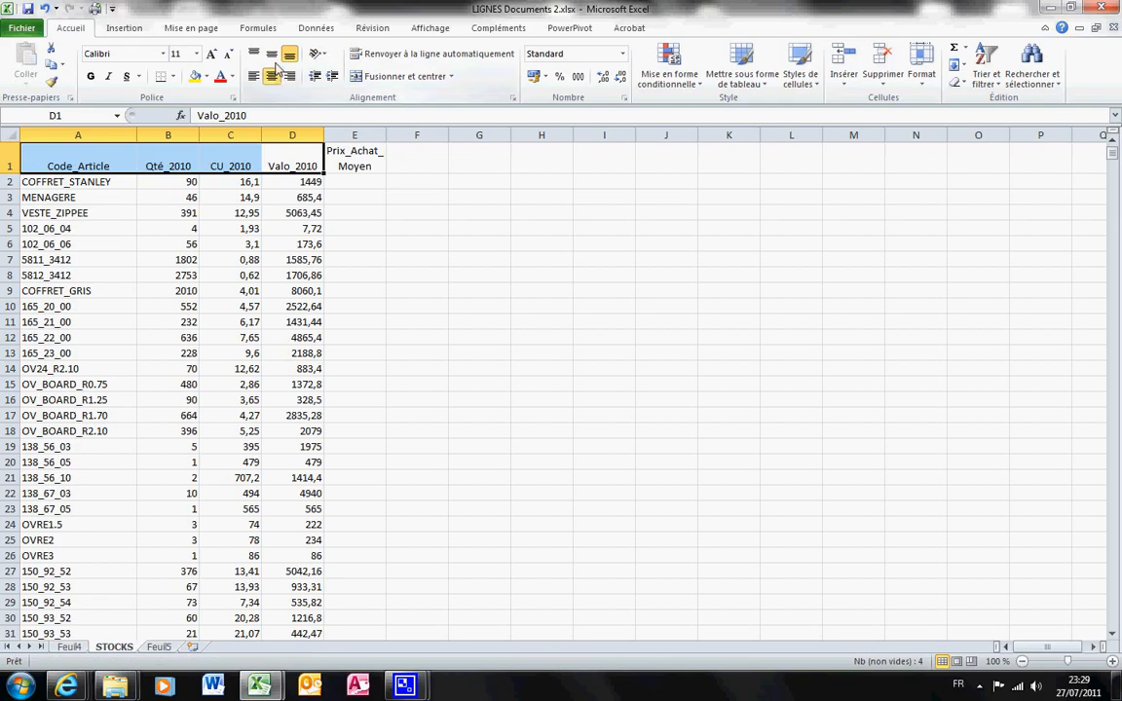
{"action": "left_click", "coordinate": [272, 53]}
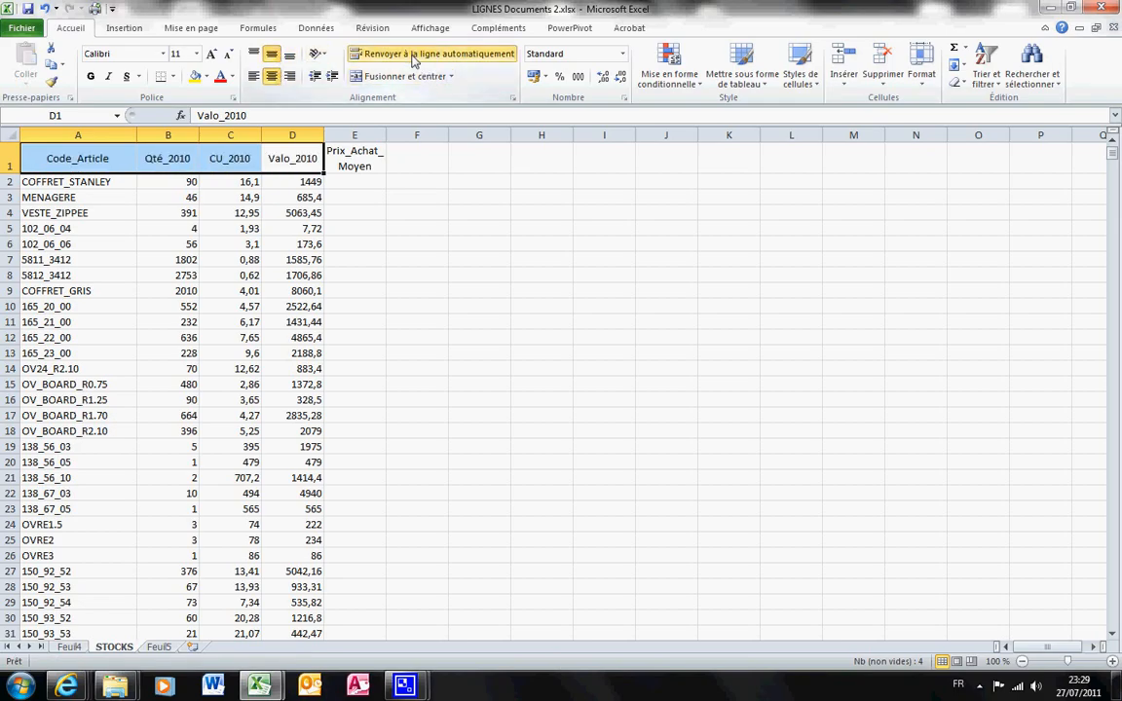
{"action": "left_click", "coordinate": [79, 150]}
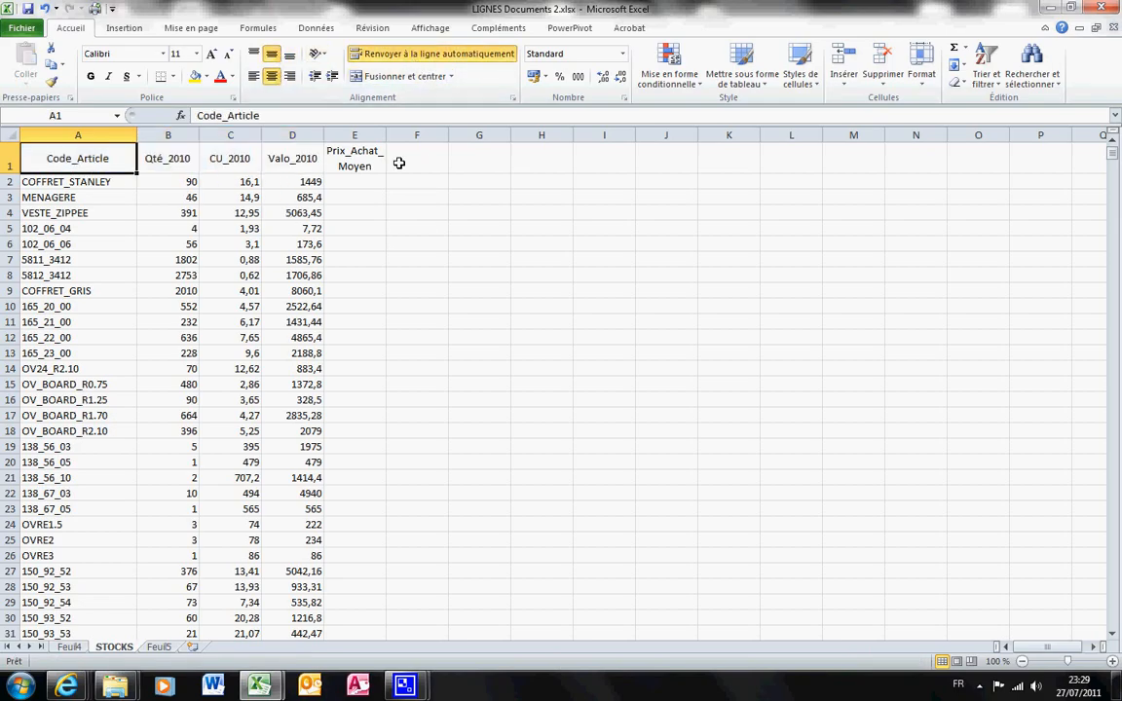
Examine where the existing stock rows end and the appended article codes with average prices begin in the STOCKS sheet
{"action": "left_click", "coordinate": [367, 398]}
{"action": "key", "text": "ctrl+Down"}
{"action": "key", "text": "Down"}
{"action": "key", "text": "Down"}
{"action": "key", "text": "Down"}
{"action": "key", "text": "Down"}
{"action": "key", "text": "Down"}
{"action": "key", "text": "Down"}
{"action": "key", "text": "Down"}
{"action": "key", "text": "Down"}
{"action": "key", "text": "Down"}
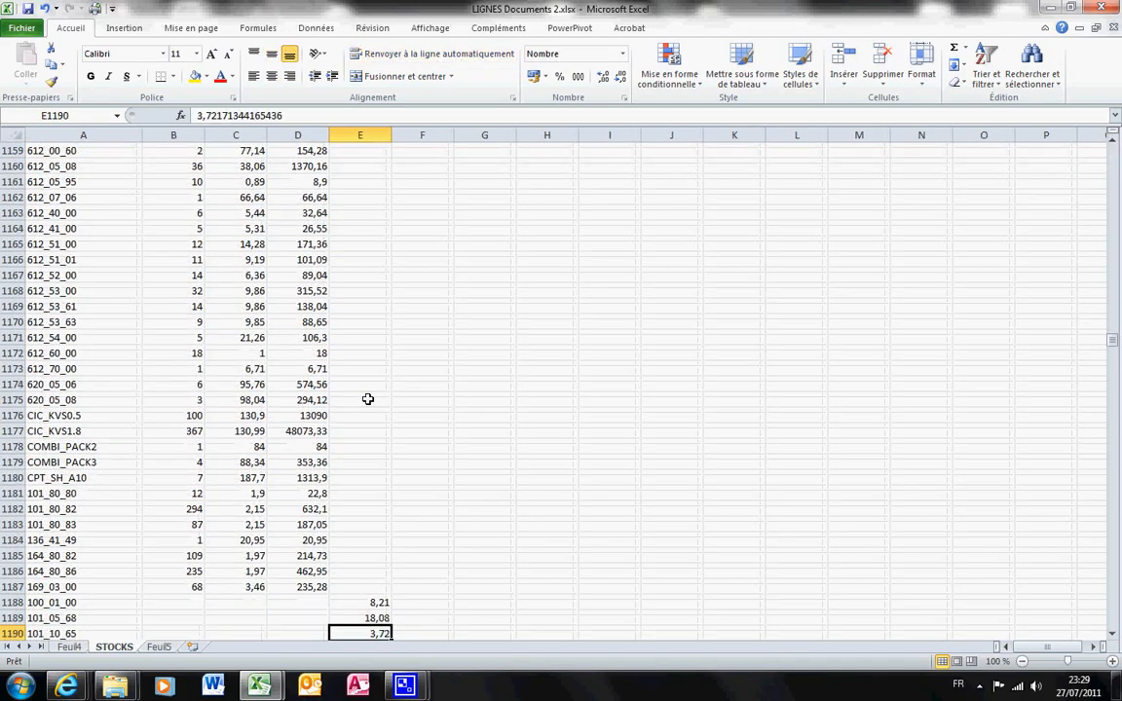
{"action": "key", "text": "Down"}
{"action": "key", "text": "Down"}
{"action": "key", "text": "Down"}
{"action": "key", "text": "Down"}
{"action": "key", "text": "Down"}
{"action": "key", "text": "Down"}
{"action": "key", "text": "Down"}
{"action": "key", "text": "Down"}
{"action": "key", "text": "Down"}
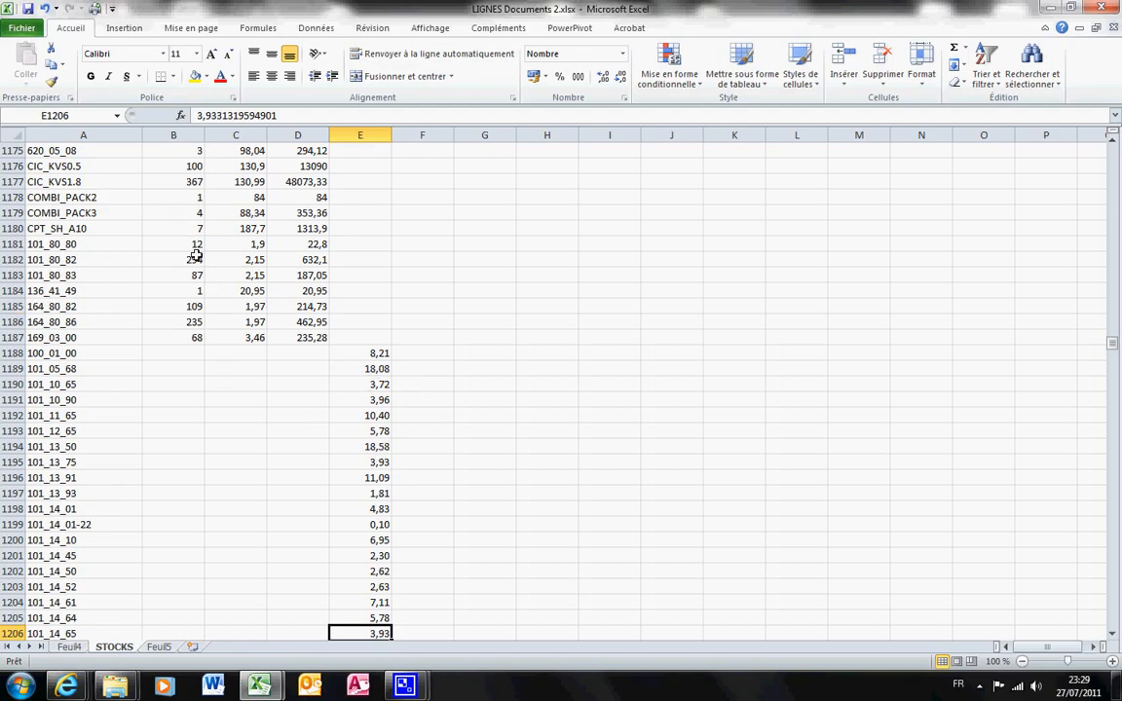
{"action": "left_click", "coordinate": [333, 337]}
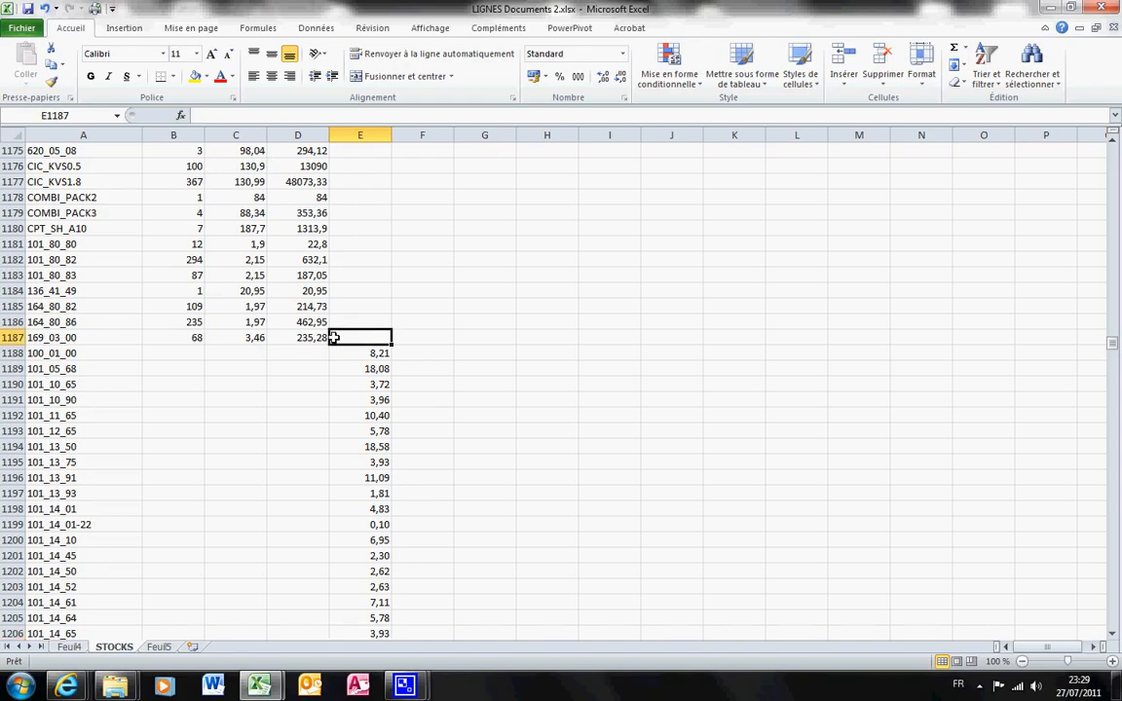
Create a pivot table from the STOCKS range A1:E2922 on a new worksheet
{"action": "key", "text": "ctrl+Up"}
{"action": "key", "text": "Left"}
{"action": "key", "text": "Left"}
{"action": "key", "text": "Left"}
{"action": "key", "text": "Left"}
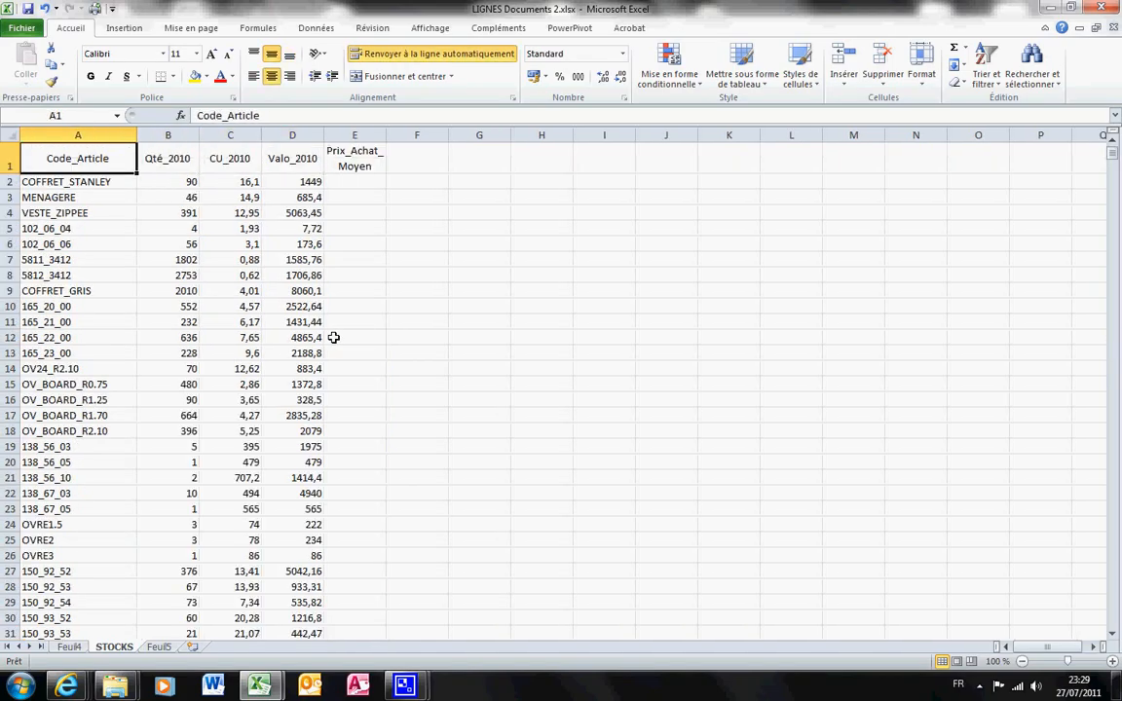
{"action": "left_click", "coordinate": [124, 28]}
{"action": "left_click", "coordinate": [44, 74]}
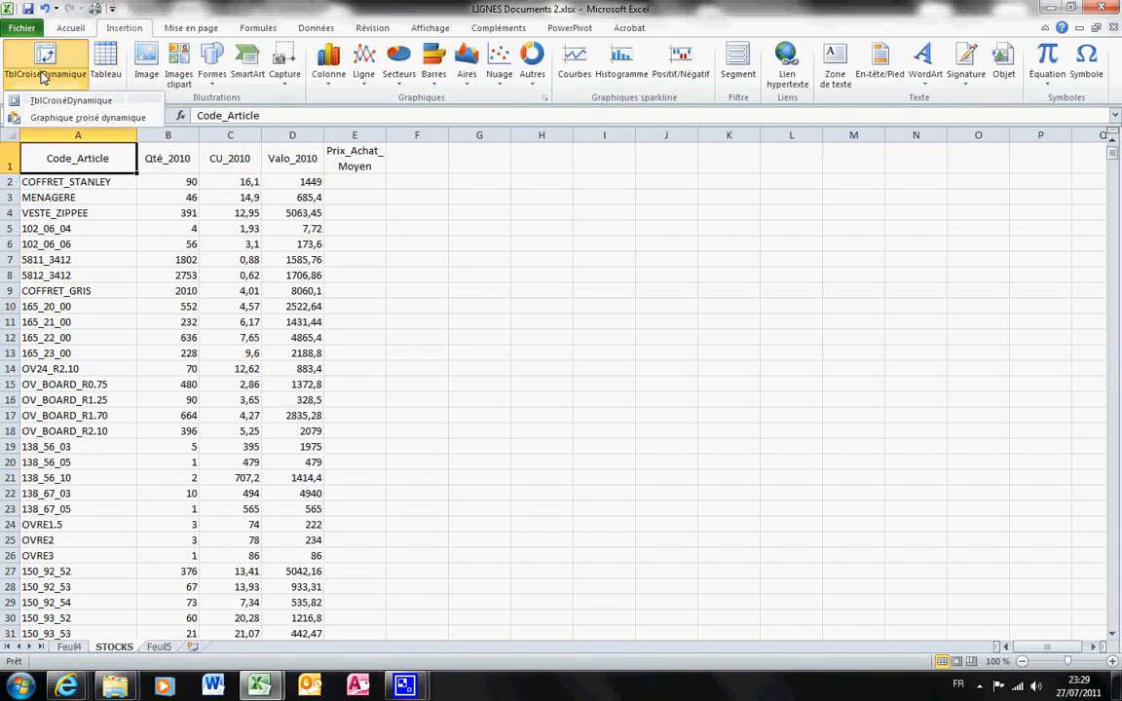
{"action": "left_click", "coordinate": [73, 102]}
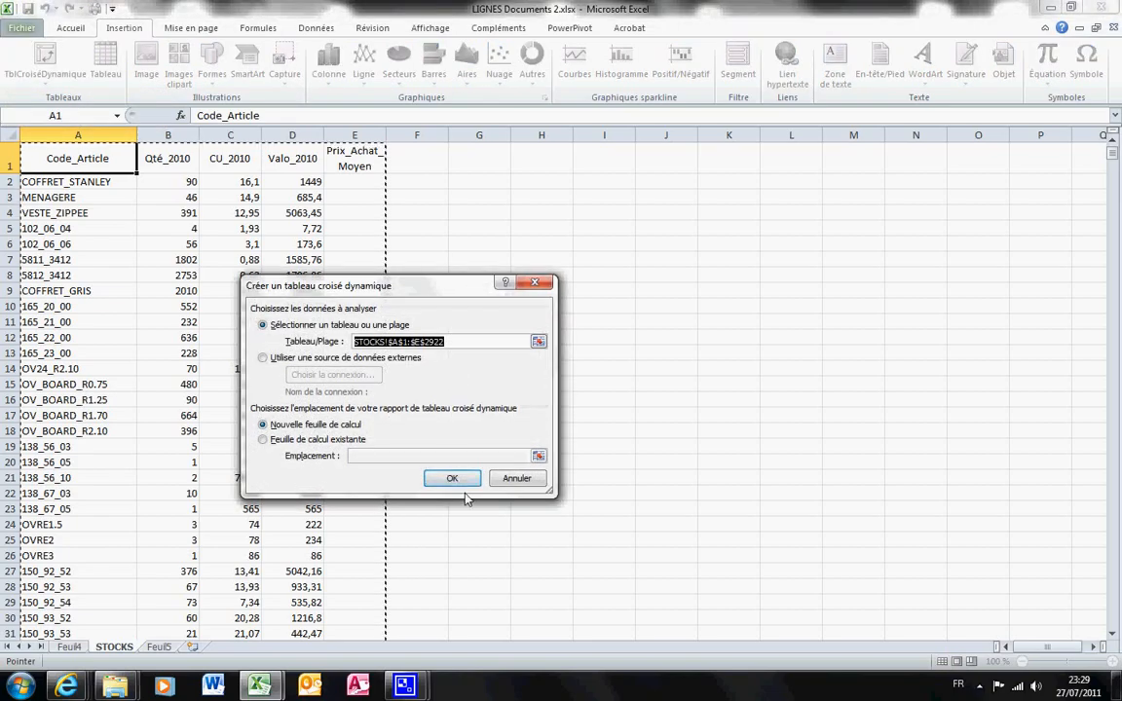
{"action": "left_click", "coordinate": [461, 477]}
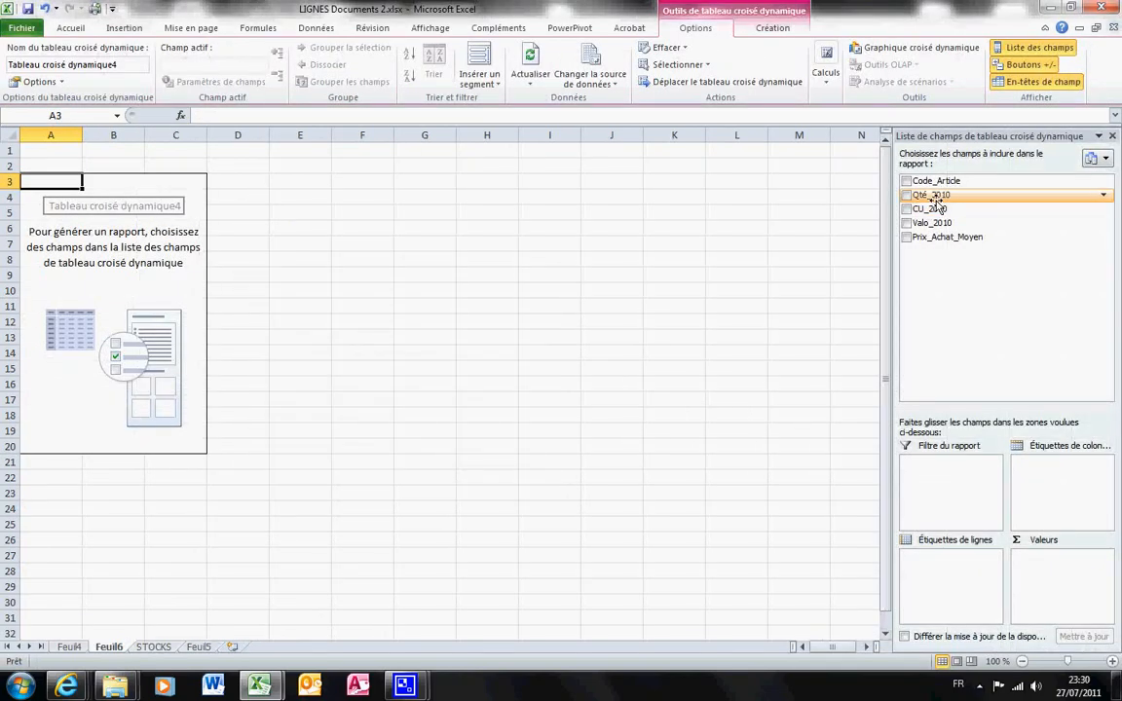
Set Code_Article as the pivot table's row labels and add Valo_2010, Qté_2010, CU_2010 and Prix_Achat_Moyen as values
{"action": "left_click_drag", "start_coordinate": [929, 181], "coordinate": [943, 555]}
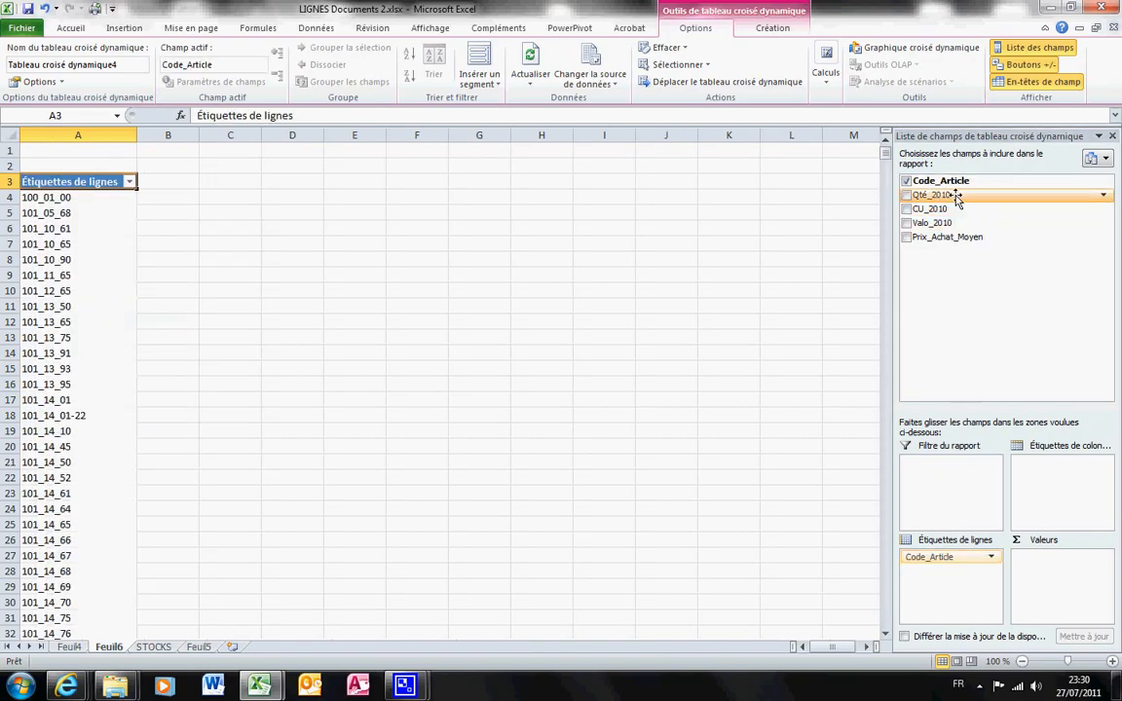
{"action": "left_click_drag", "start_coordinate": [1003, 390], "coordinate": [1055, 577]}
{"action": "left_click_drag", "start_coordinate": [941, 209], "coordinate": [1062, 561]}
{"action": "left_click", "coordinate": [943, 238]}
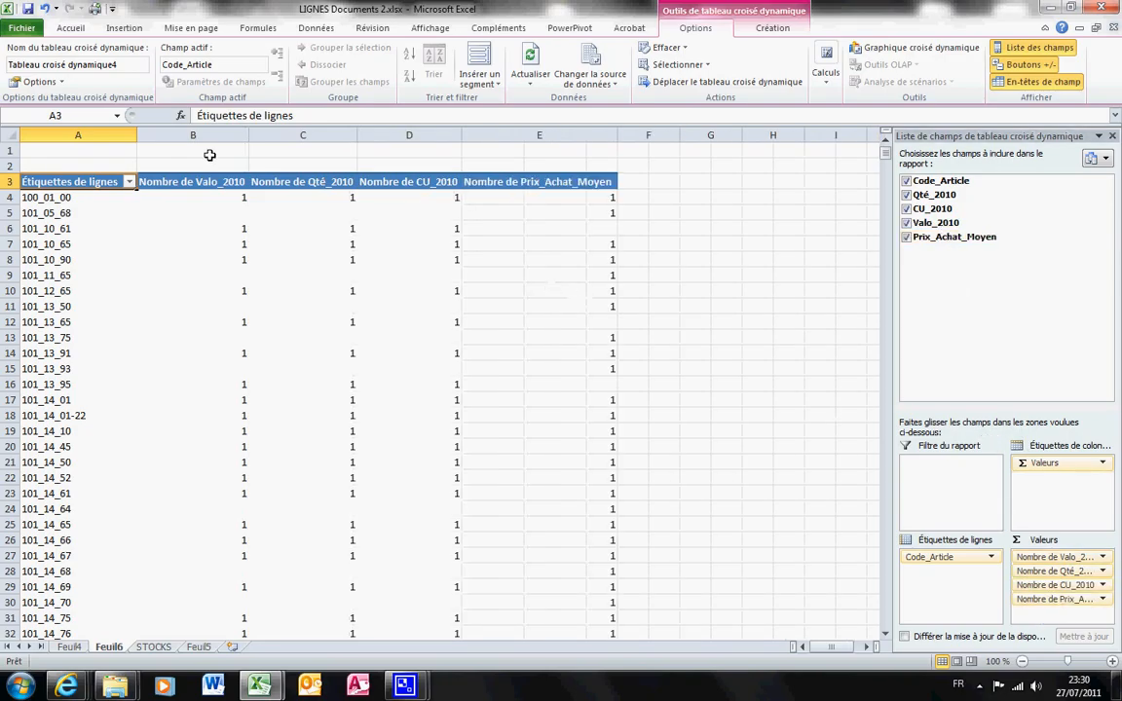
Summarize the Valo_2010, Qté_2010, CU_2010 and Prix_Achat_Moyen value fields by sum instead of count
{"action": "double_click", "coordinate": [192, 181]}
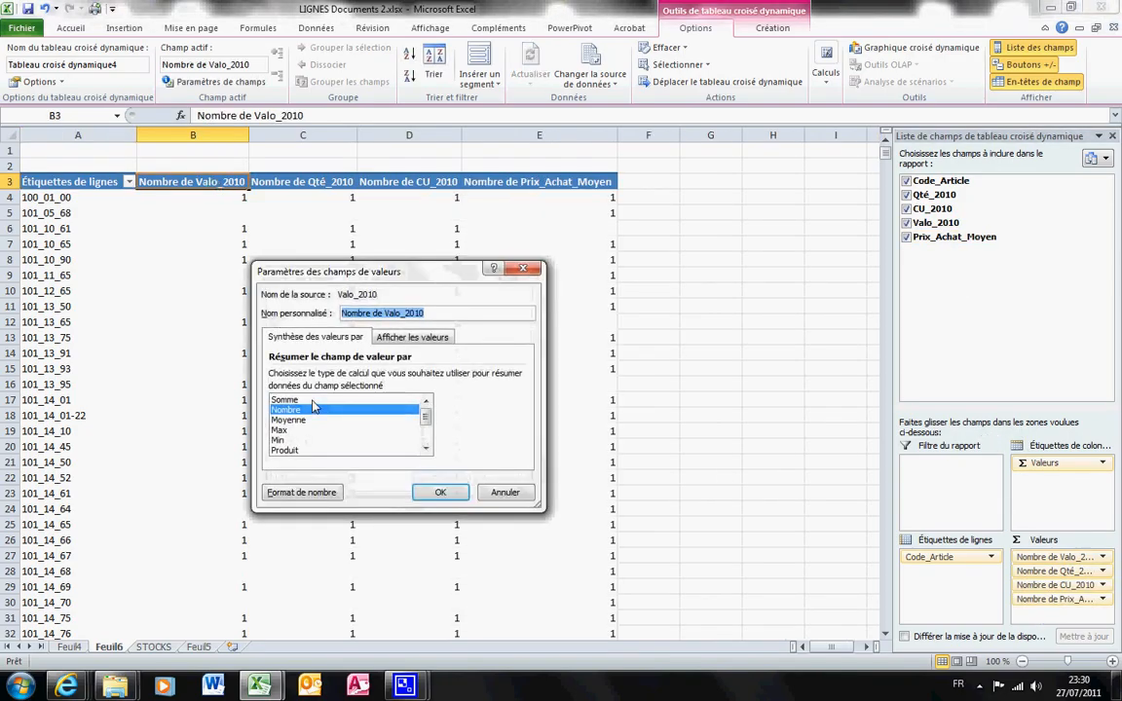
{"action": "double_click", "coordinate": [311, 400]}
{"action": "double_click", "coordinate": [299, 181]}
{"action": "left_click", "coordinate": [340, 401]}
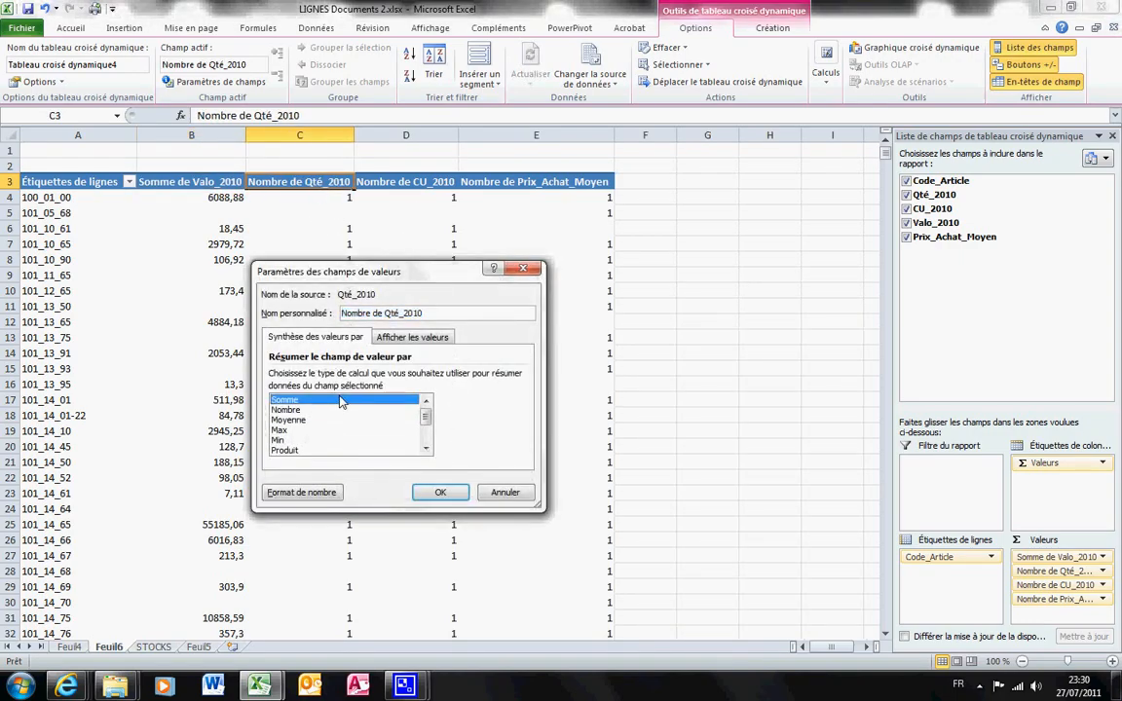
{"action": "double_click", "coordinate": [341, 400]}
{"action": "double_click", "coordinate": [402, 182]}
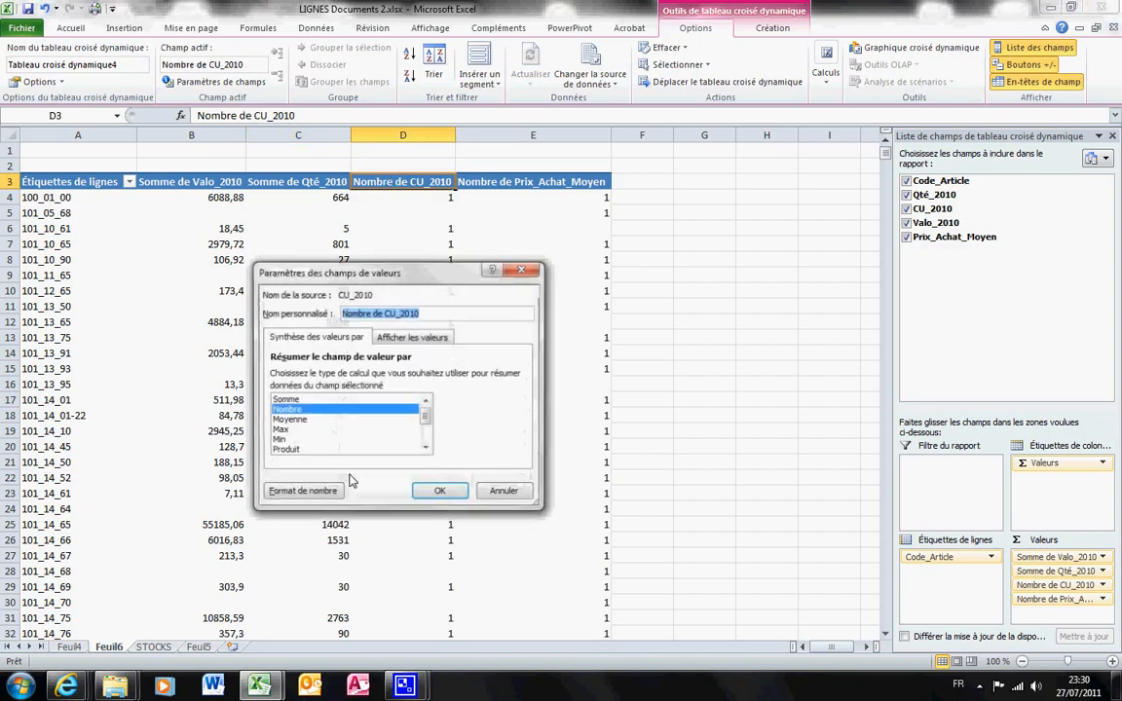
{"action": "double_click", "coordinate": [313, 400]}
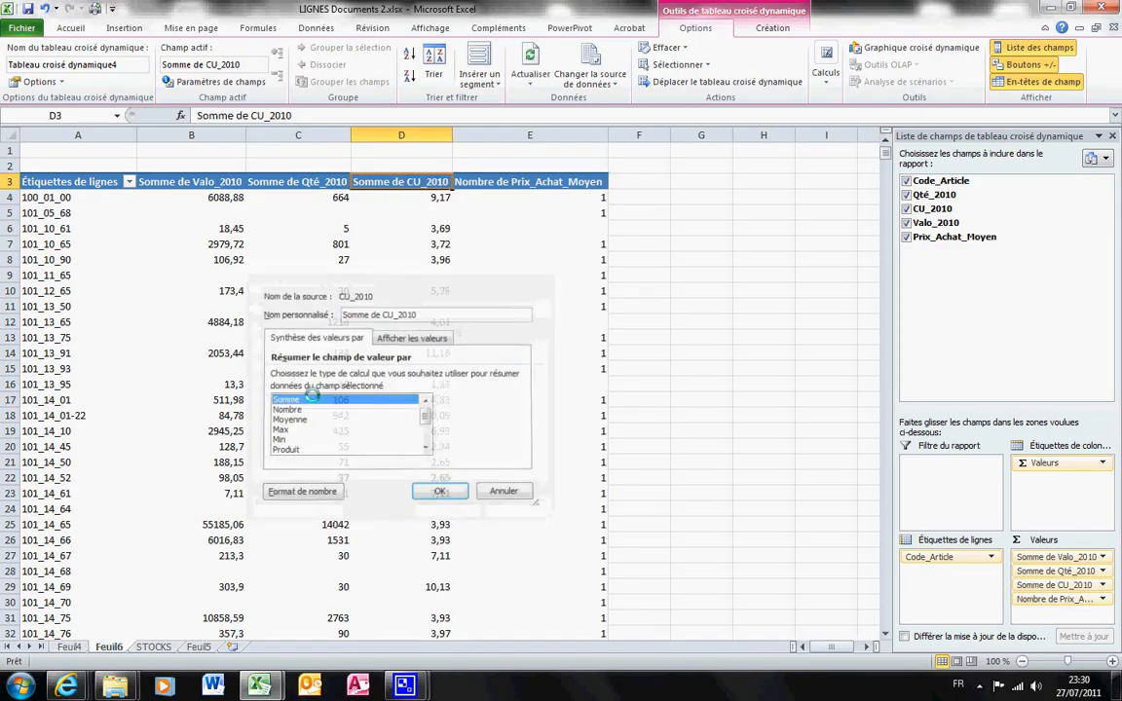
{"action": "double_click", "coordinate": [523, 181]}
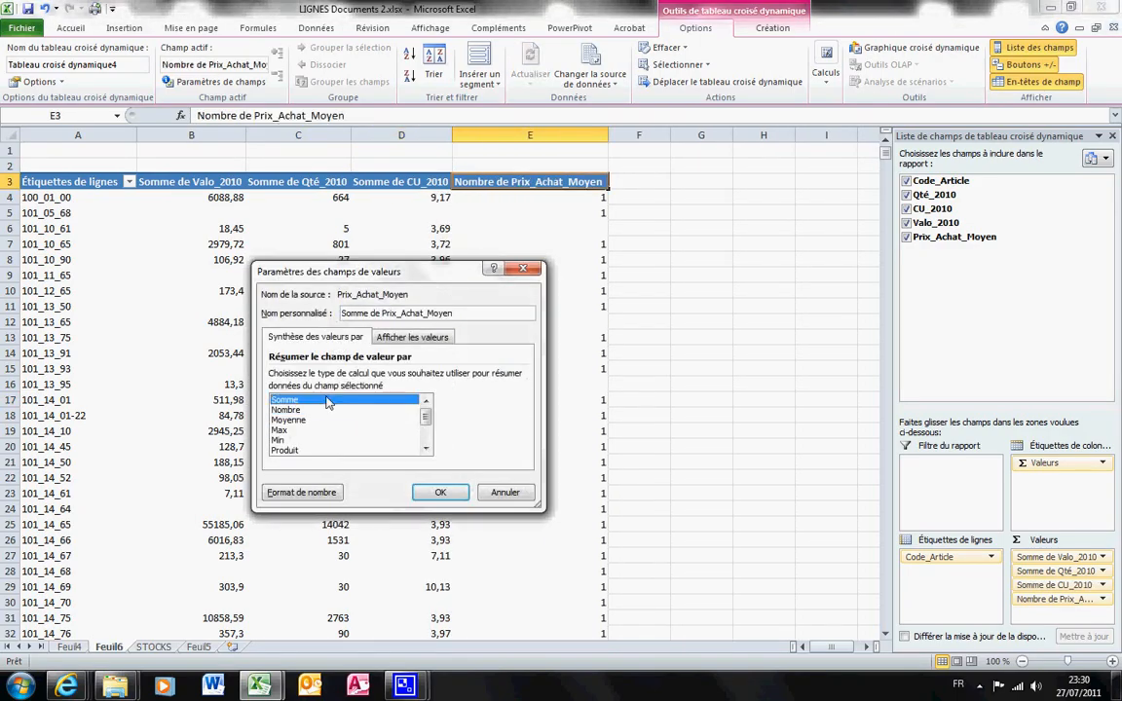
{"action": "double_click", "coordinate": [324, 396]}
{"action": "left_click", "coordinate": [210, 197]}
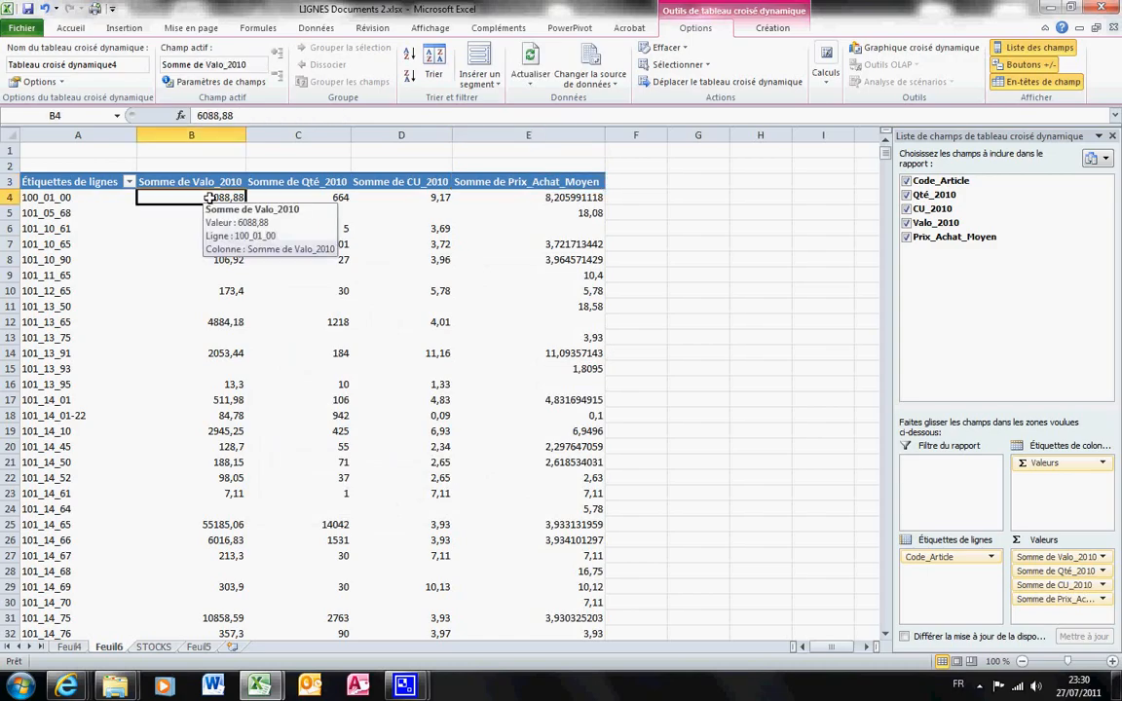
{"action": "key", "text": "shift+Right"}
{"action": "key", "text": "shift+Right"}
{"action": "key", "text": "shift+Right"}
{"action": "key", "text": "shift+Down"}
{"action": "key", "text": "shift+Down"}
{"action": "key", "text": "shift+Down"}
{"action": "key", "text": "shift+Down"}
{"action": "key", "text": "shift+Down"}
{"action": "key", "text": "shift+Down"}
{"action": "key", "text": "shift+Down"}
{"action": "key", "text": "shift+Down"}
{"action": "key", "text": "shift+Down"}
{"action": "key", "text": "shift+Down"}
{"action": "key", "text": "shift+Down"}
{"action": "key", "text": "shift+Down"}
{"action": "key", "text": "shift+Down"}
{"action": "key", "text": "shift+Down"}
{"action": "key", "text": "shift+Down"}
{"action": "key", "text": "shift+Down"}
{"action": "key", "text": "shift+Down"}
{"action": "key", "text": "shift+Down"}
{"action": "key", "text": "shift+Down"}
{"action": "key", "text": "shift+Down"}
{"action": "key", "text": "shift+Down"}
{"action": "key", "text": "shift+Down"}
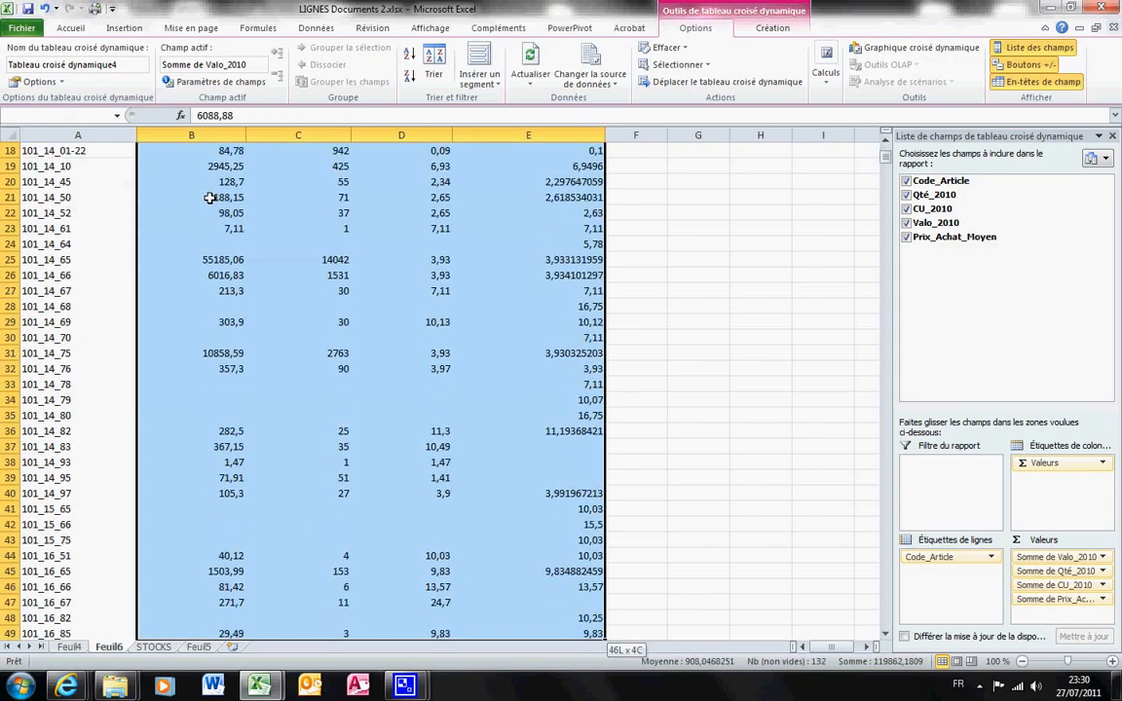
{"action": "left_click_drag", "start_coordinate": [886, 161], "coordinate": [906, 633]}
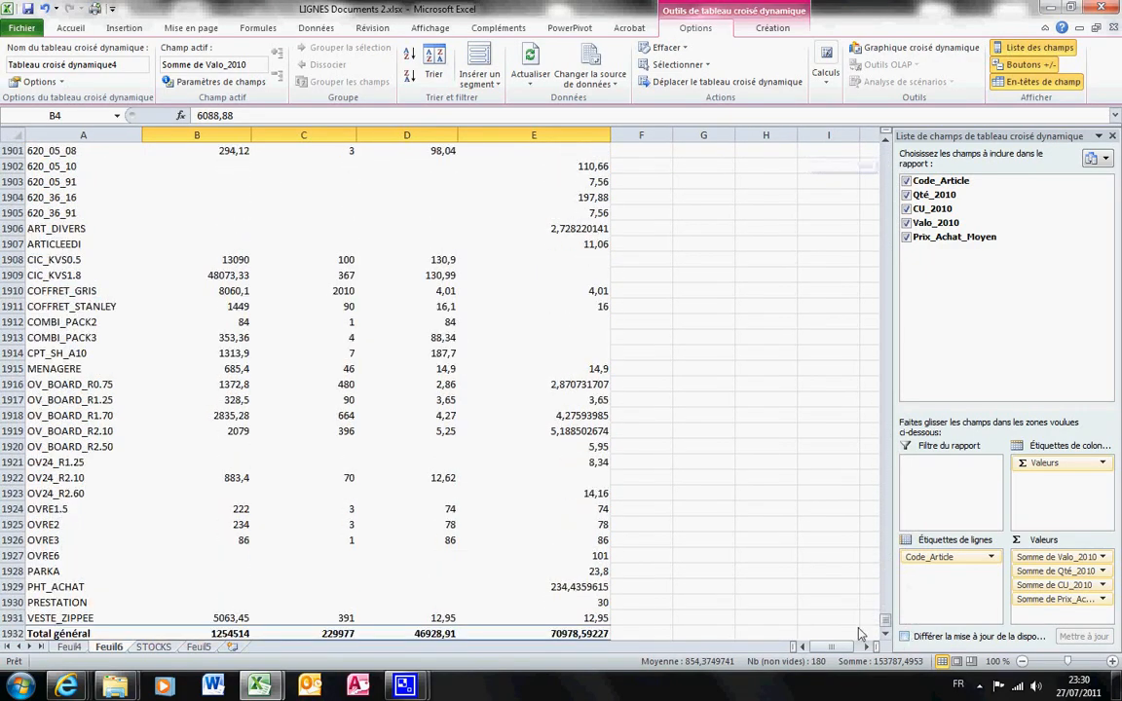
{"action": "left_click", "coordinate": [585, 634]}
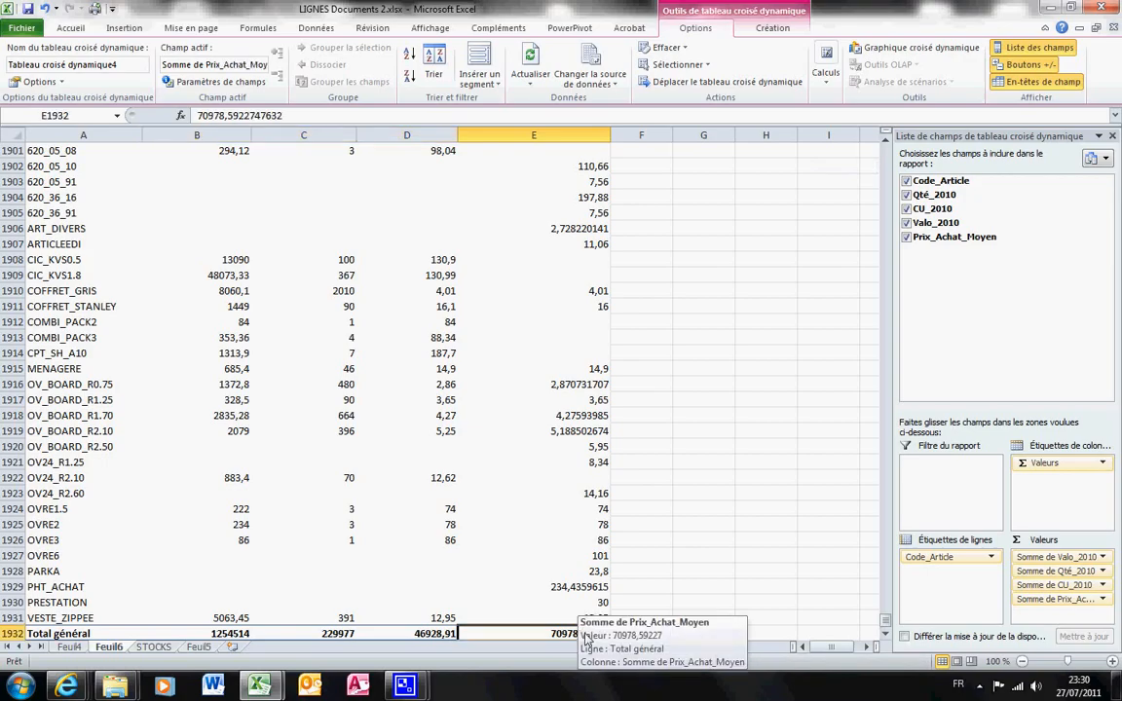
{"action": "key", "text": "shift+Left"}
{"action": "key", "text": "shift+Left"}
{"action": "key", "text": "shift+Left"}
{"action": "key", "text": "shift+Up"}
{"action": "key", "text": "shift+Up"}
{"action": "key", "text": "shift+Up"}
{"action": "key", "text": "shift+Up"}
{"action": "key", "text": "shift+Up"}
{"action": "key", "text": "shift+Up"}
{"action": "key", "text": "shift+Up"}
{"action": "key", "text": "shift+Up"}
{"action": "key", "text": "shift+Up"}
{"action": "key", "text": "shift+Up"}
{"action": "key", "text": "shift+Up"}
{"action": "key", "text": "shift+Up"}
{"action": "key", "text": "shift+Up"}
{"action": "key", "text": "shift+Up"}
{"action": "key", "text": "shift+Up"}
{"action": "key", "text": "shift+Up"}
{"action": "key", "text": "shift+Up"}
{"action": "key", "text": "shift+Up"}
{"action": "key", "text": "shift+Up"}
{"action": "key", "text": "shift+Up"}
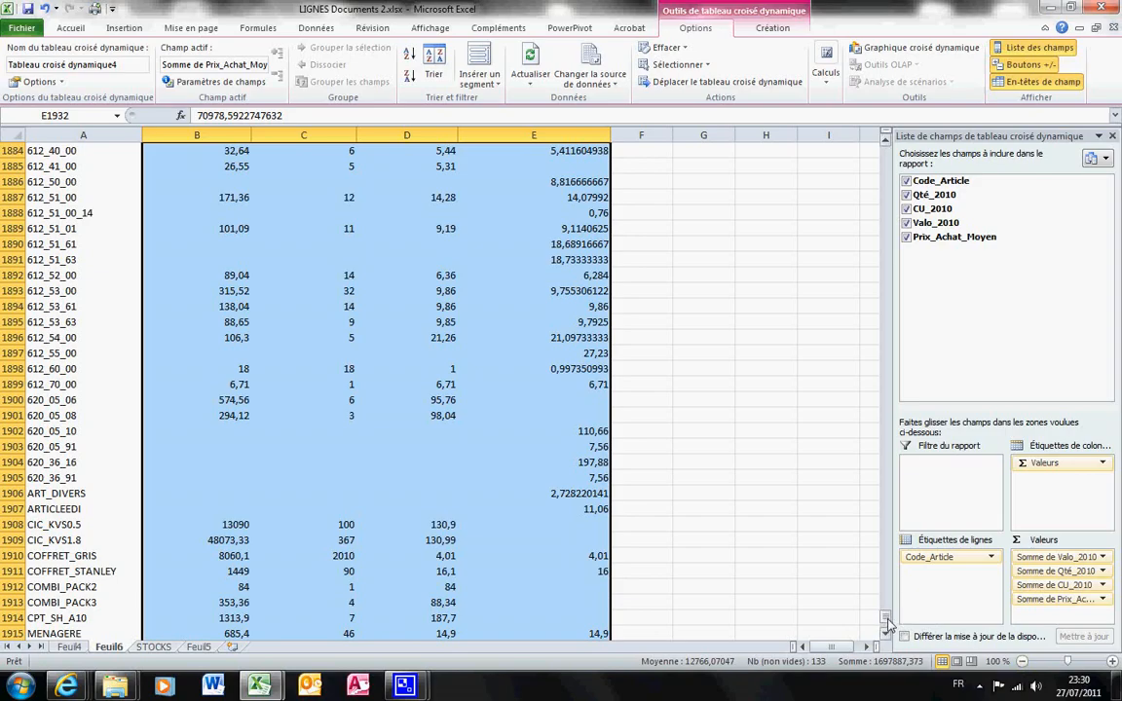
{"action": "left_click_drag", "start_coordinate": [887, 616], "coordinate": [887, 156]}
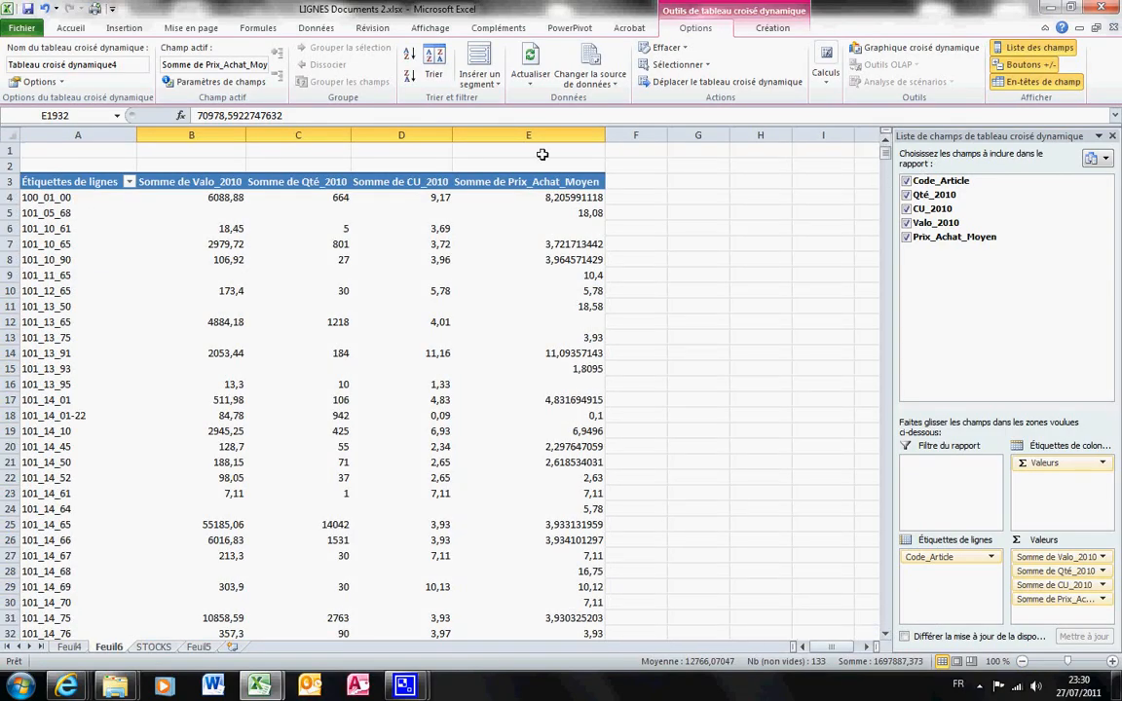
Format the pivot values in B4:E1932 as numbers with thousands separators and two decimals
{"action": "left_click", "coordinate": [223, 198]}
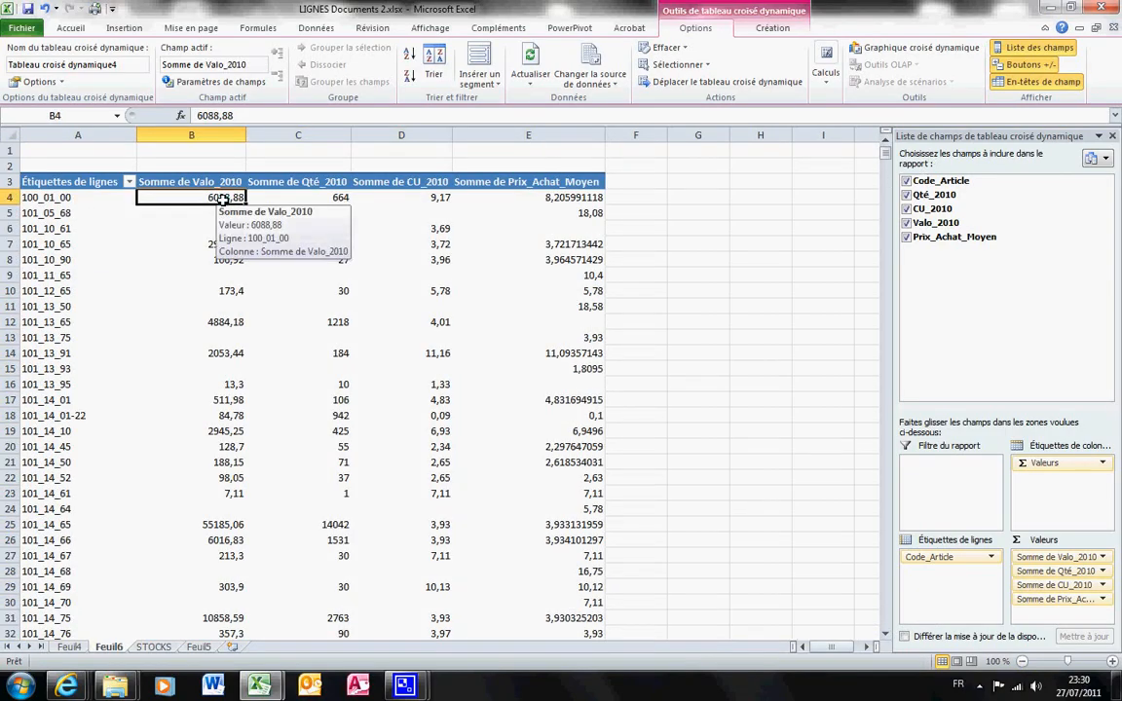
{"action": "key", "text": "Left"}
{"action": "key", "text": "Right"}
{"action": "key", "text": "shift+Right"}
{"action": "key", "text": "shift+Right"}
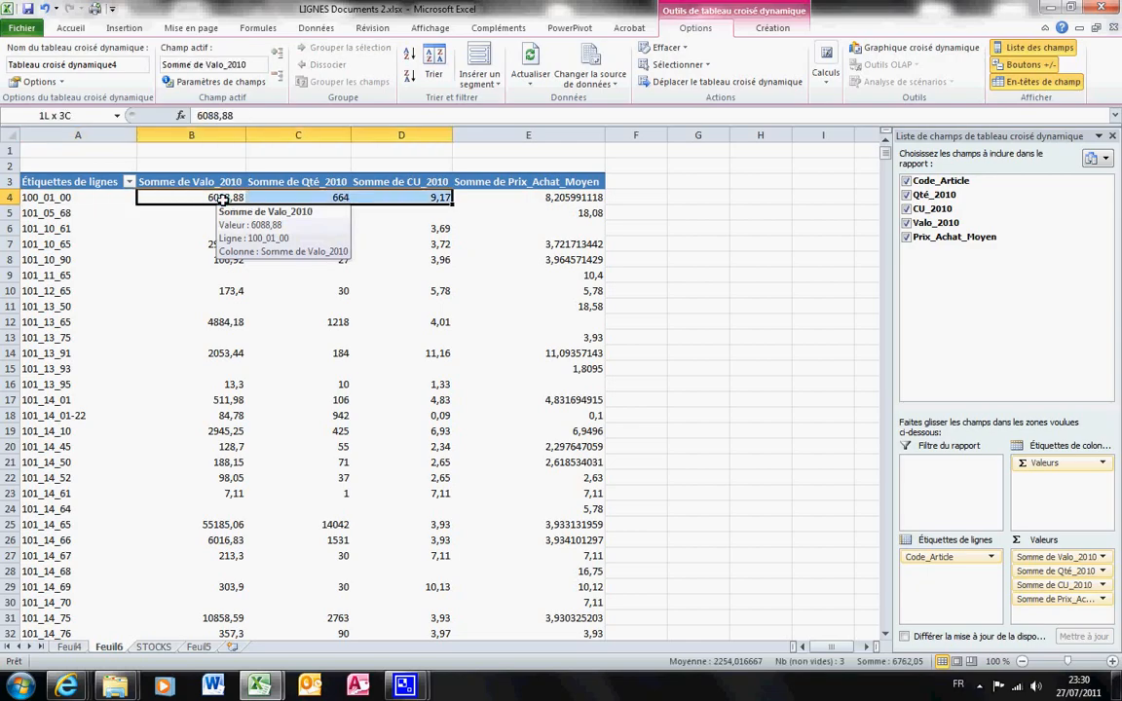
{"action": "key", "text": "shift+Right"}
{"action": "left_click_drag", "start_coordinate": [886, 156], "coordinate": [812, 590]}
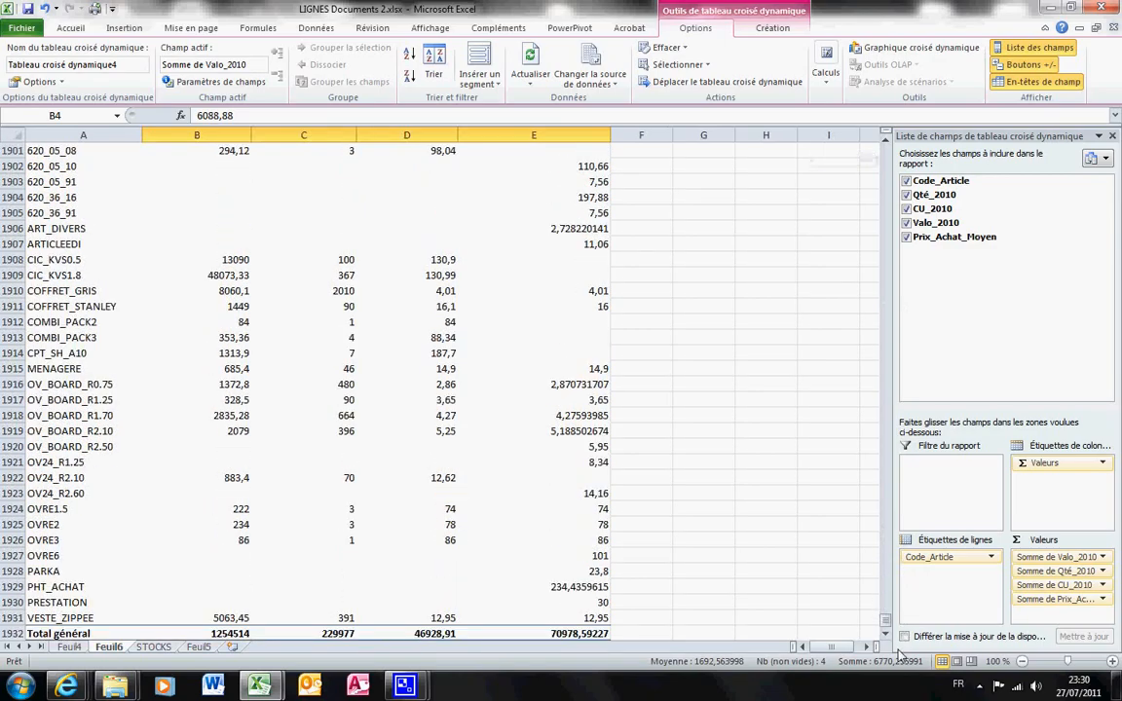
{"action": "left_click", "coordinate": [585, 634], "text": "shift"}
{"action": "key", "text": "ctrl+shift+1"}
{"action": "key", "text": "Up"}
{"action": "key", "text": "Up"}
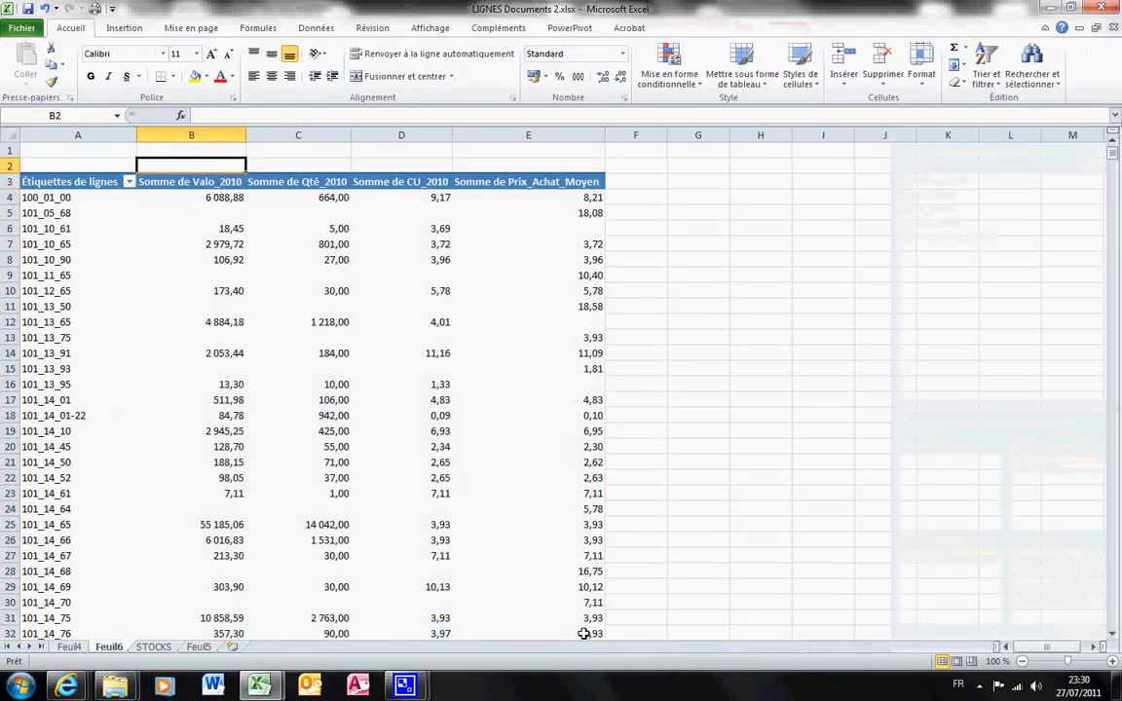
{"action": "key", "text": "Up"}
{"action": "key", "text": "Left"}
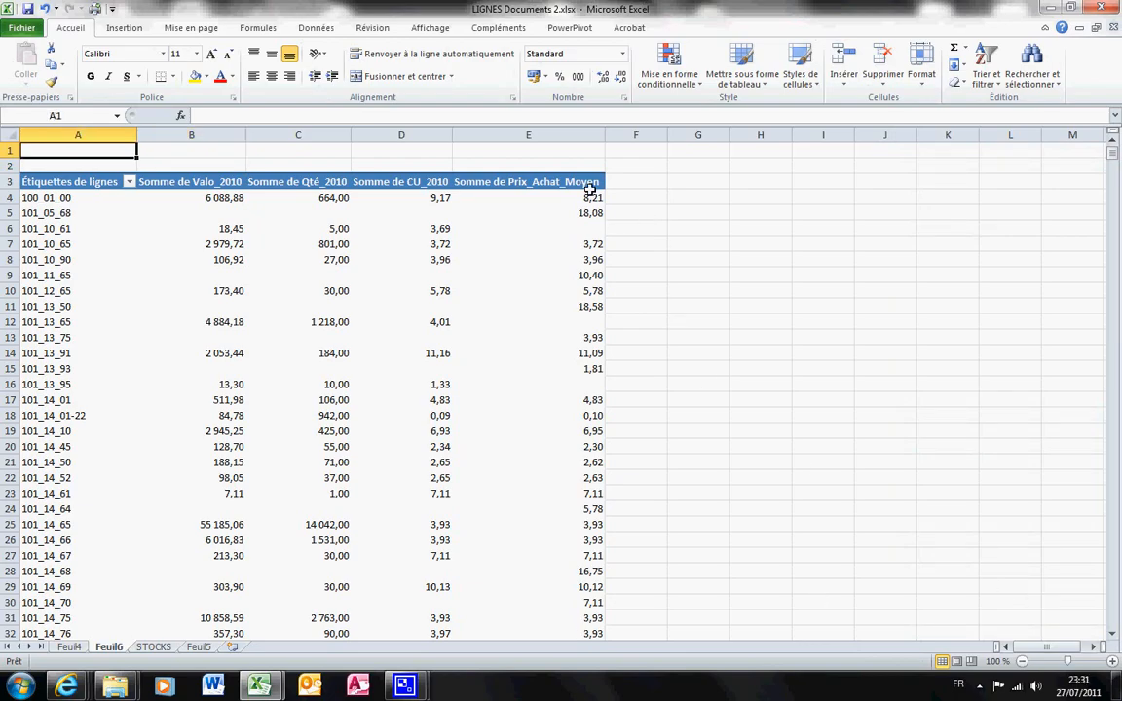
Insert a calculated field named DIFFERENCE in the pivot table with the formula =CU_2010-Prix_Achat_Moyen
{"action": "left_click", "coordinate": [589, 196]}
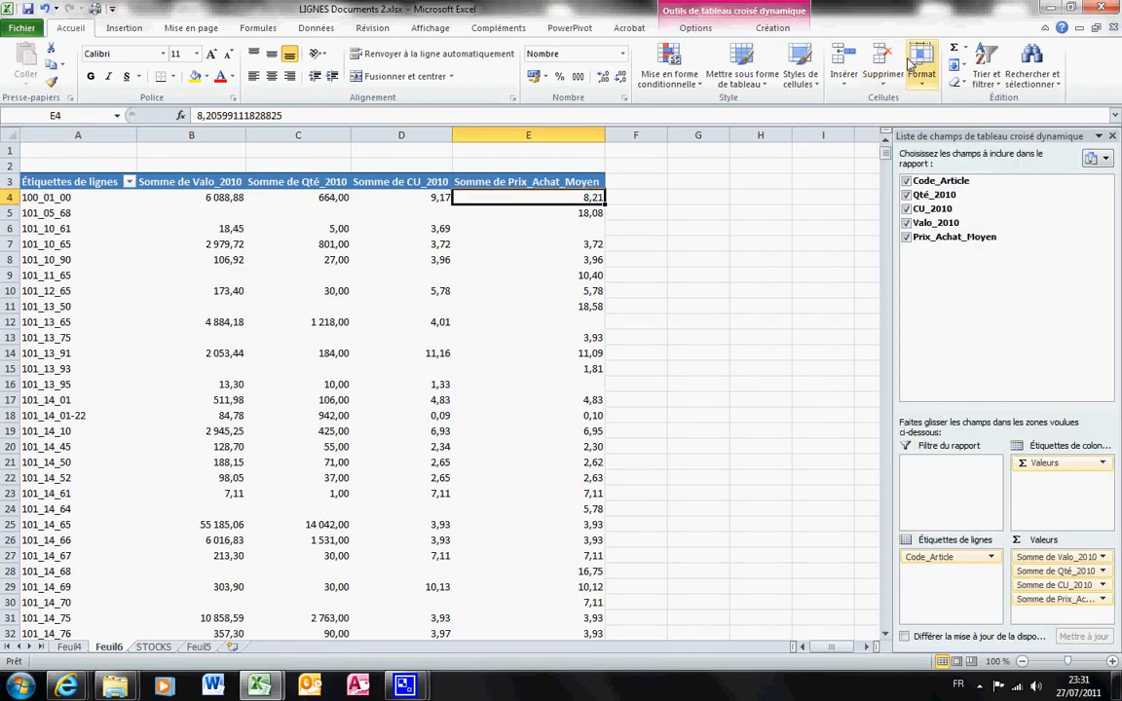
{"action": "left_click", "coordinate": [685, 30]}
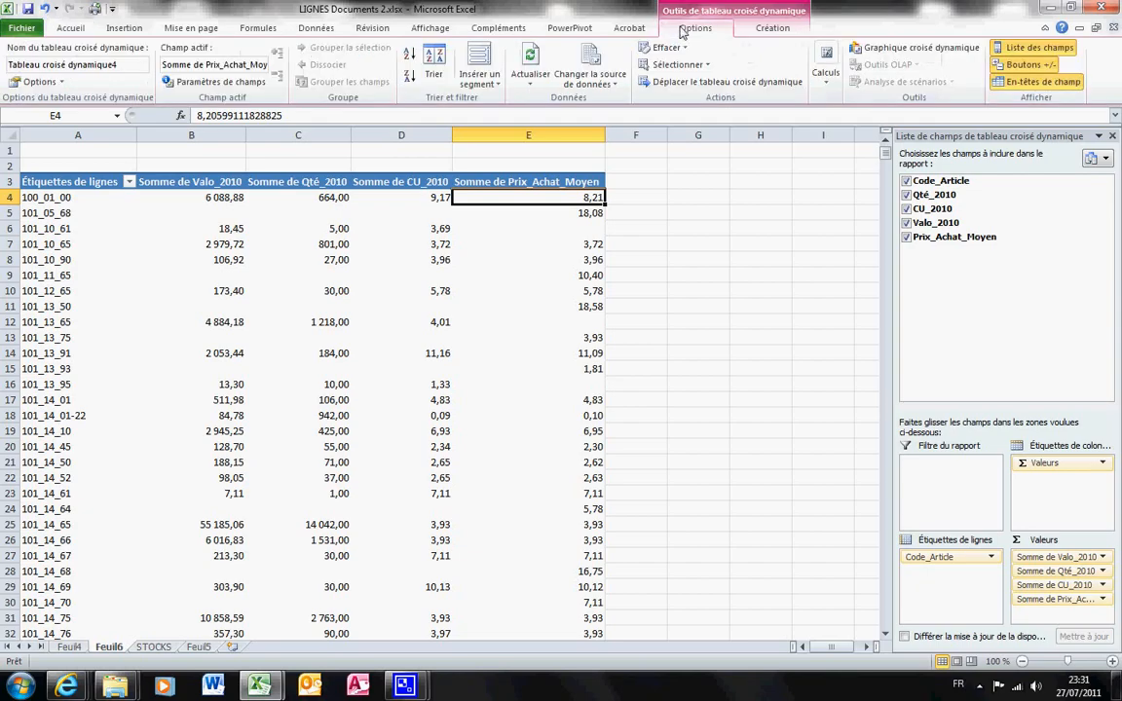
{"action": "left_click", "coordinate": [823, 76]}
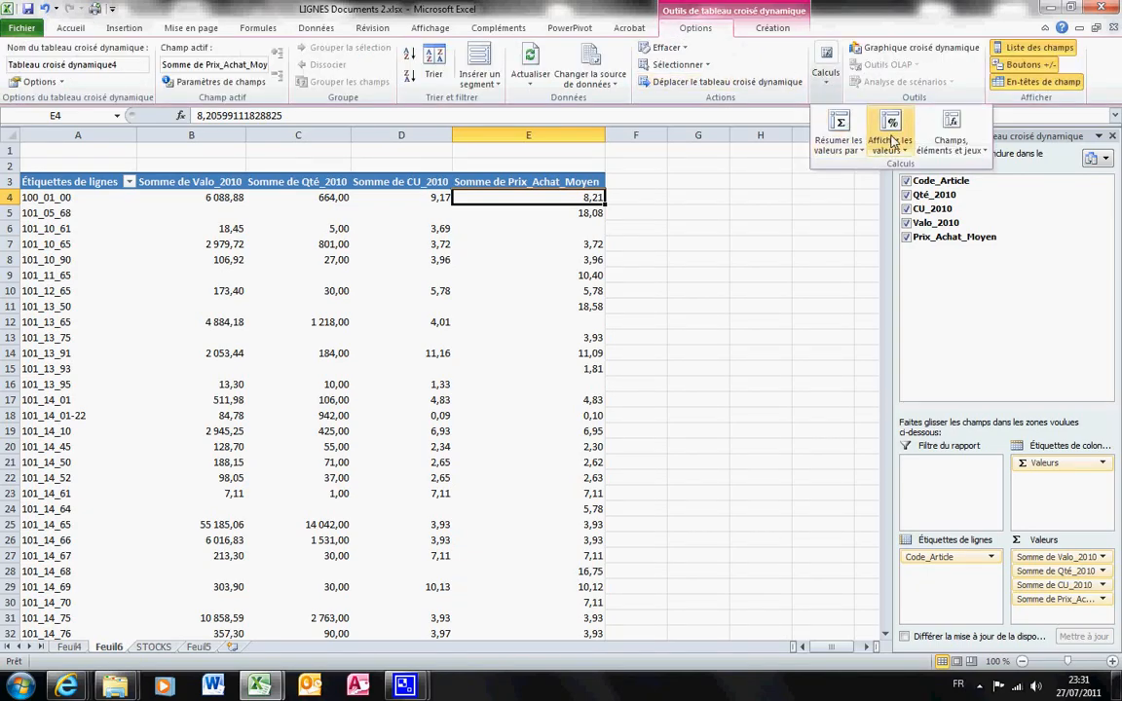
{"action": "left_click", "coordinate": [948, 142]}
{"action": "left_click", "coordinate": [949, 168]}
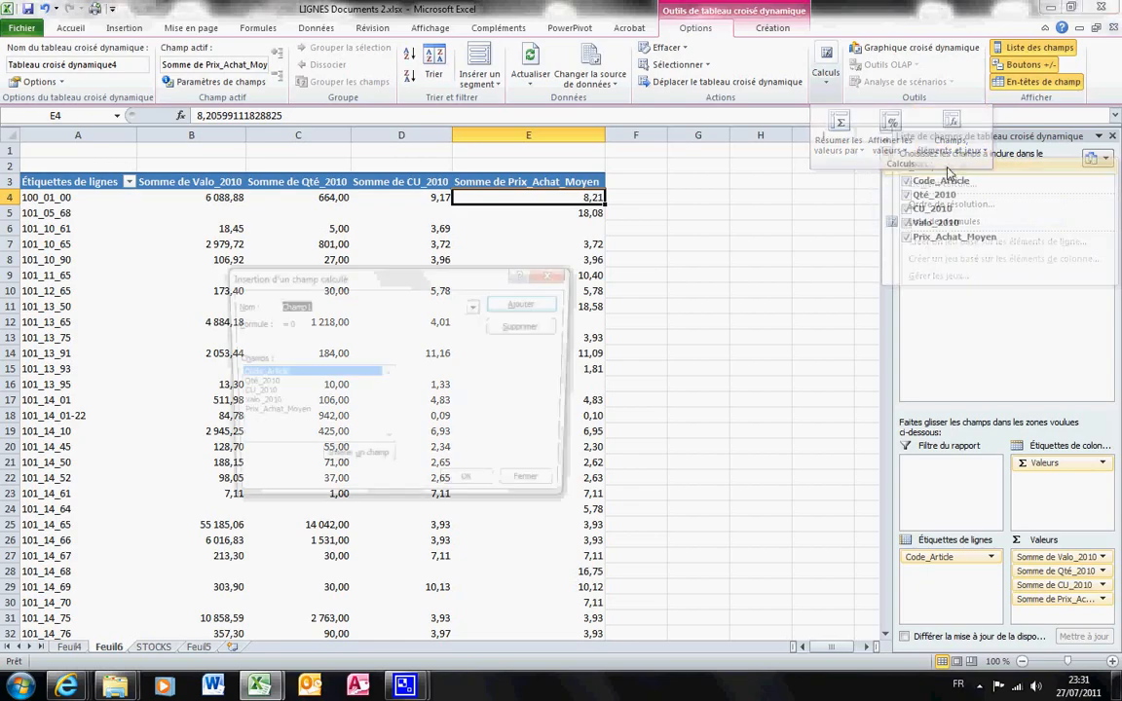
{"action": "double_click", "coordinate": [251, 394]}
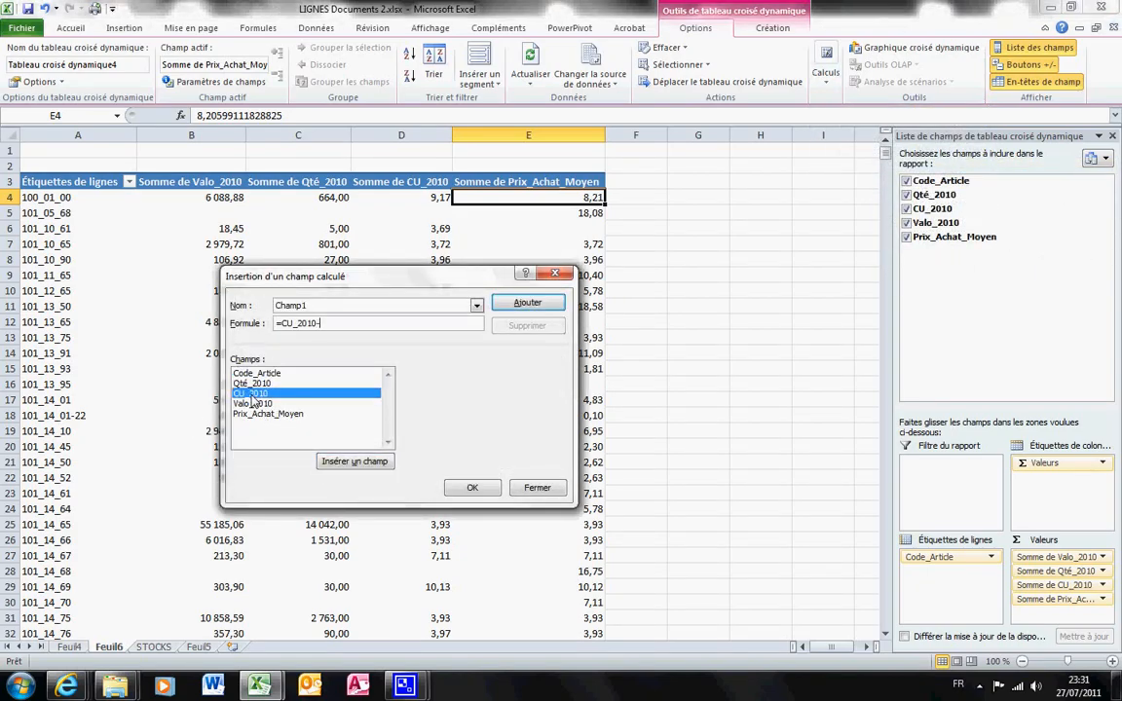
{"action": "double_click", "coordinate": [261, 414]}
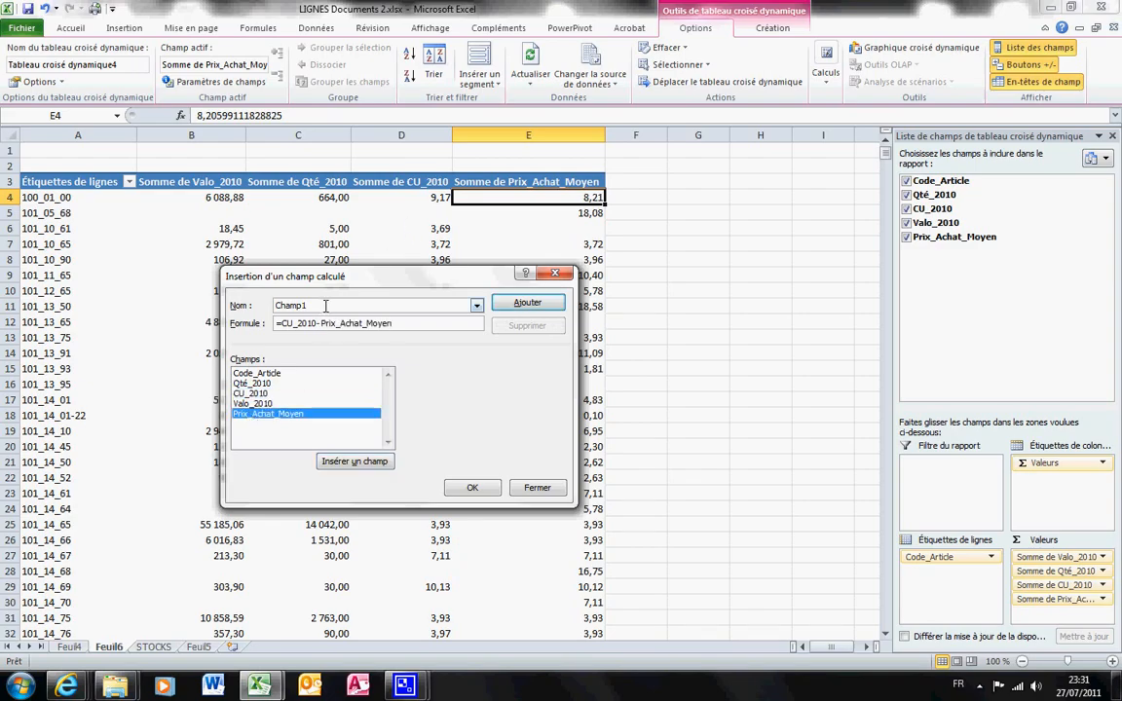
{"action": "key", "text": "BackSpace"}
{"action": "key", "text": "BackSpace"}
{"action": "key", "text": "BackSpace"}
{"action": "key", "text": "BackSpace"}
{"action": "key", "text": "BackSpace"}
{"action": "type", "text": "D"}
{"action": "left_click", "coordinate": [473, 488]}
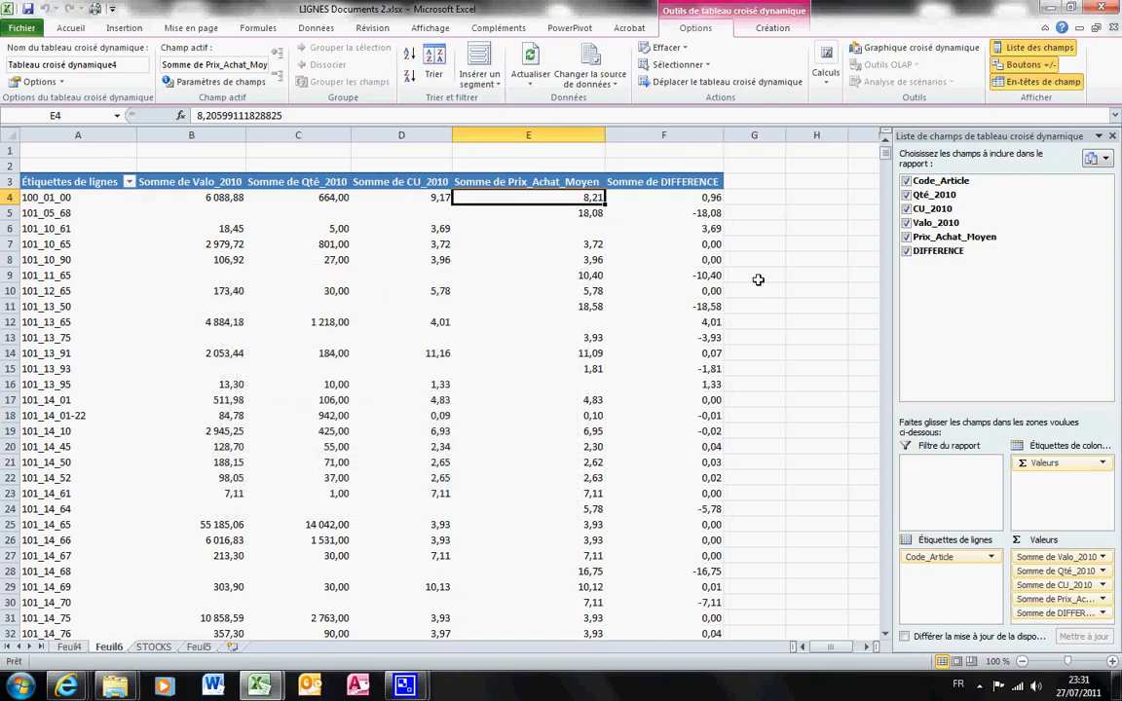
Review the DIFFERENCE values and add column filters to the pivot table headers, starting from empty cell G3
{"action": "left_click", "coordinate": [710, 198]}
{"action": "key", "text": "ctrl+shift+Down"}
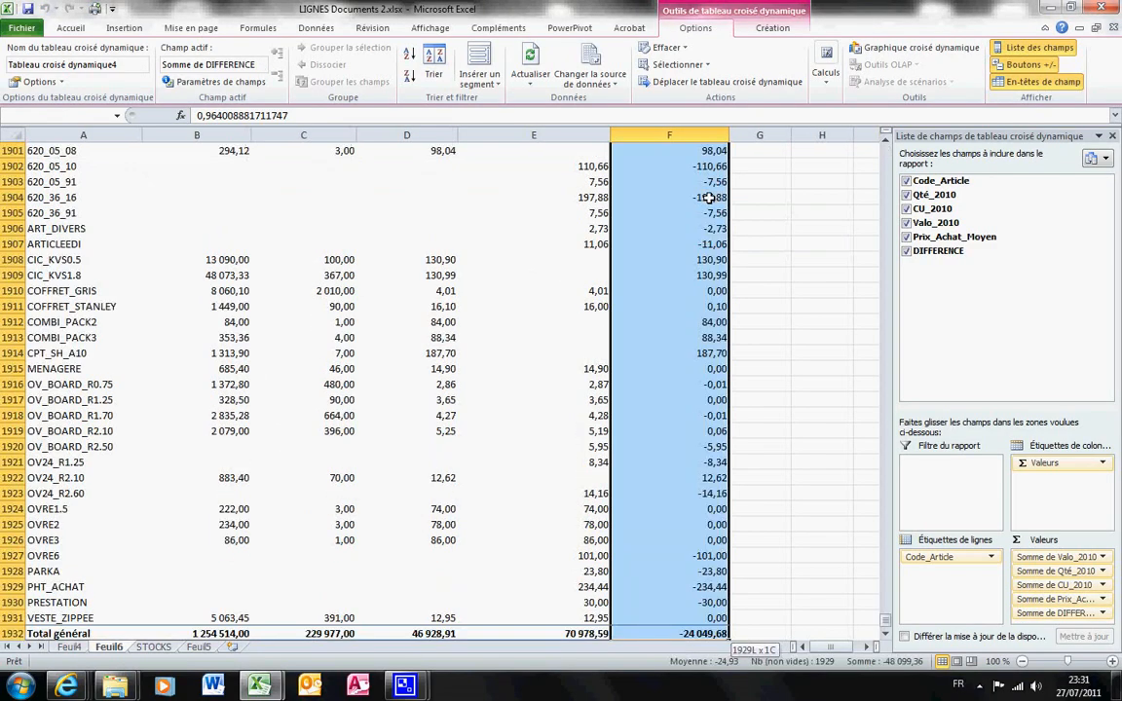
{"action": "key", "text": "ctrl+Up"}
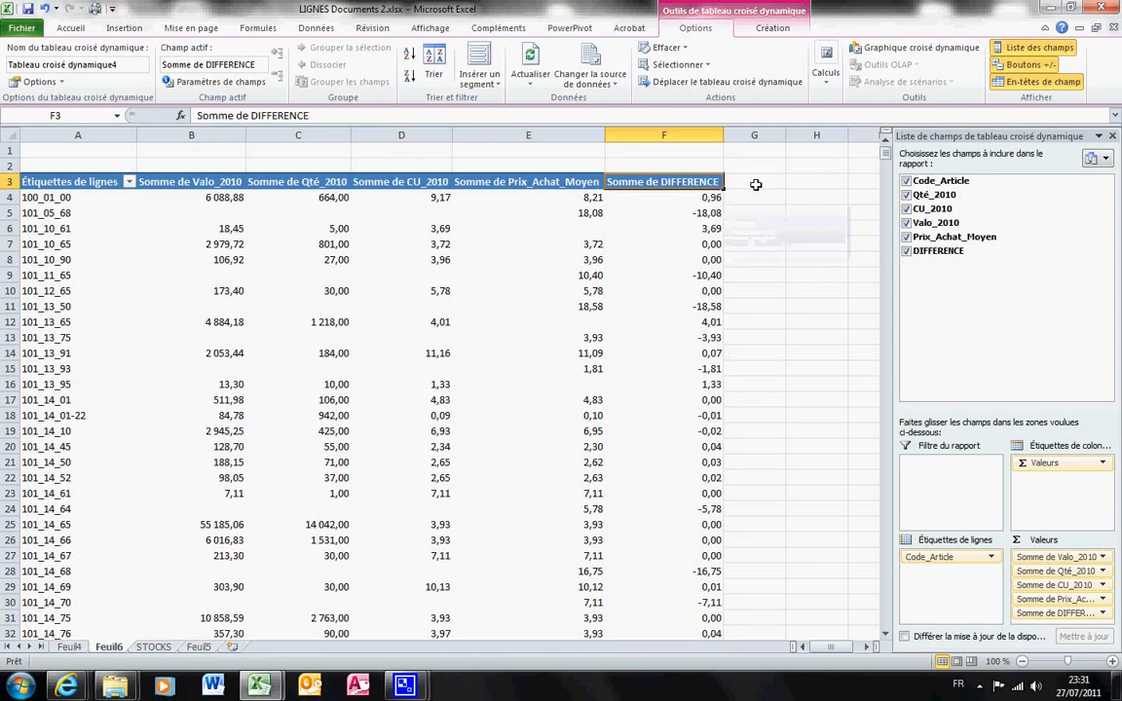
{"action": "left_click", "coordinate": [745, 182]}
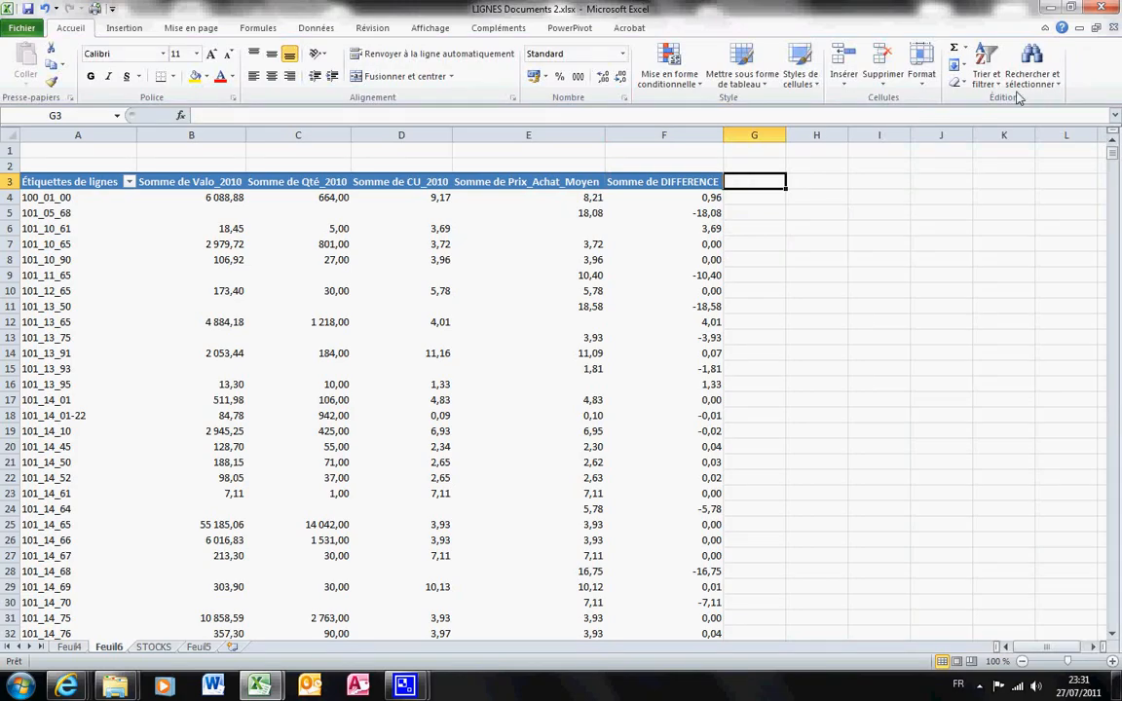
{"action": "left_click", "coordinate": [961, 66]}
{"action": "left_click", "coordinate": [987, 63]}
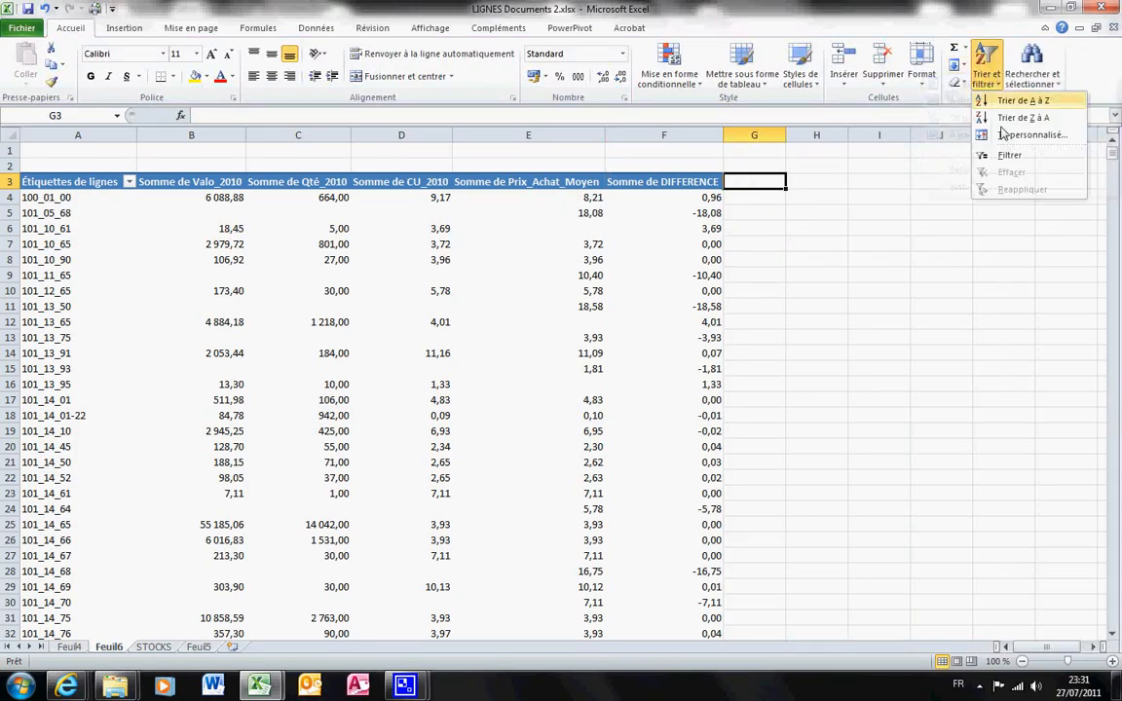
{"action": "left_click", "coordinate": [1001, 154]}
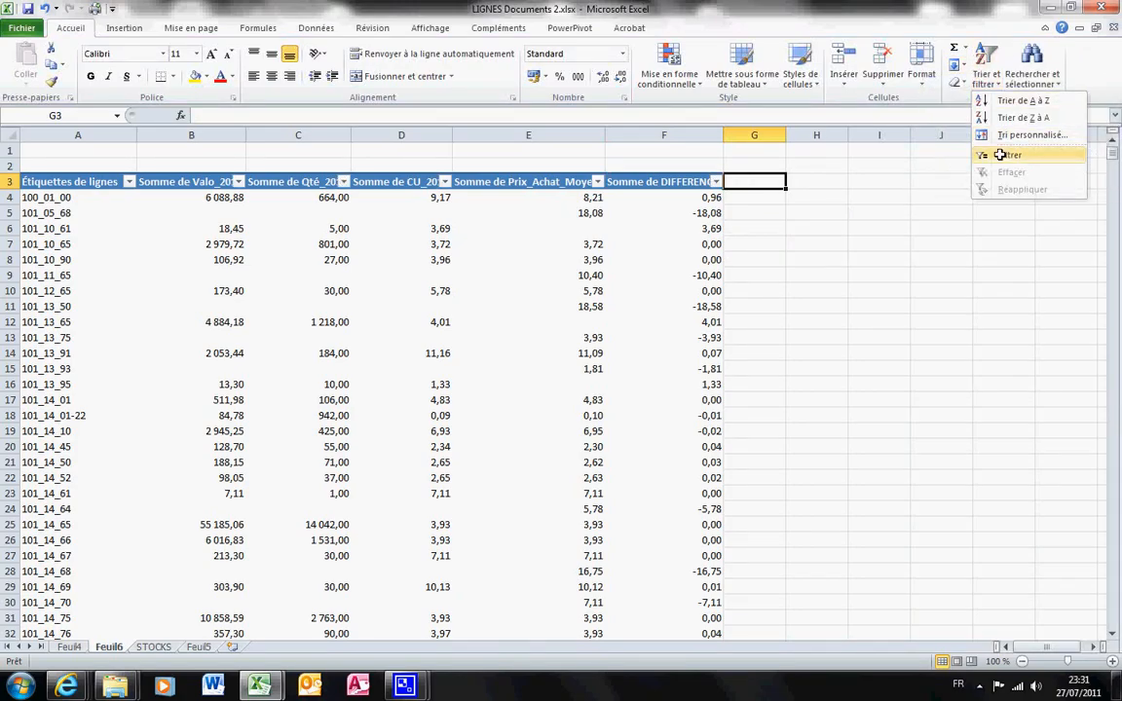
Sort the pivot table by Somme de DIFFERENCE from largest to smallest
{"action": "left_click", "coordinate": [716, 181]}
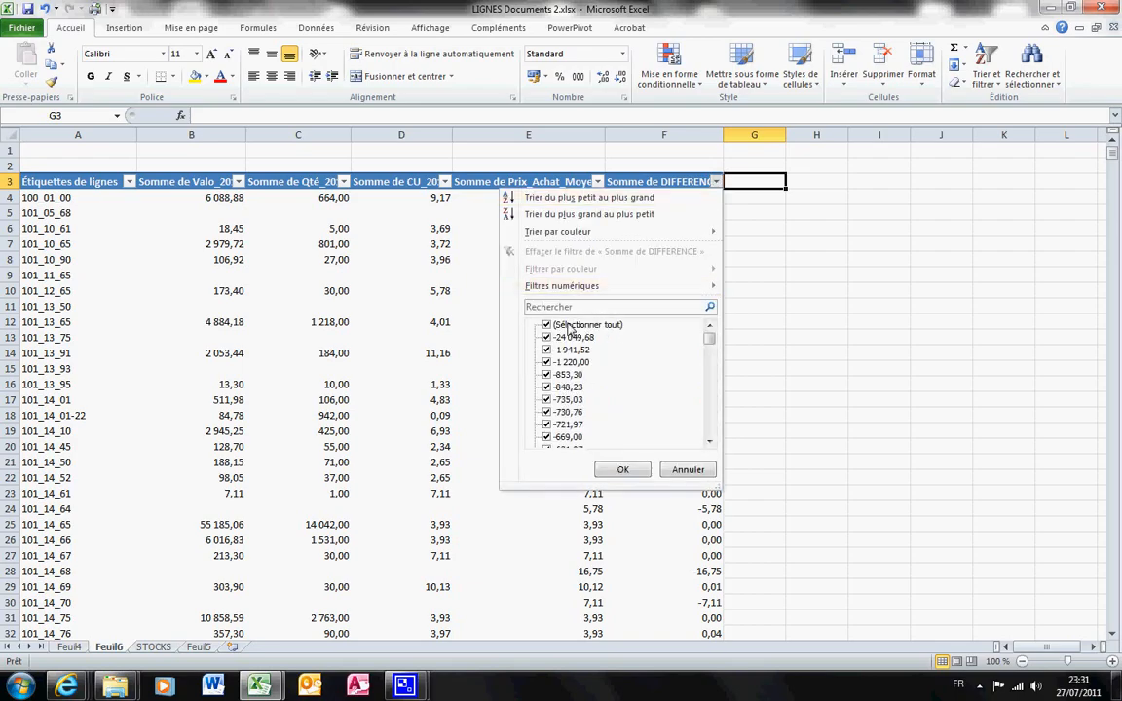
{"action": "left_click", "coordinate": [817, 228]}
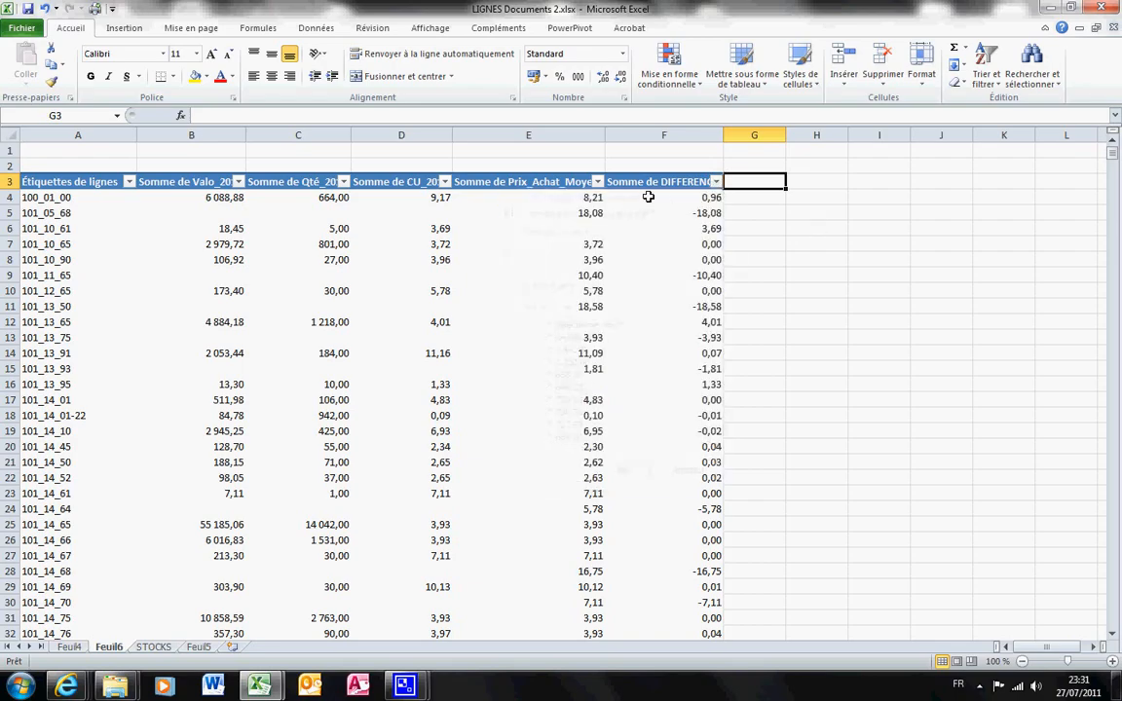
{"action": "left_click", "coordinate": [716, 181]}
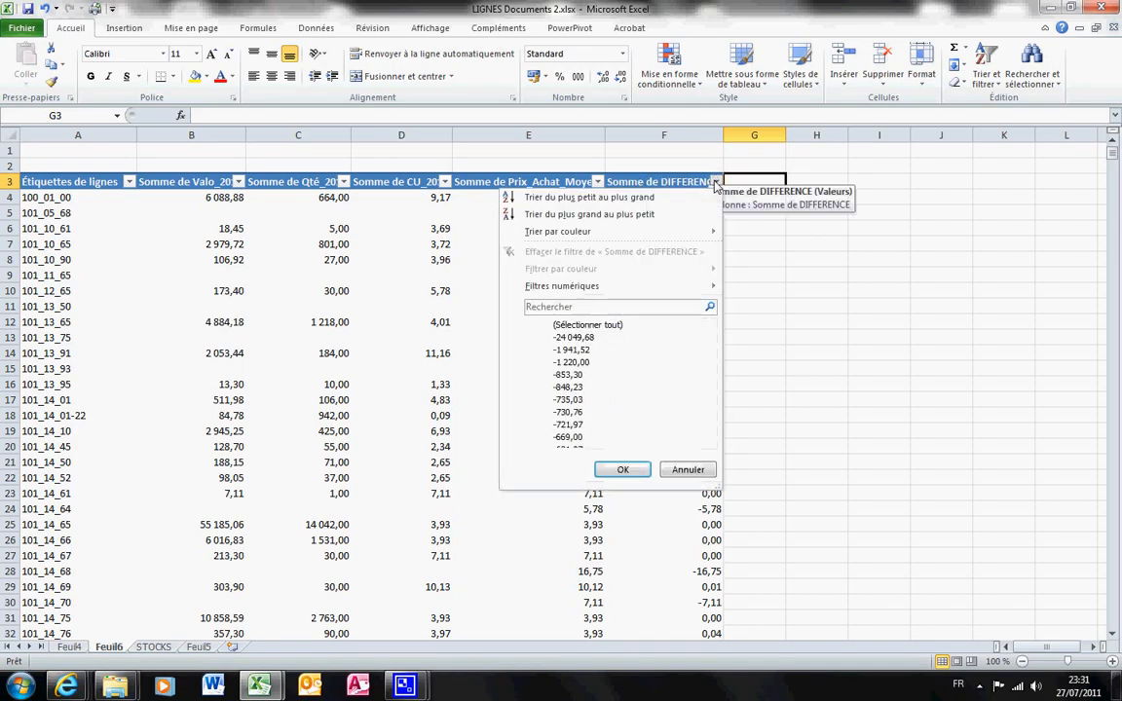
{"action": "left_click", "coordinate": [575, 215]}
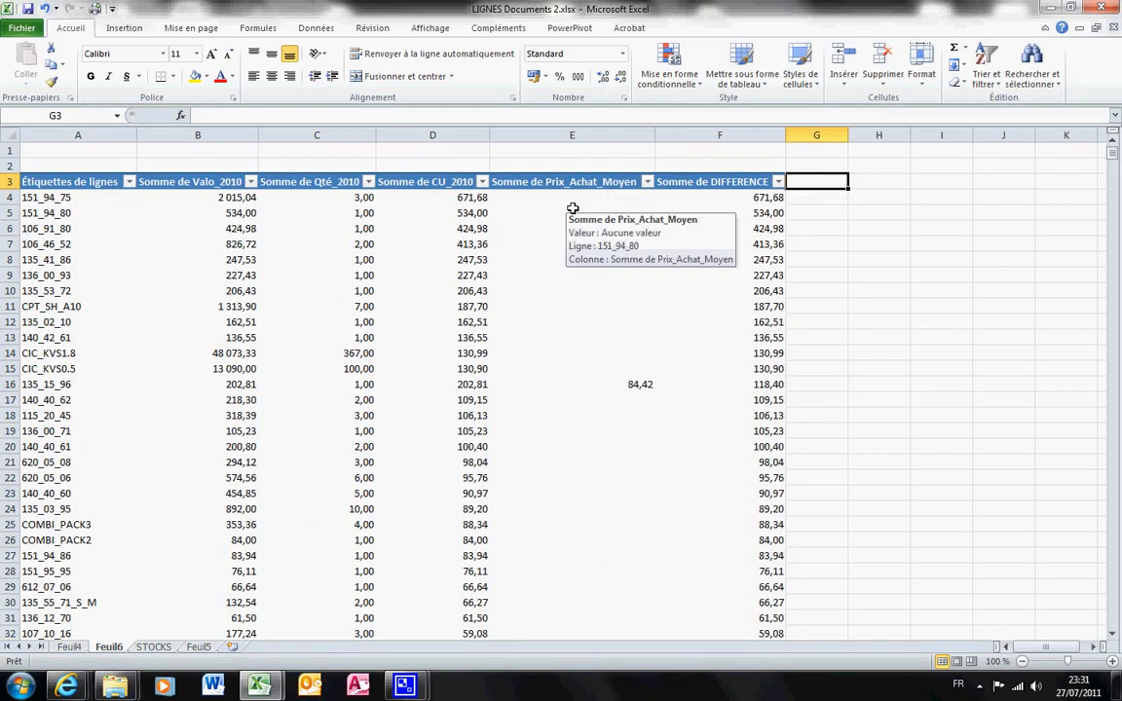
Filter the Somme de Prix_Achat_Moyen column to exclude the blank (Vides) entries
{"action": "left_click", "coordinate": [647, 181]}
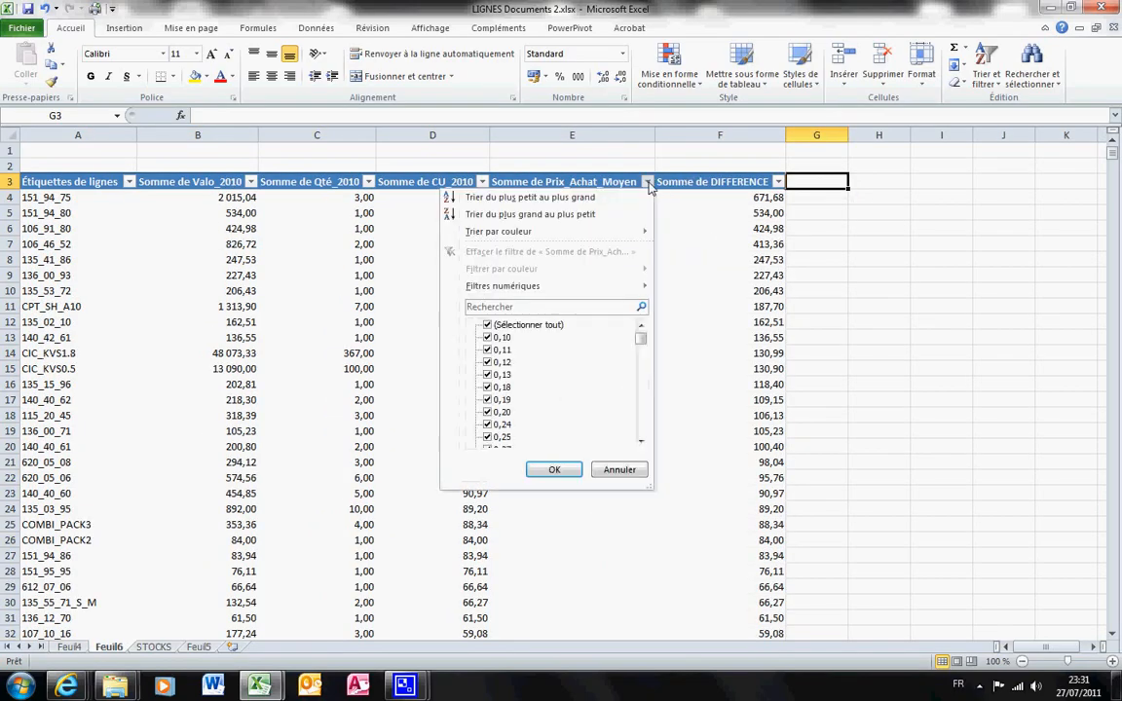
{"action": "left_click_drag", "start_coordinate": [638, 343], "coordinate": [640, 429]}
{"action": "left_click", "coordinate": [502, 439]}
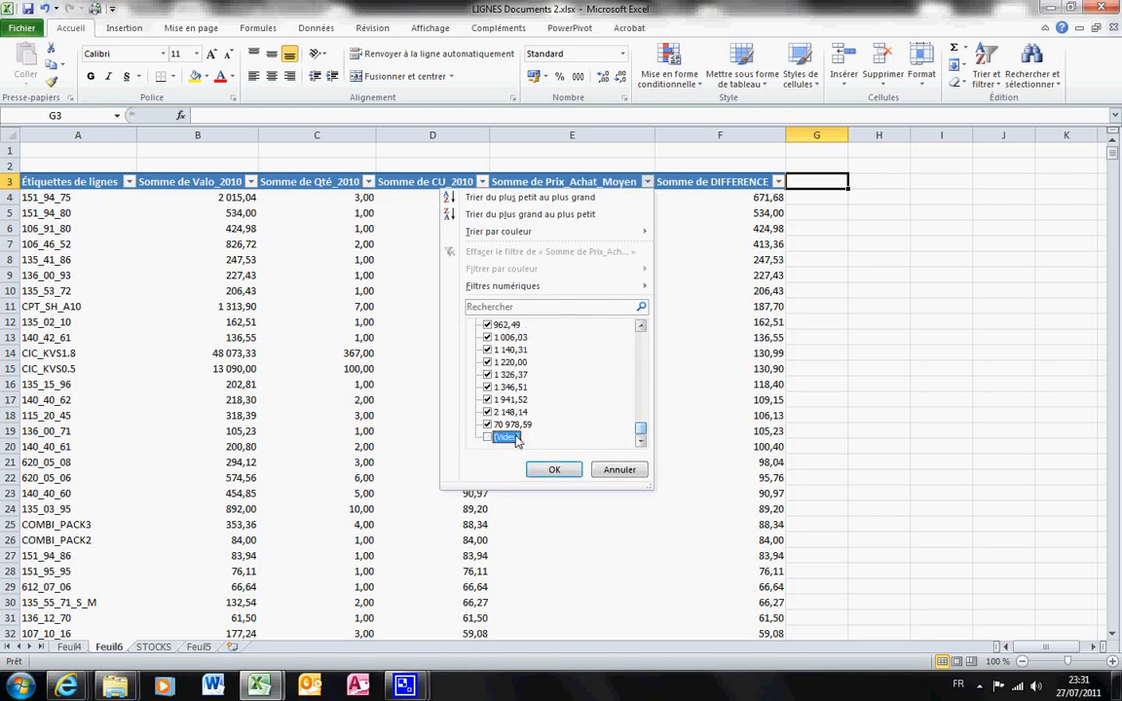
{"action": "left_click", "coordinate": [553, 470]}
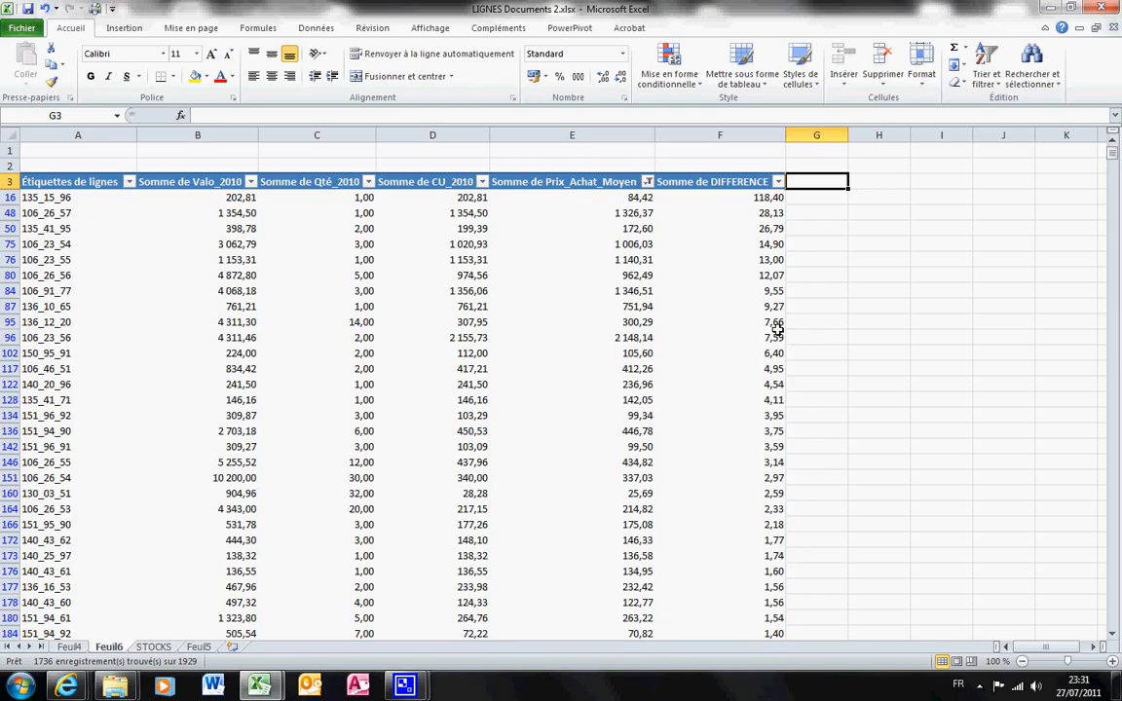
Compare the DIFFERENCE, CU_2010 and Prix_Achat_Moyen values of article 135_15_96
{"action": "mouse_move", "coordinate": [778, 329]}
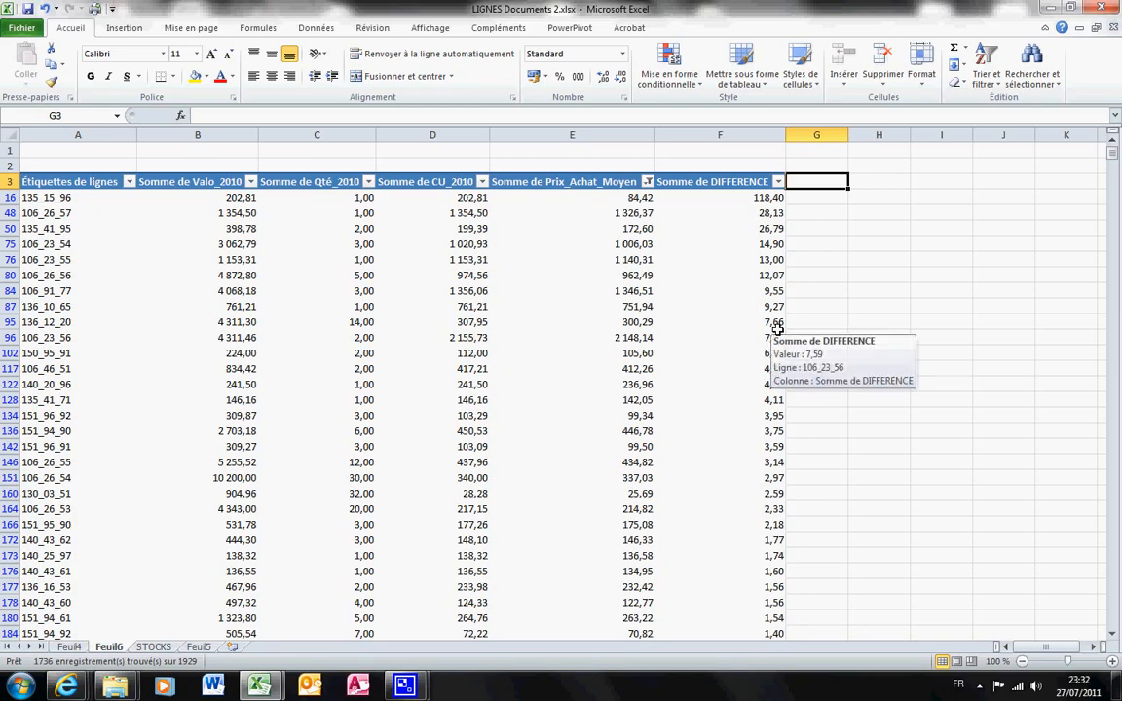
{"action": "left_click", "coordinate": [772, 199]}
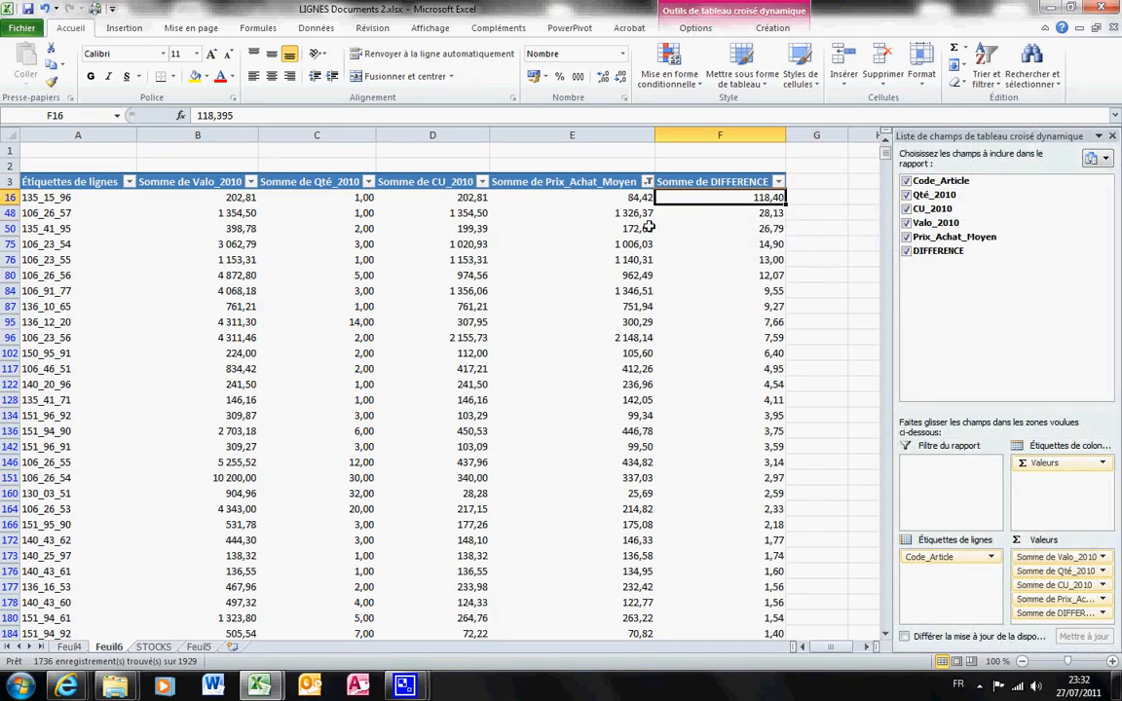
{"action": "left_click", "coordinate": [428, 197]}
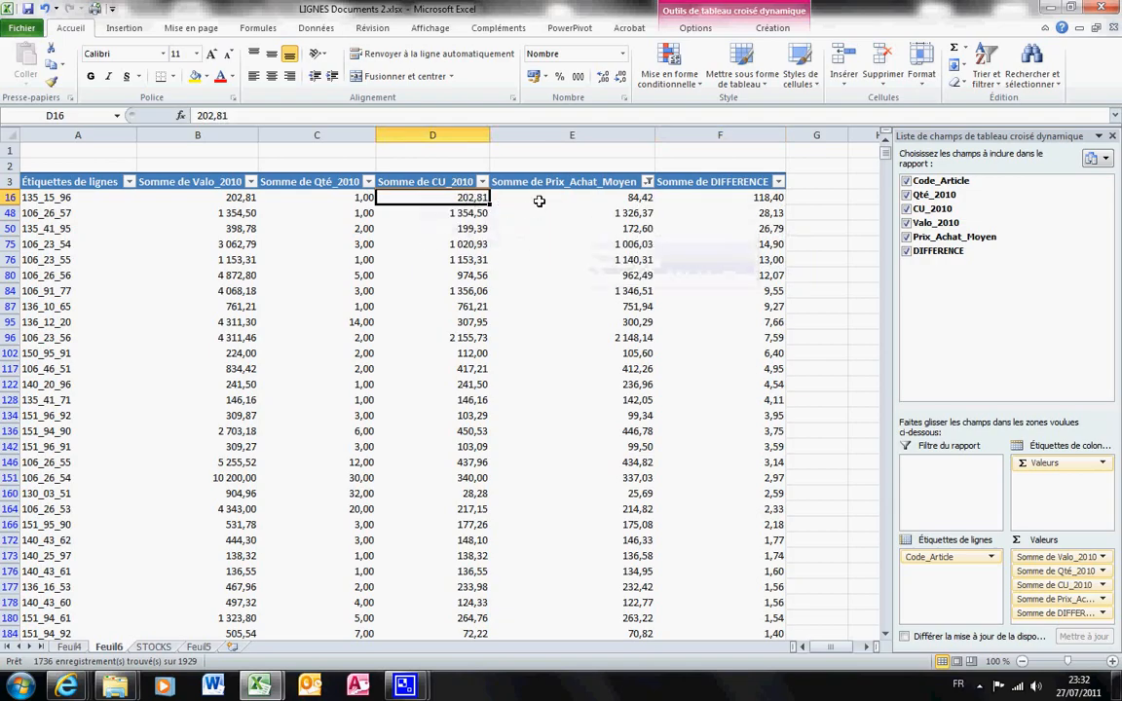
{"action": "left_click", "coordinate": [641, 197]}
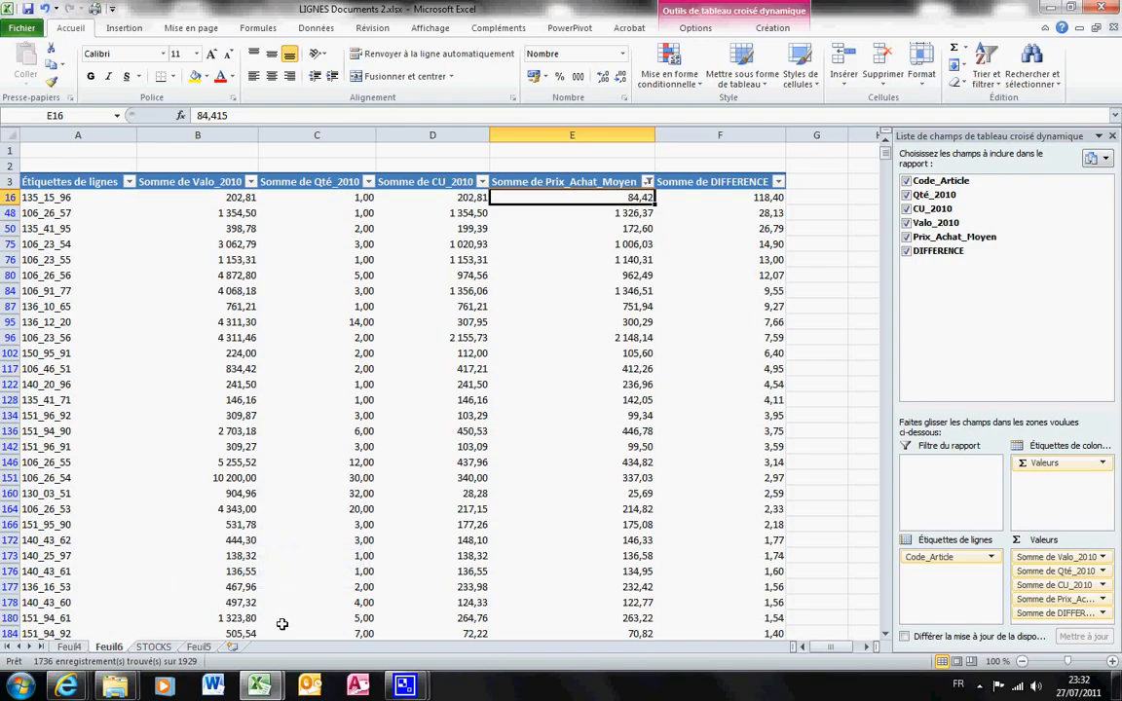
Copy the article code in A16, switch to the PowerPivot window and filter AR_Ref in dbo_F_DOCLIGNE to equal 135_15_96
{"action": "left_click", "coordinate": [81, 198]}
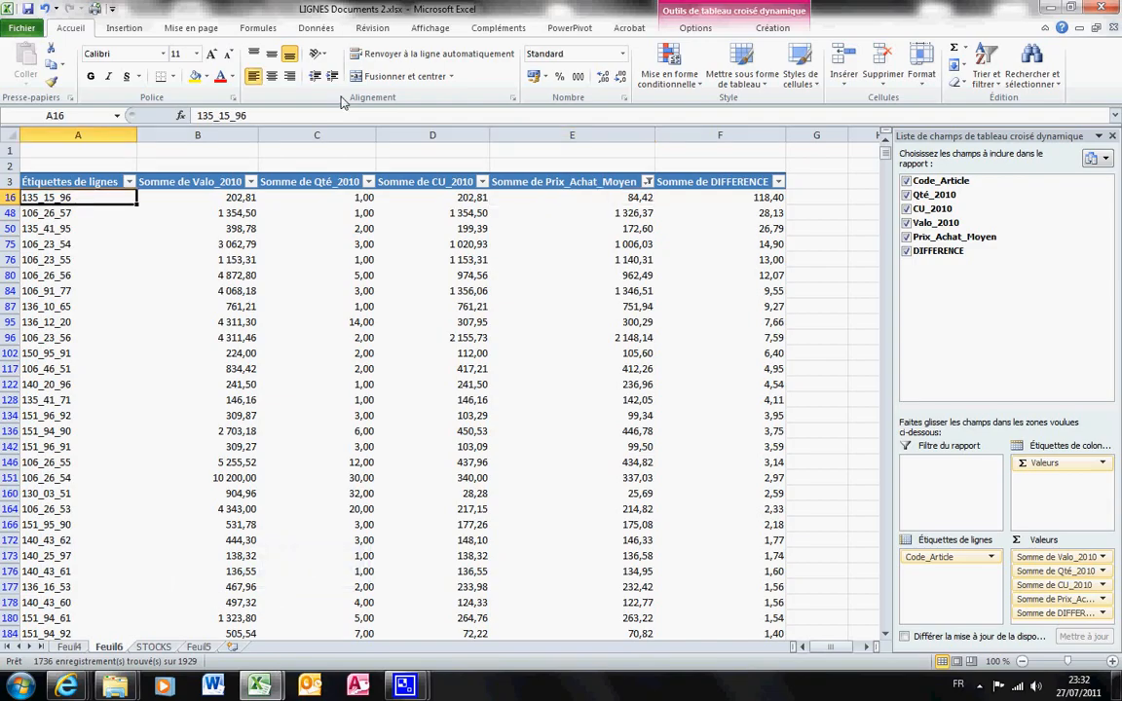
{"action": "key", "text": "Down"}
{"action": "key", "text": "Up"}
{"action": "mouse_move", "coordinate": [259, 686]}
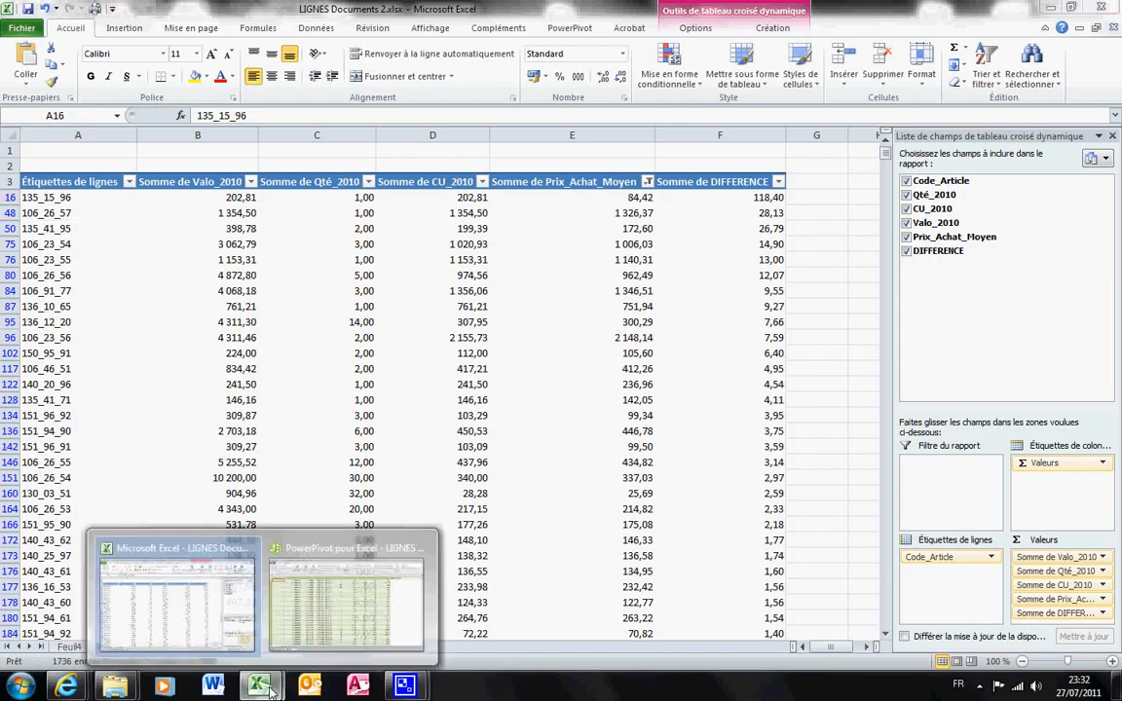
{"action": "left_click", "coordinate": [306, 596]}
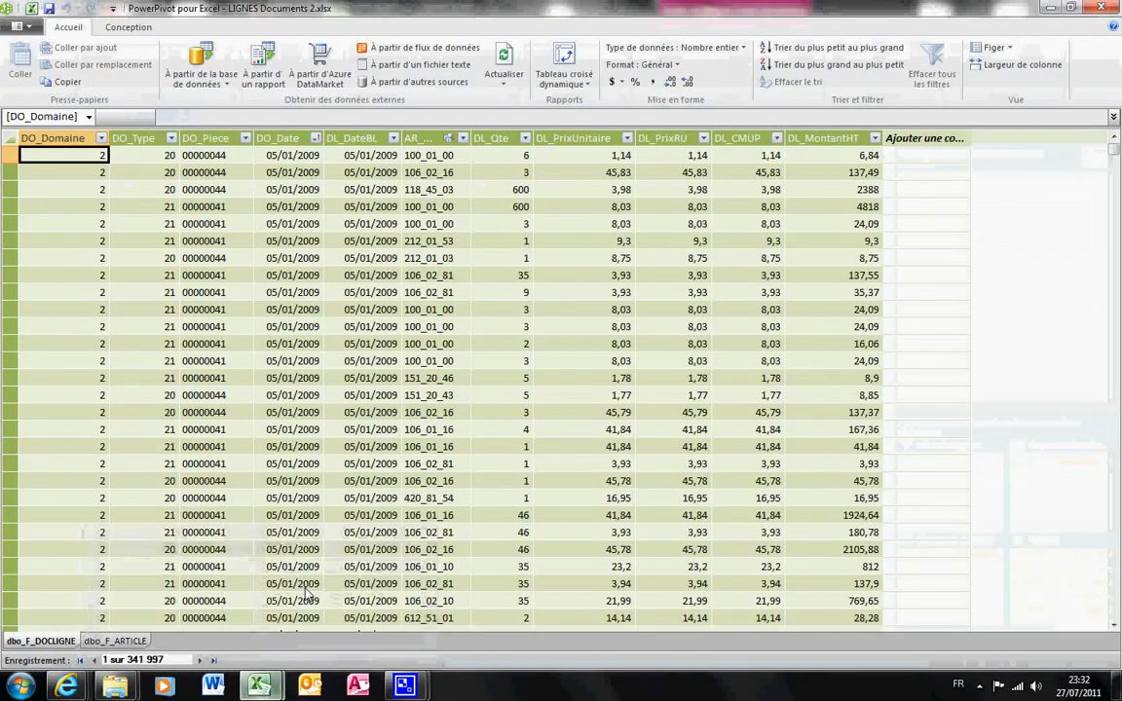
{"action": "left_click", "coordinate": [464, 138]}
{"action": "mouse_move", "coordinate": [450, 224]}
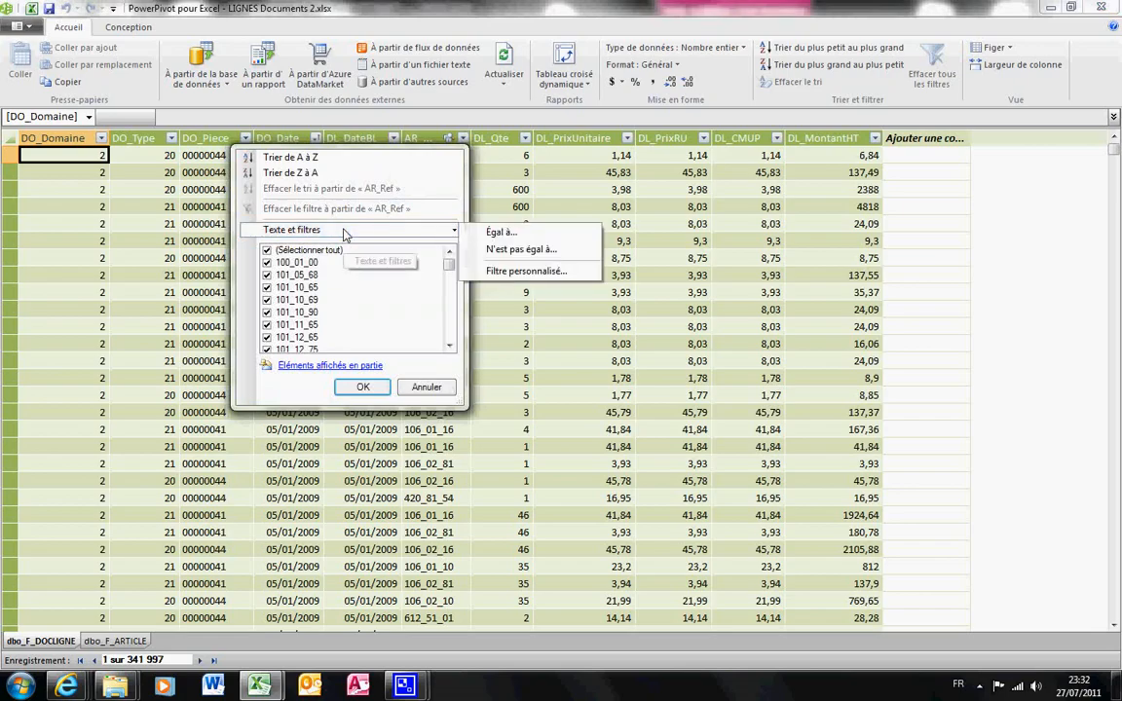
{"action": "left_click", "coordinate": [497, 231]}
{"action": "type", "text": "135_15_96"}
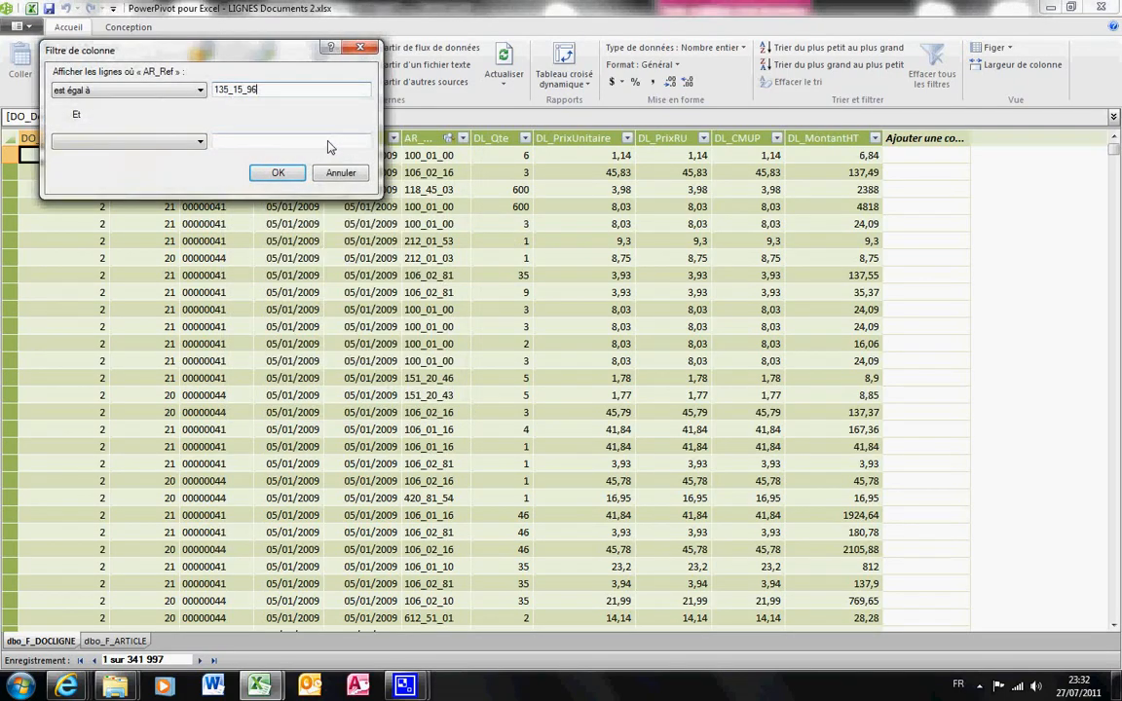
{"action": "left_click", "coordinate": [277, 173]}
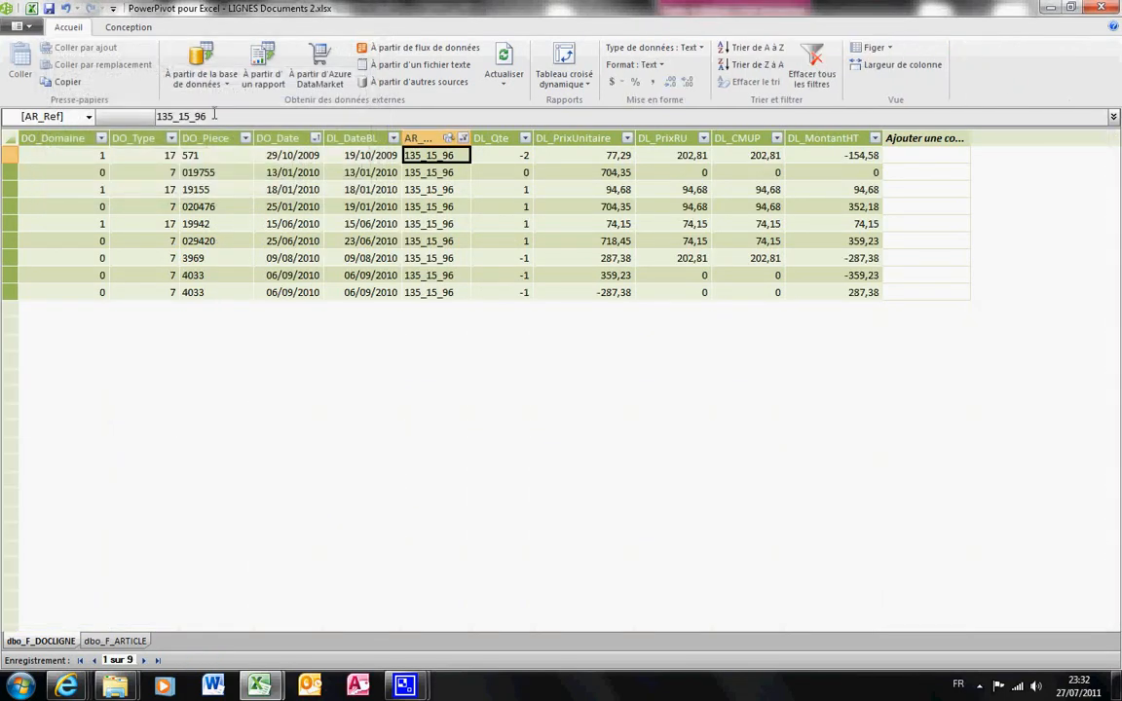
Filter the DO_Type column to exclude type 7 and keep type 17
{"action": "left_click", "coordinate": [170, 138]}
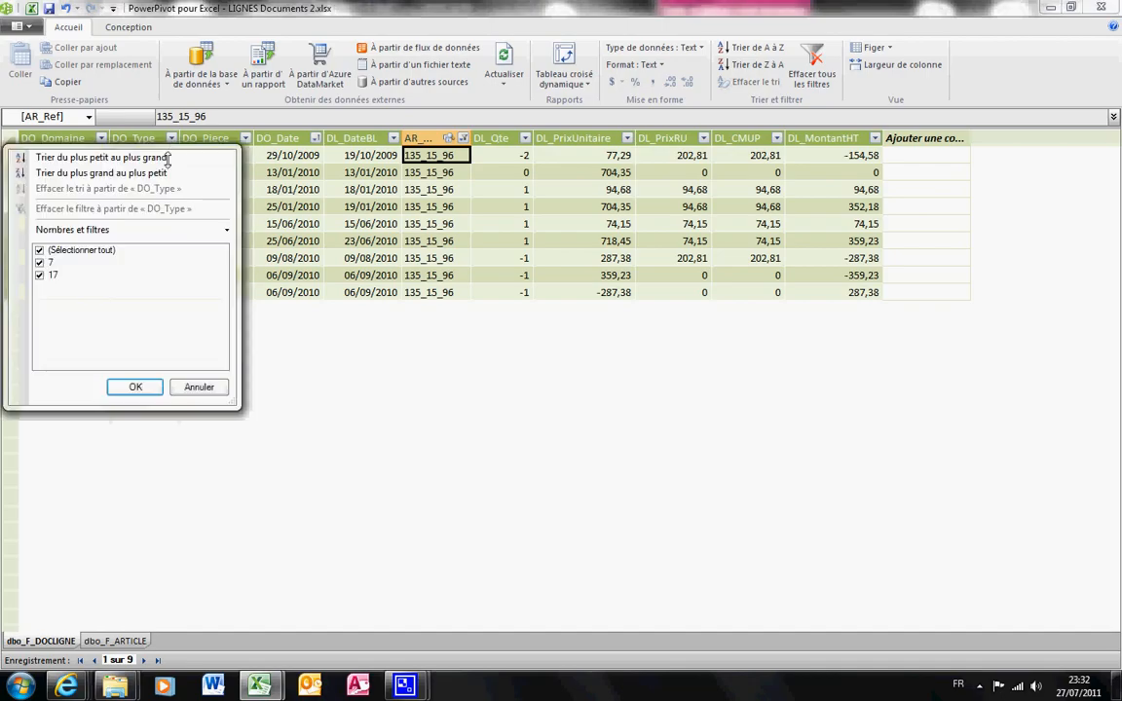
{"action": "left_click", "coordinate": [40, 263]}
{"action": "left_click", "coordinate": [126, 379]}
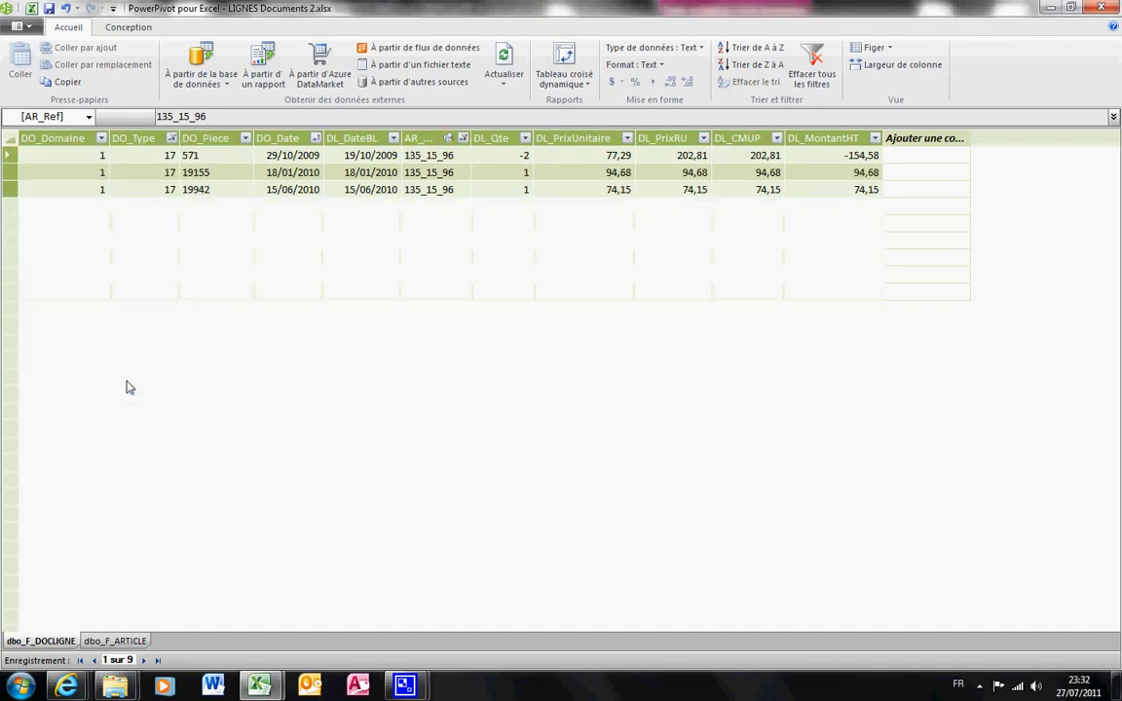
Examine the DL_PrixUnitaire values of the two 2010 purchase lines for article 135_15_96
{"action": "left_click", "coordinate": [389, 174]}
{"action": "key", "text": "Right"}
{"action": "key", "text": "Right"}
{"action": "key", "text": "Right"}
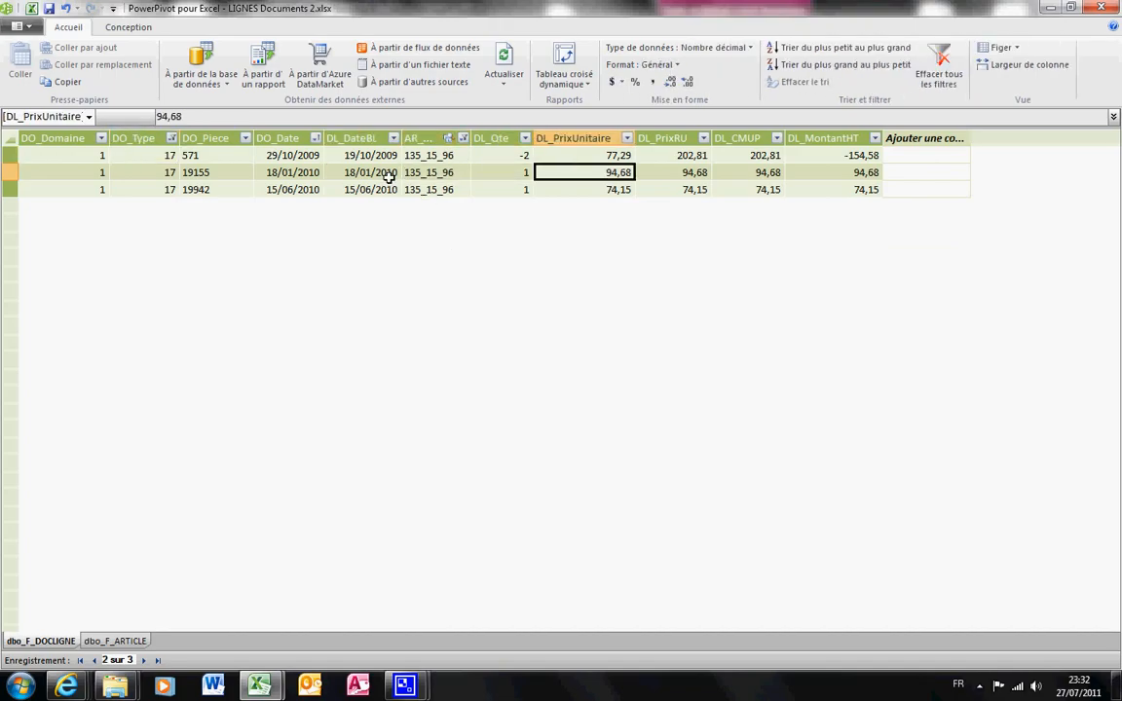
{"action": "key", "text": "Down"}
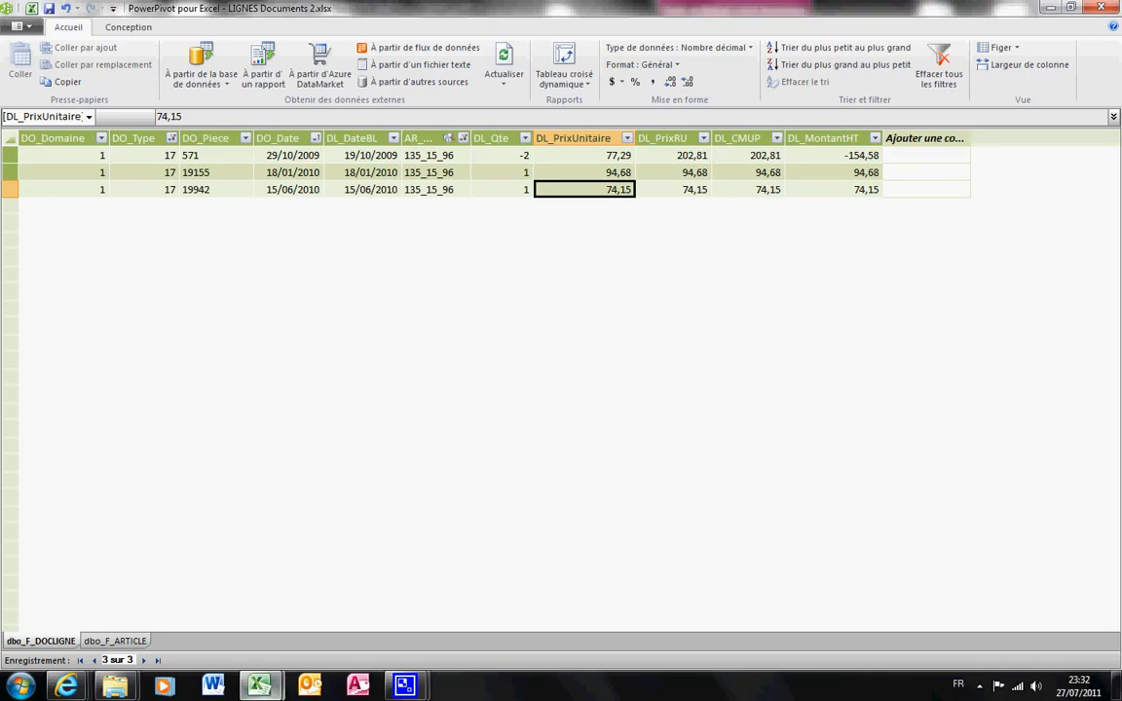
Switch back to the Excel pivot table and examine the DIFFERENCE value of article 106_26_57
{"action": "mouse_move", "coordinate": [259, 686]}
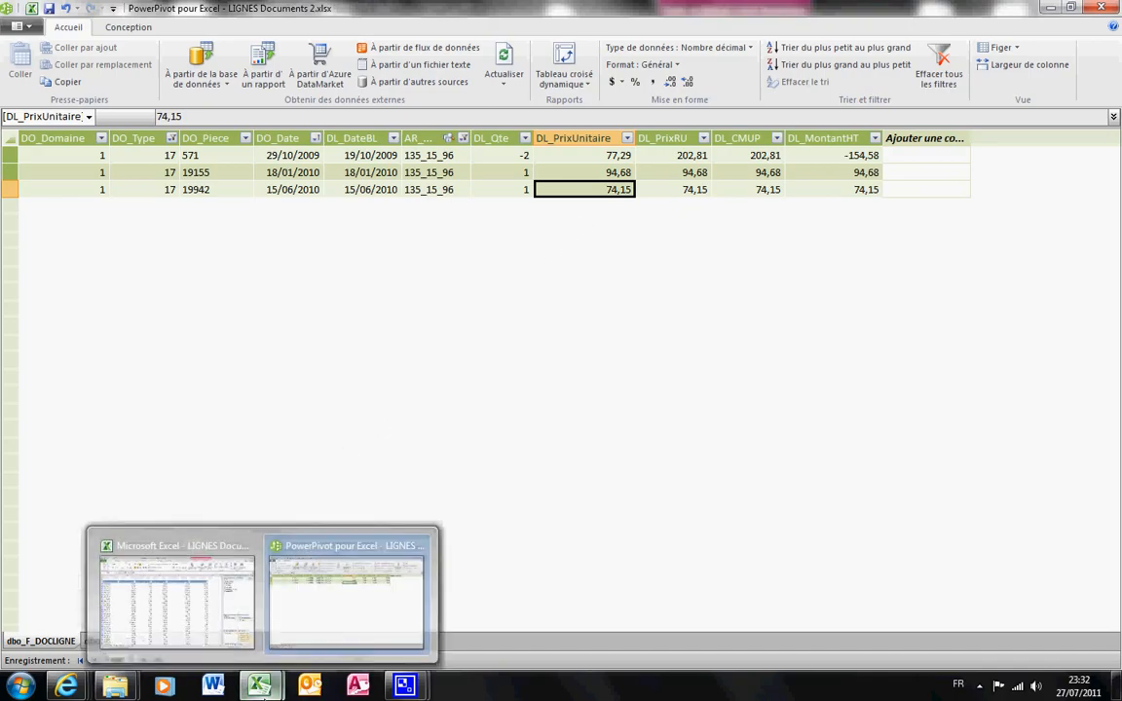
{"action": "left_click", "coordinate": [175, 599]}
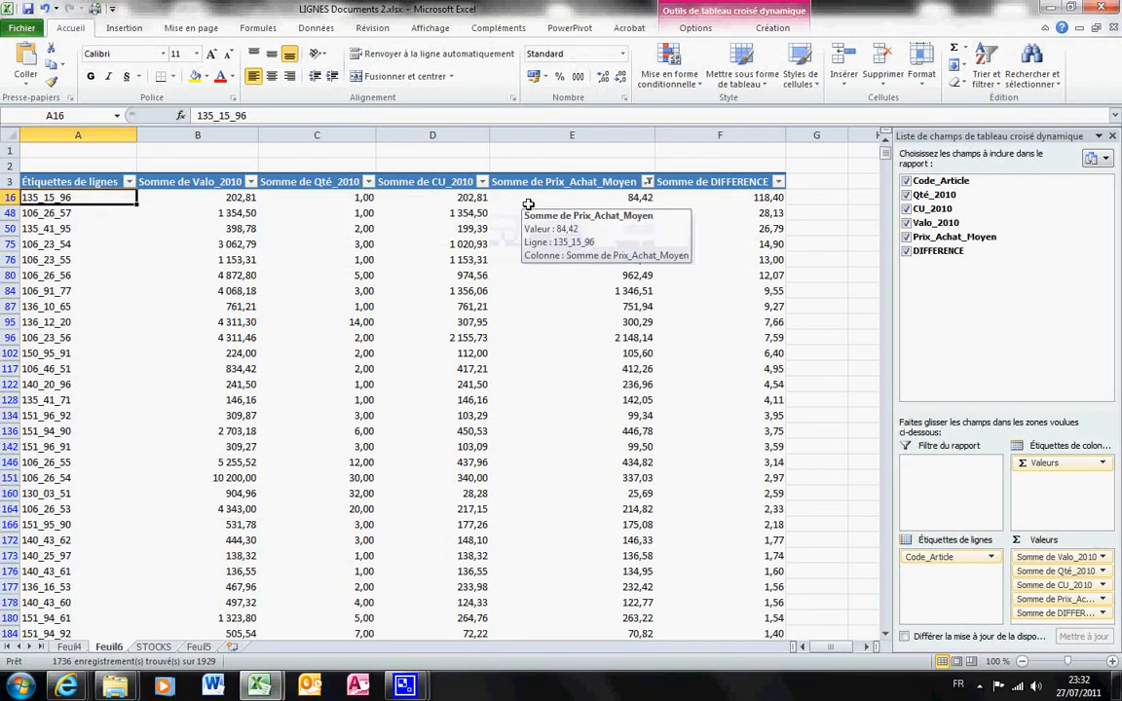
{"action": "left_click", "coordinate": [768, 214]}
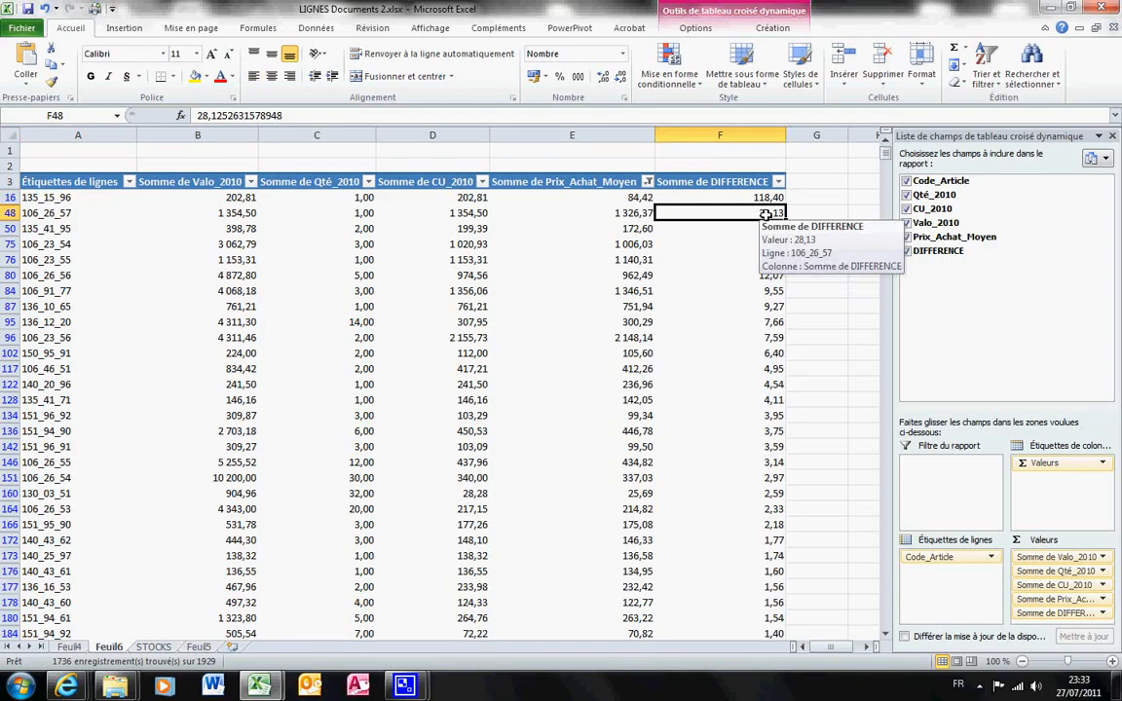
{"action": "key", "text": "Right"}
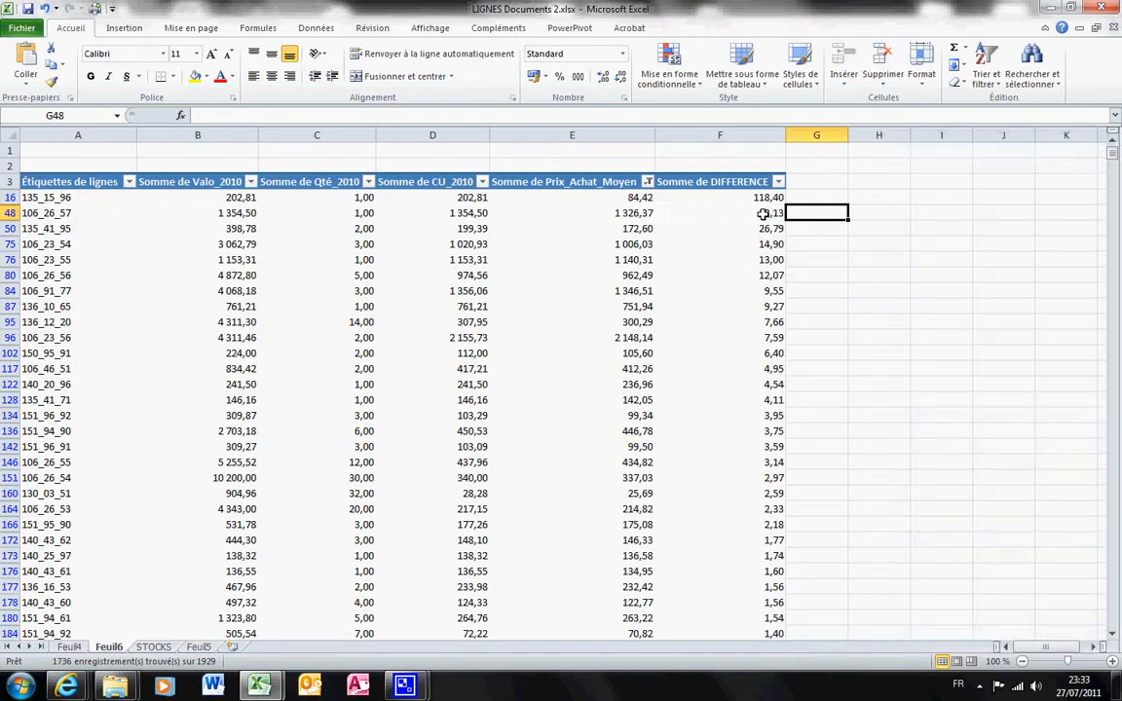
{"action": "key", "text": "Left"}
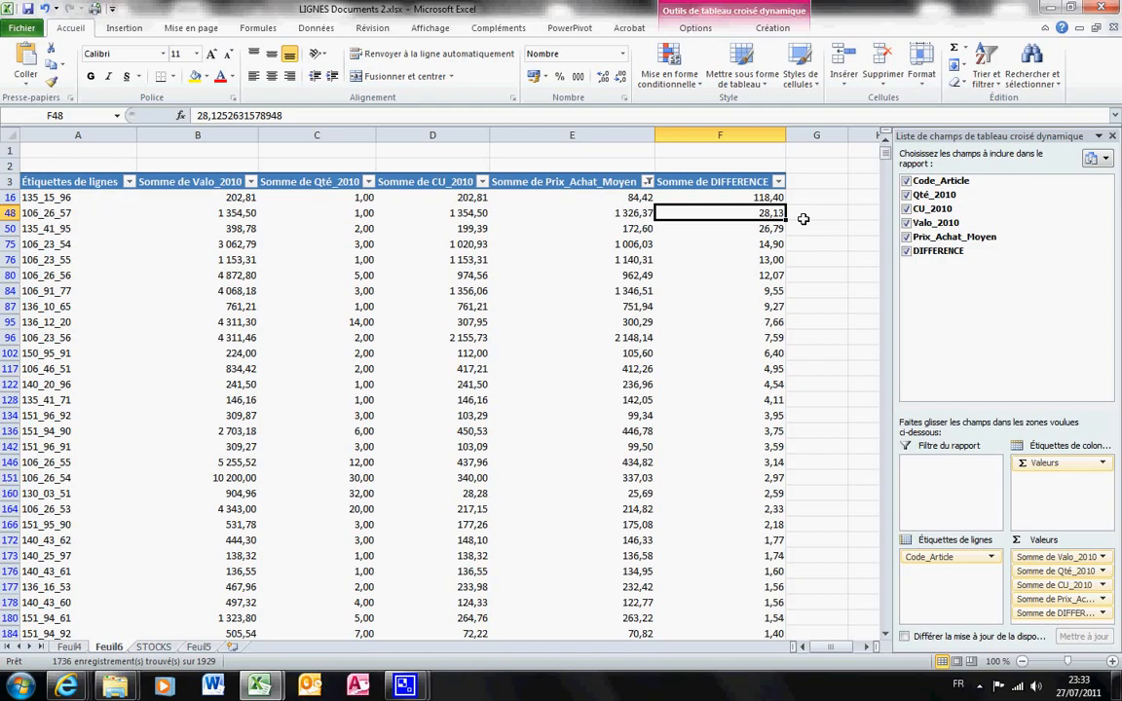
{"action": "mouse_move", "coordinate": [748, 213]}
Copy the article code 106_26_57 from cell A48 of the pivot table
{"action": "left_click", "coordinate": [73, 213]}
{"action": "left_click_drag", "start_coordinate": [285, 115], "coordinate": [180, 115]}
{"action": "key", "text": "Return"}
{"action": "key", "text": "Up"}
Check the Prix_Achat_Moyen and CU_2010 values of article 106_26_57
{"action": "key", "text": "Right"}
{"action": "key", "text": "Right"}
{"action": "key", "text": "Right"}
{"action": "key", "text": "Right"}
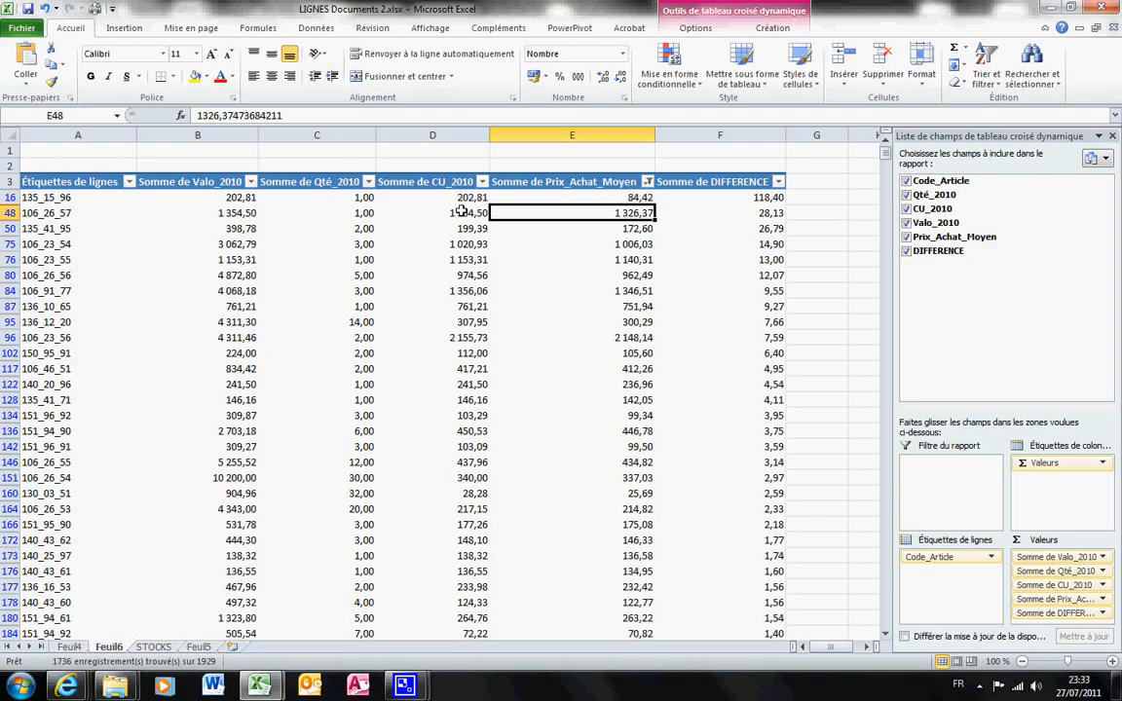
{"action": "left_click", "coordinate": [418, 214]}
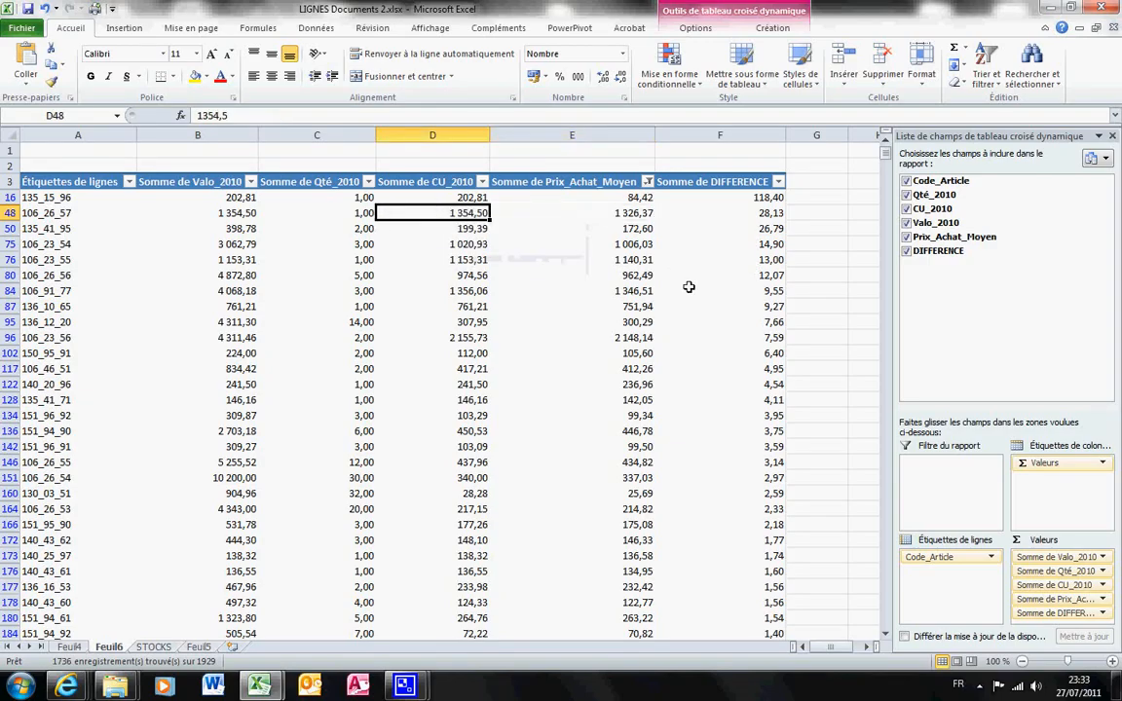
Switch to the PowerPivot window and filter the AR_Ref column to lines equal to 106_26_57
{"action": "mouse_move", "coordinate": [499, 356]}
{"action": "mouse_move", "coordinate": [259, 686]}
{"action": "left_click", "coordinate": [350, 651]}
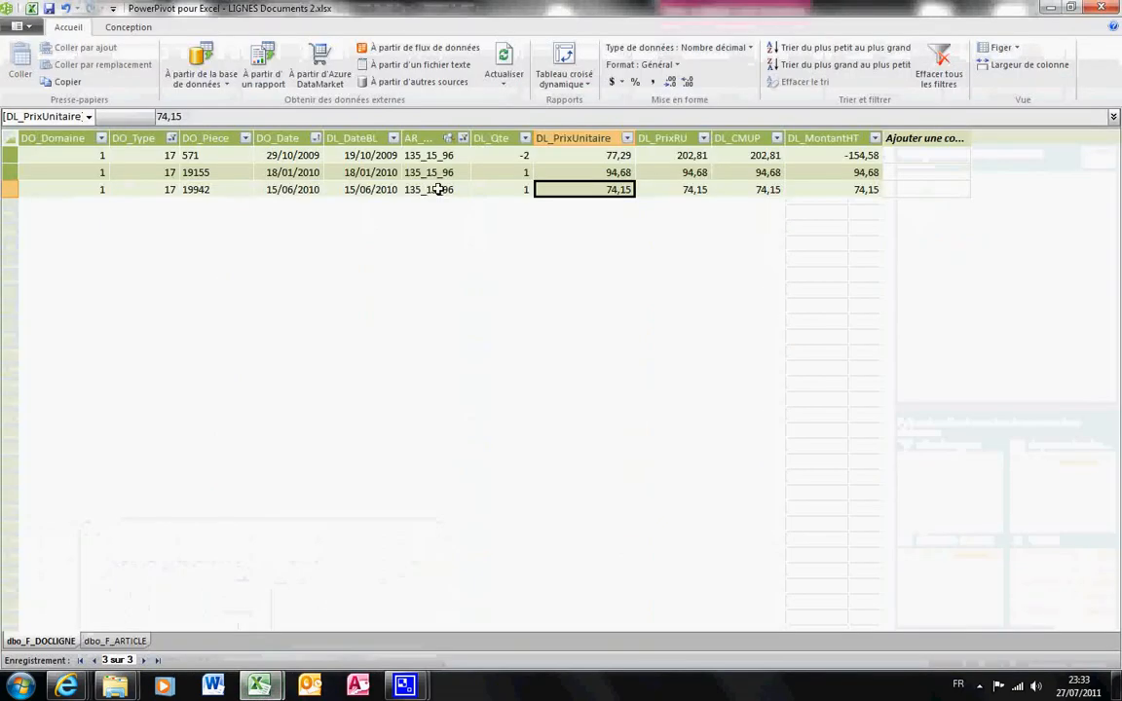
{"action": "left_click", "coordinate": [463, 138]}
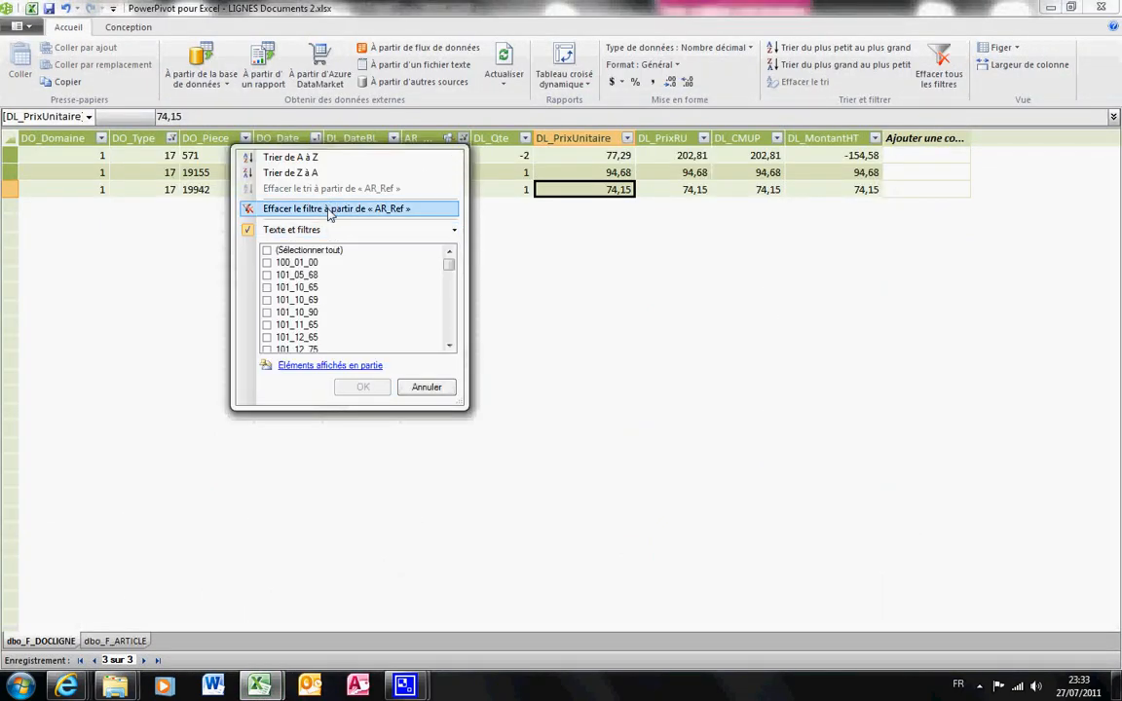
{"action": "mouse_move", "coordinate": [302, 230]}
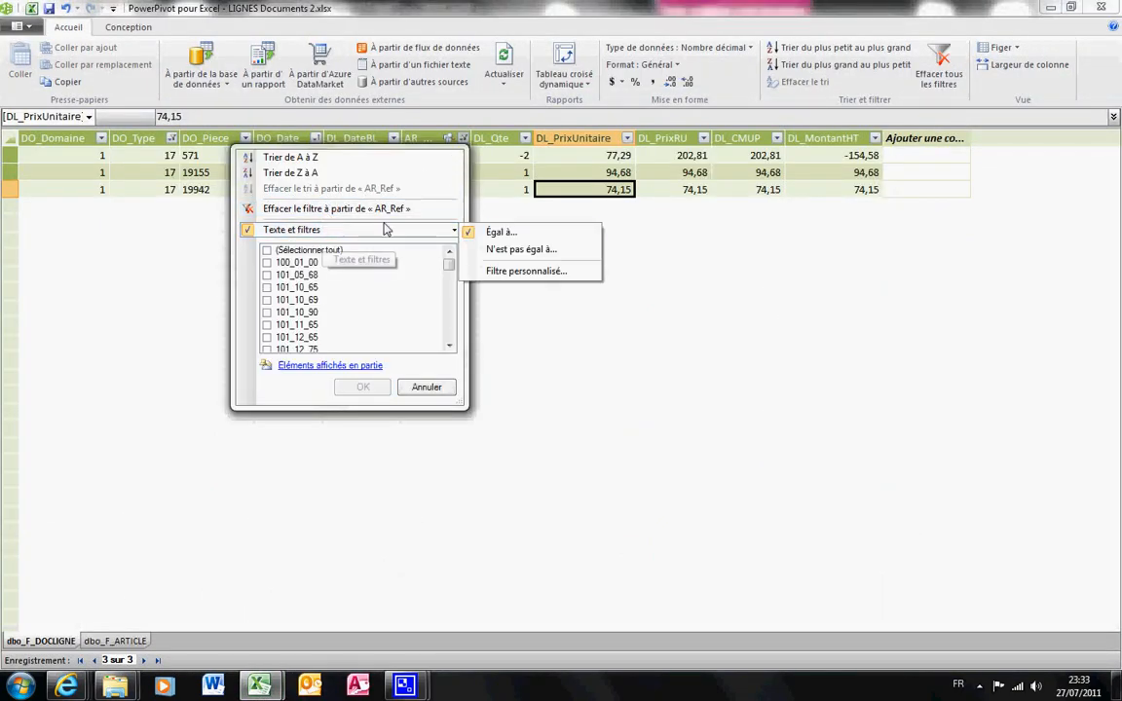
{"action": "left_click", "coordinate": [543, 236]}
{"action": "left_click_drag", "start_coordinate": [322, 148], "coordinate": [248, 151]}
{"action": "type", "text": "106_26_57"}
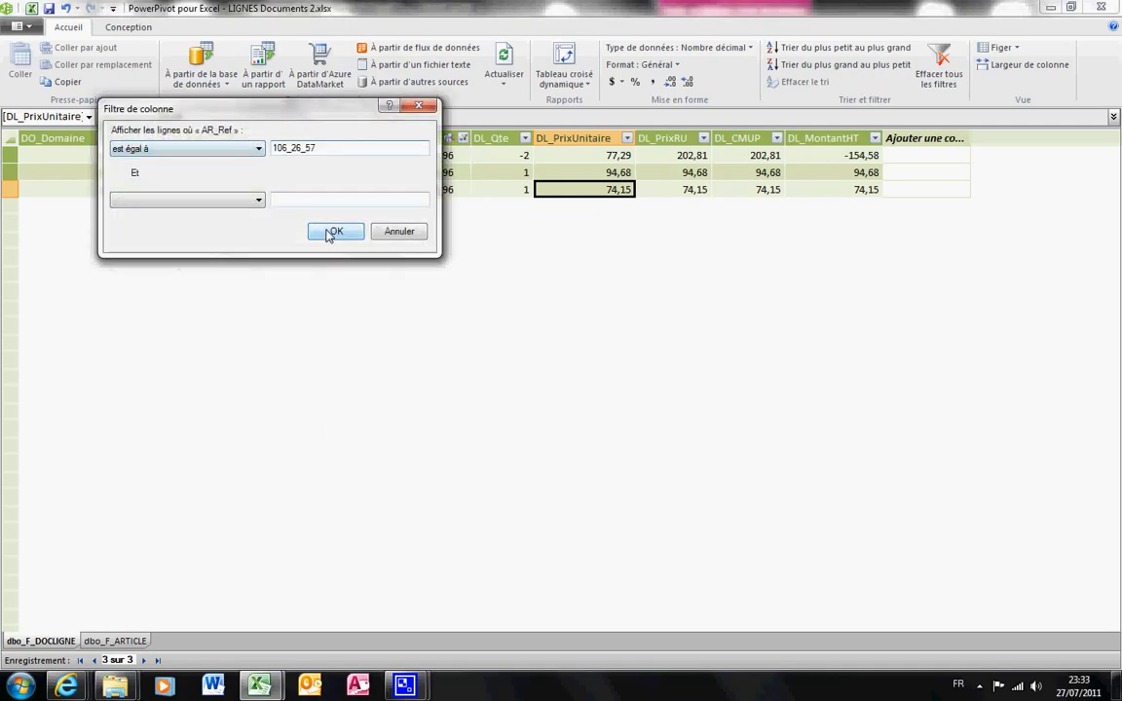
{"action": "left_click", "coordinate": [331, 231]}
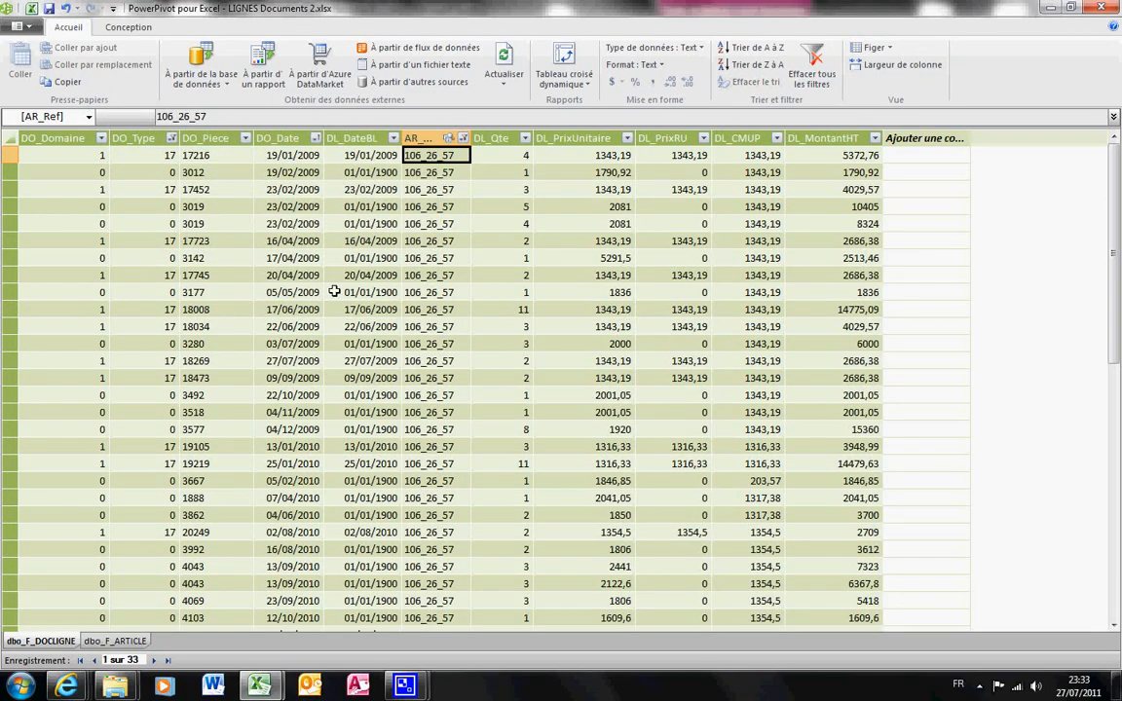
Filter the DO_Type column of the article's lines to keep only type 17
{"action": "left_click_drag", "start_coordinate": [1117, 220], "coordinate": [1119, 358]}
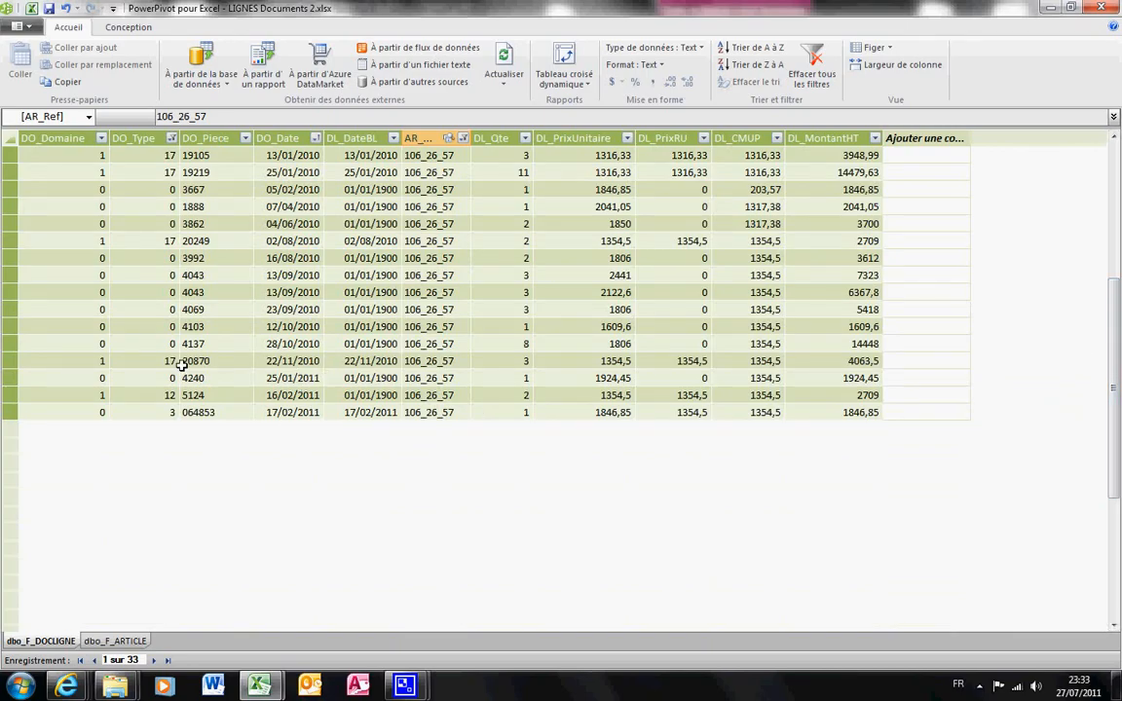
{"action": "left_click", "coordinate": [170, 139]}
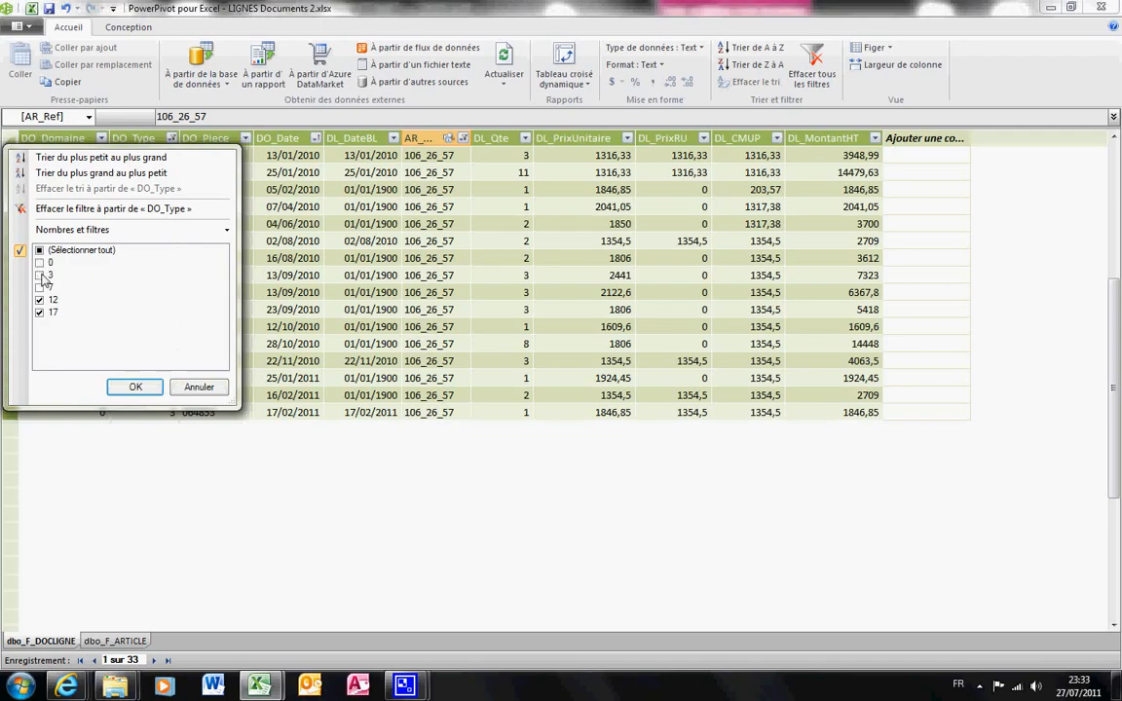
{"action": "left_click", "coordinate": [134, 387]}
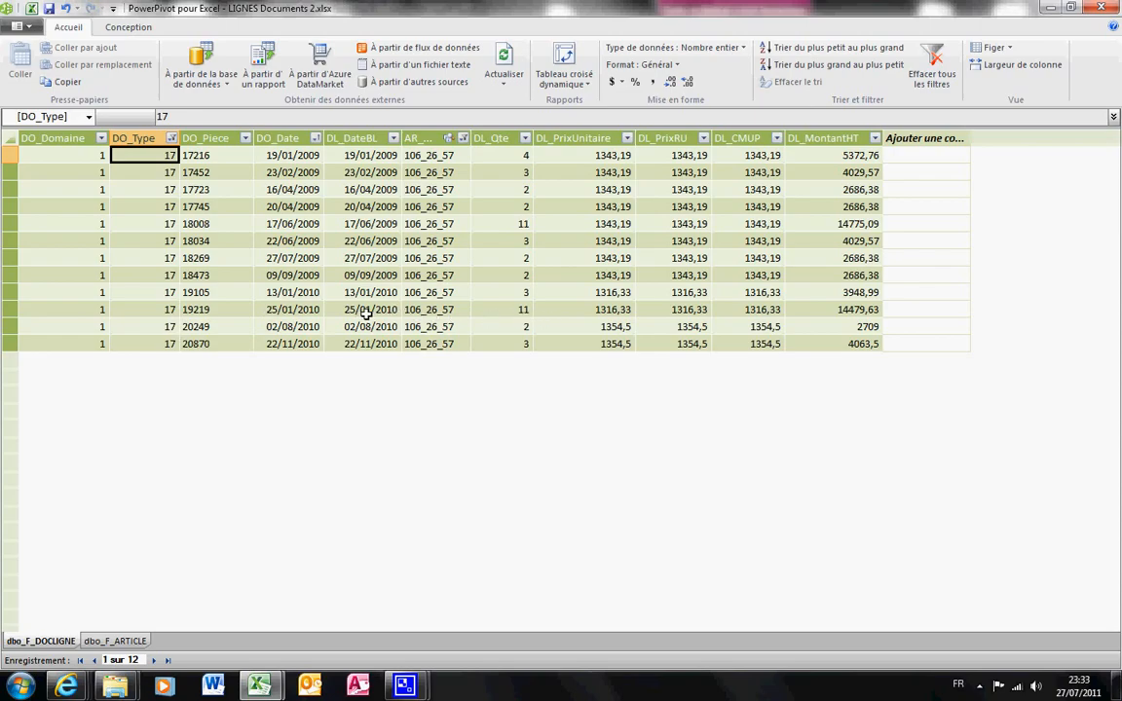
Examine the dates, quantities and DL_PrixUnitaire values of the 2010 purchase lines for article 106_26_57
{"action": "left_click", "coordinate": [366, 310]}
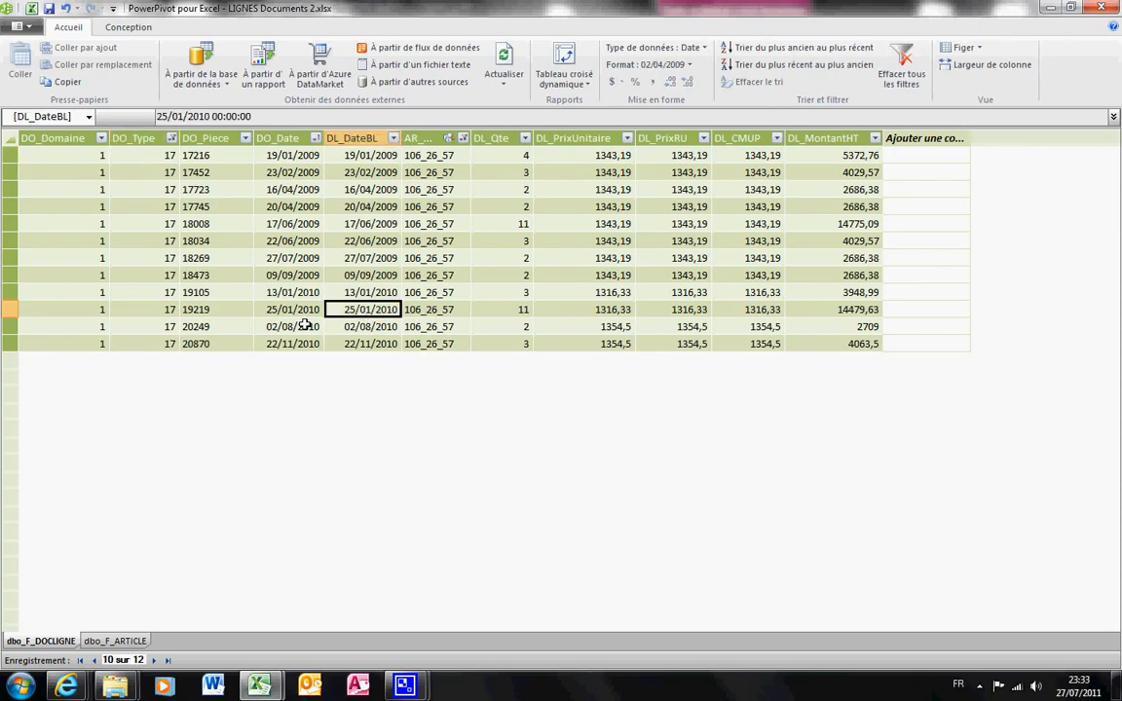
{"action": "key", "text": "Left"}
{"action": "key", "text": "Down"}
{"action": "key", "text": "Down"}
{"action": "key", "text": "Right"}
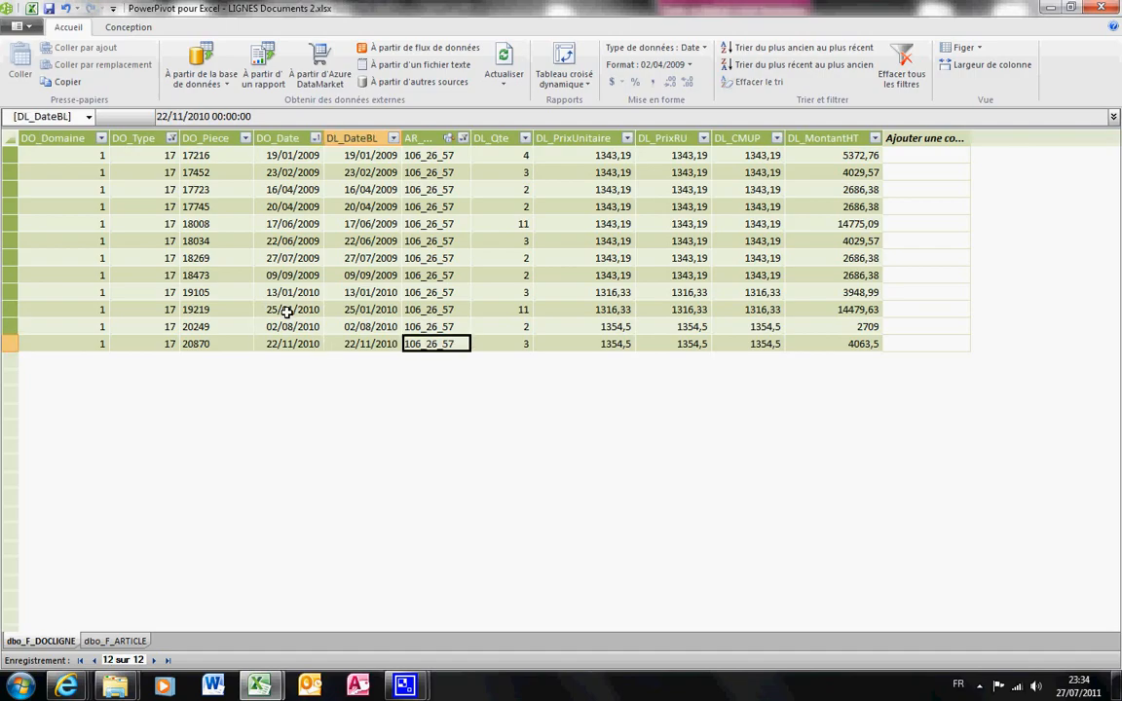
{"action": "key", "text": "Right"}
{"action": "key", "text": "Right"}
{"action": "key", "text": "Left"}
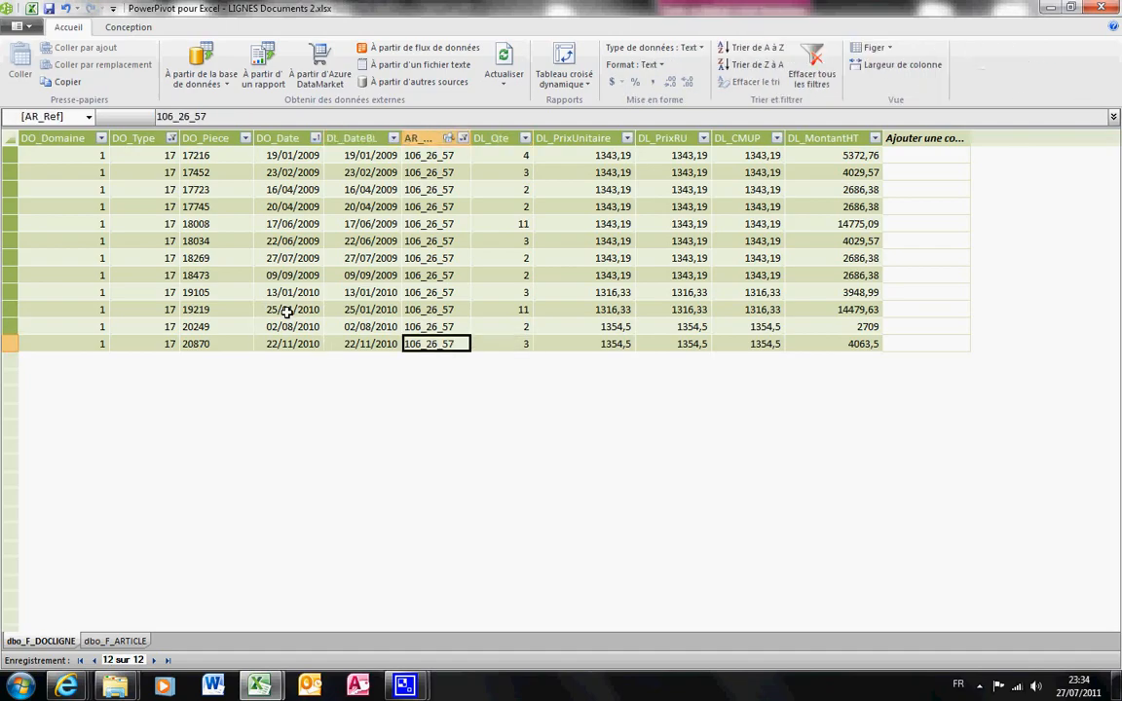
{"action": "key", "text": "Left"}
{"action": "key", "text": "Left"}
{"action": "key", "text": "Right"}
{"action": "key", "text": "Right"}
{"action": "key", "text": "Right"}
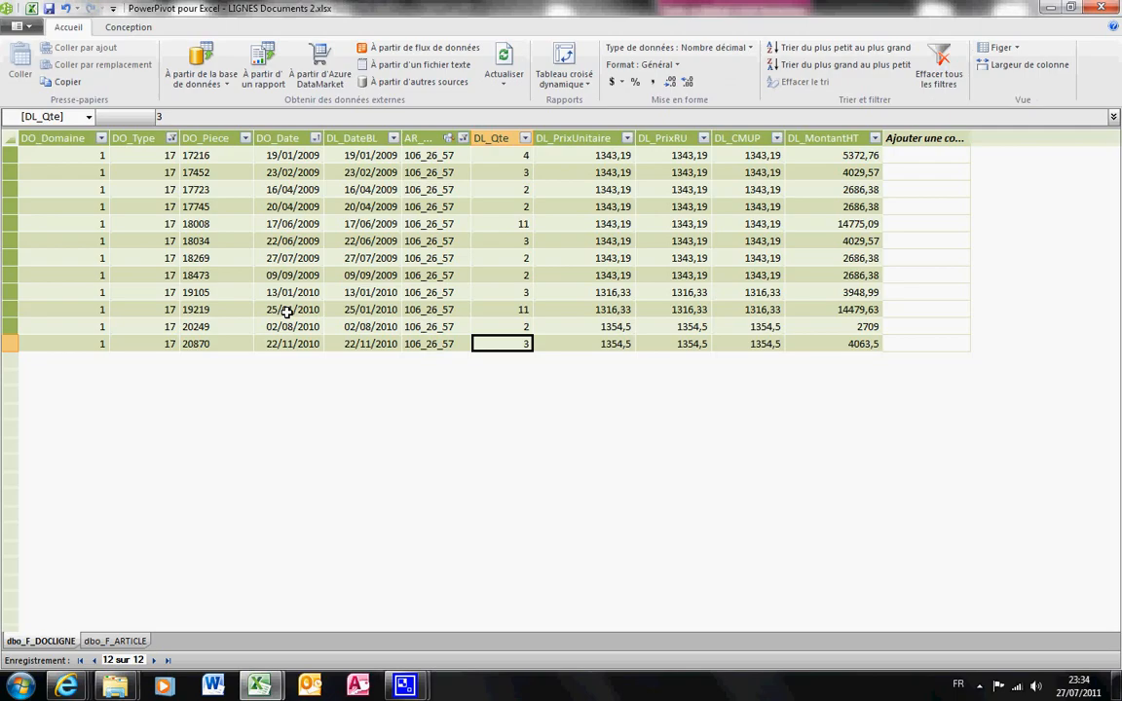
{"action": "key", "text": "Right"}
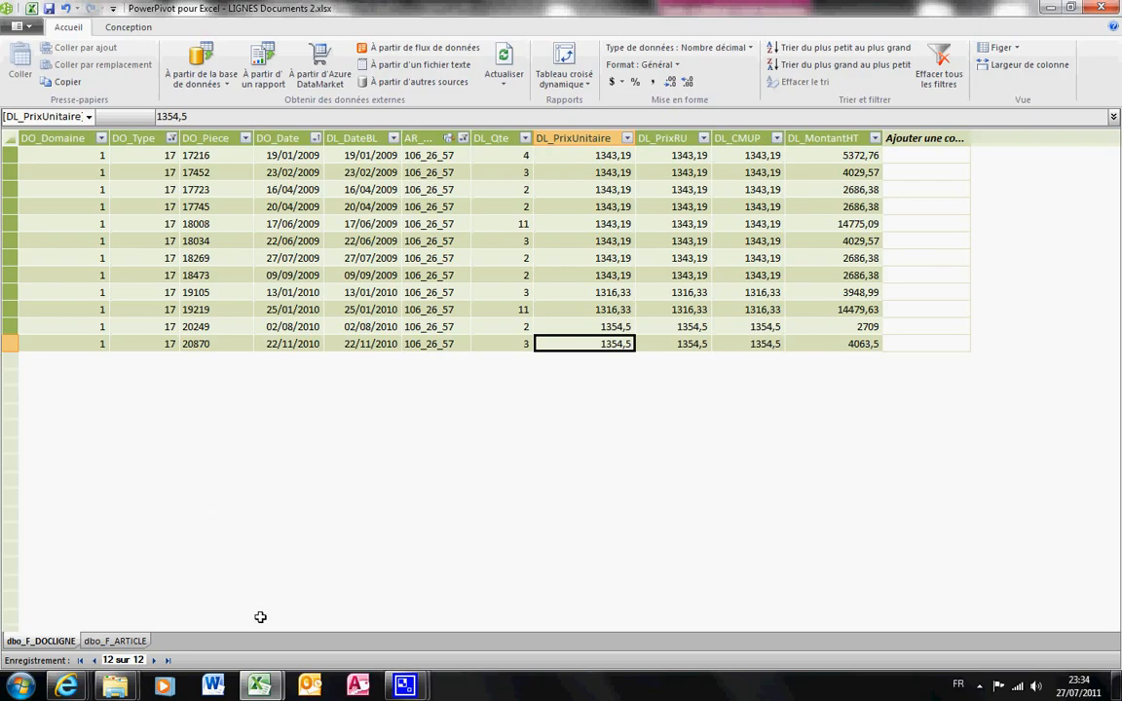
Switch back to the Excel pivot table and check the Prix_Achat_Moyen value of article 106_26_57
{"action": "mouse_move", "coordinate": [261, 688]}
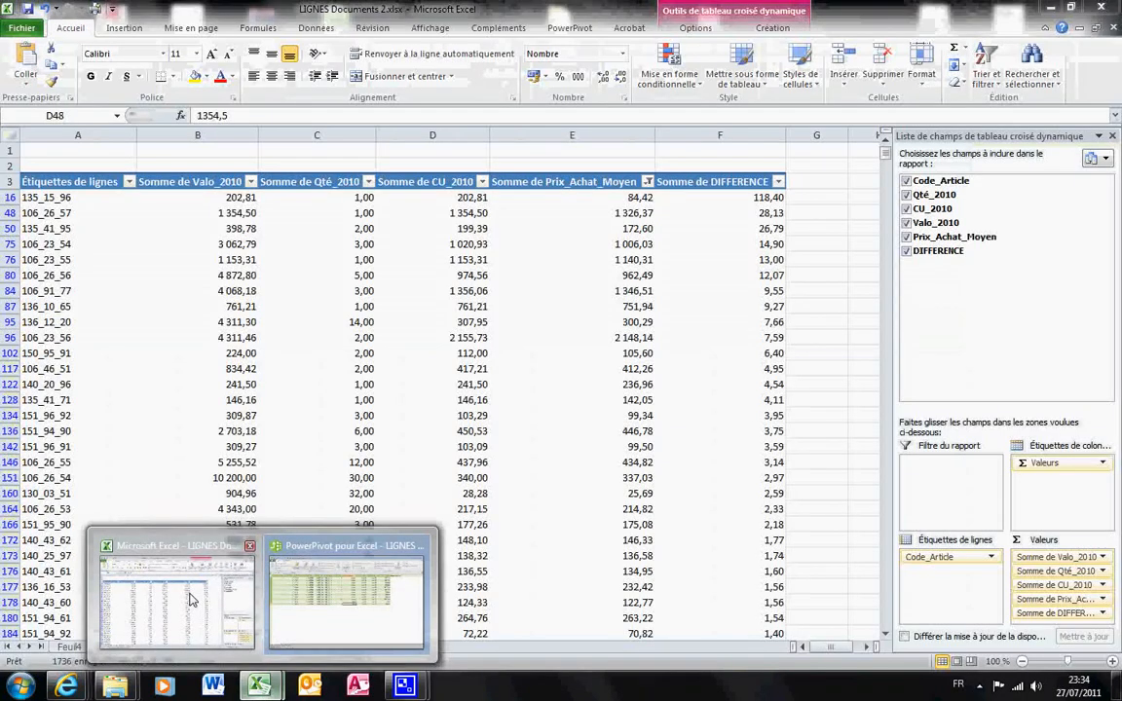
{"action": "left_click", "coordinate": [185, 595]}
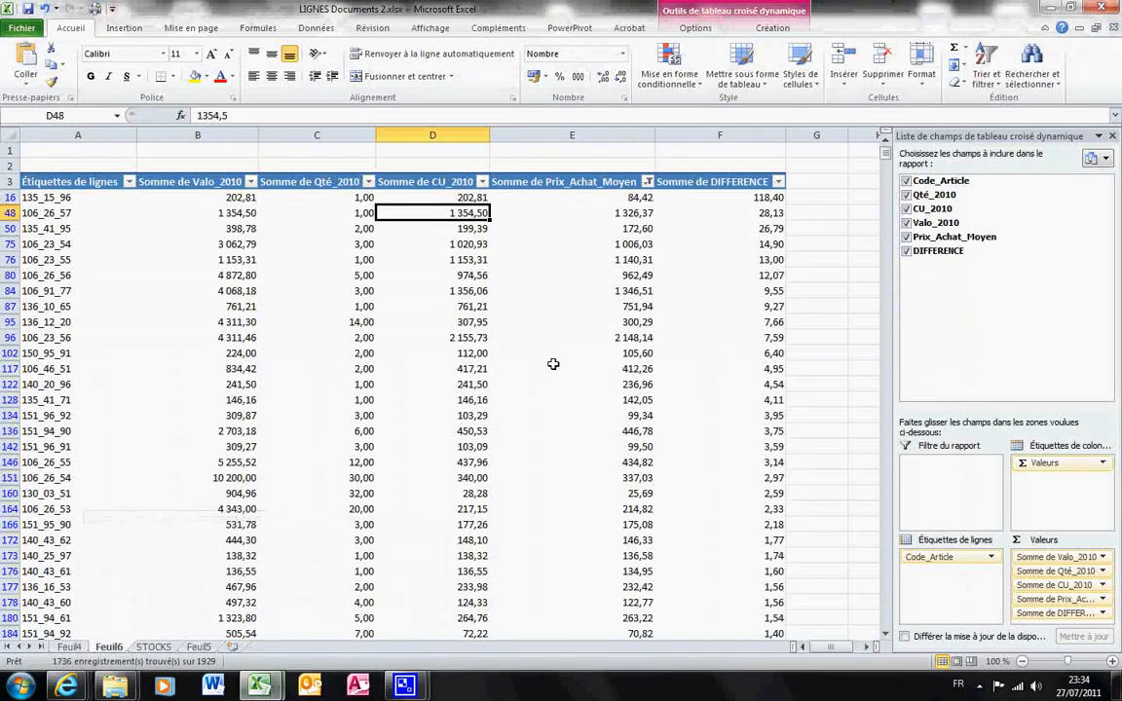
{"action": "mouse_move", "coordinate": [528, 213]}
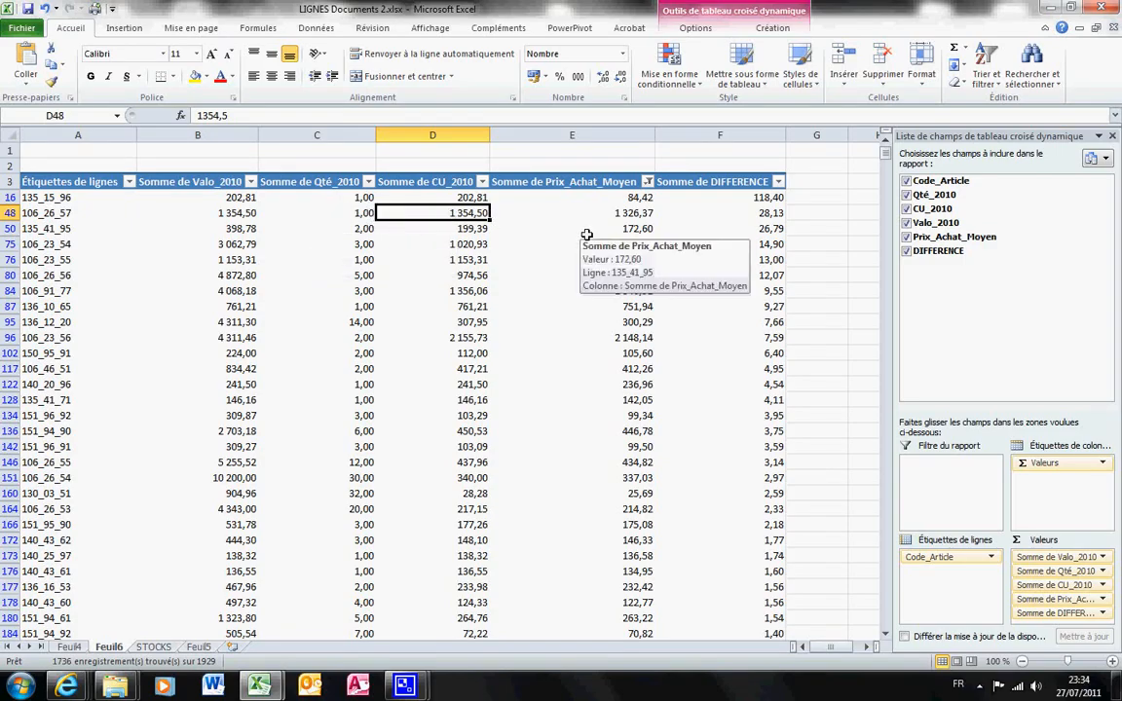
Clear the filter on Somme de Prix_Achat_Moyen and sort Somme de DIFFERENCE from smallest to largest
{"action": "left_click", "coordinate": [647, 182]}
{"action": "left_click", "coordinate": [585, 230]}
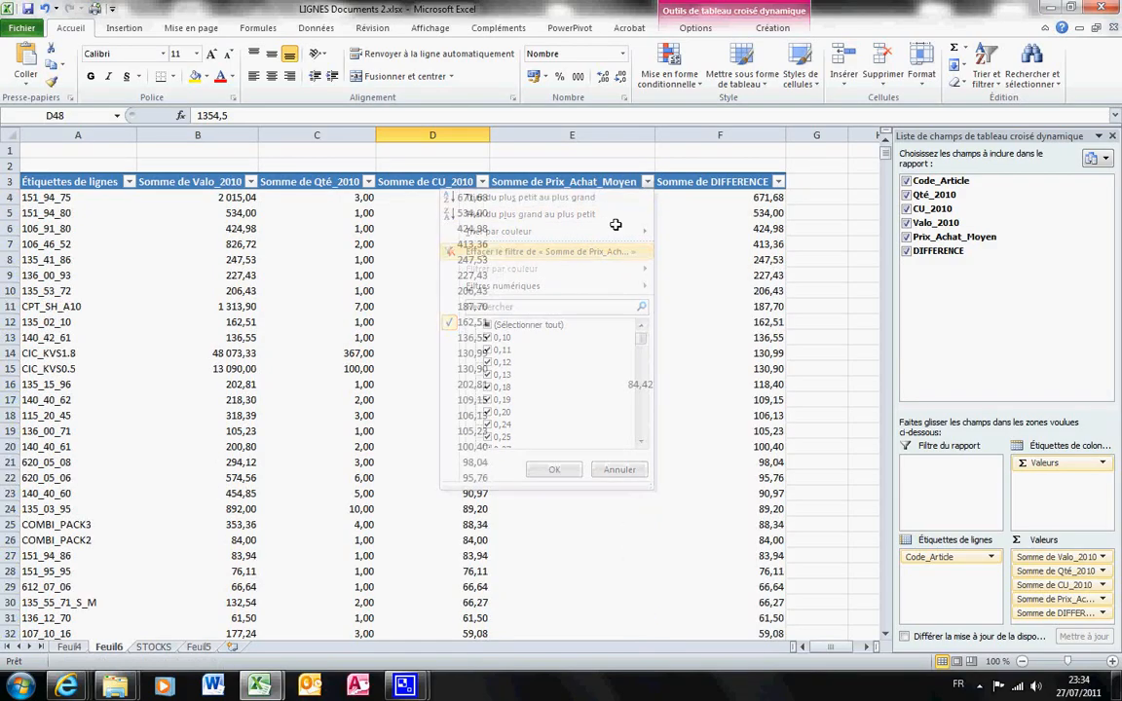
{"action": "left_click", "coordinate": [776, 182]}
{"action": "left_click", "coordinate": [647, 197]}
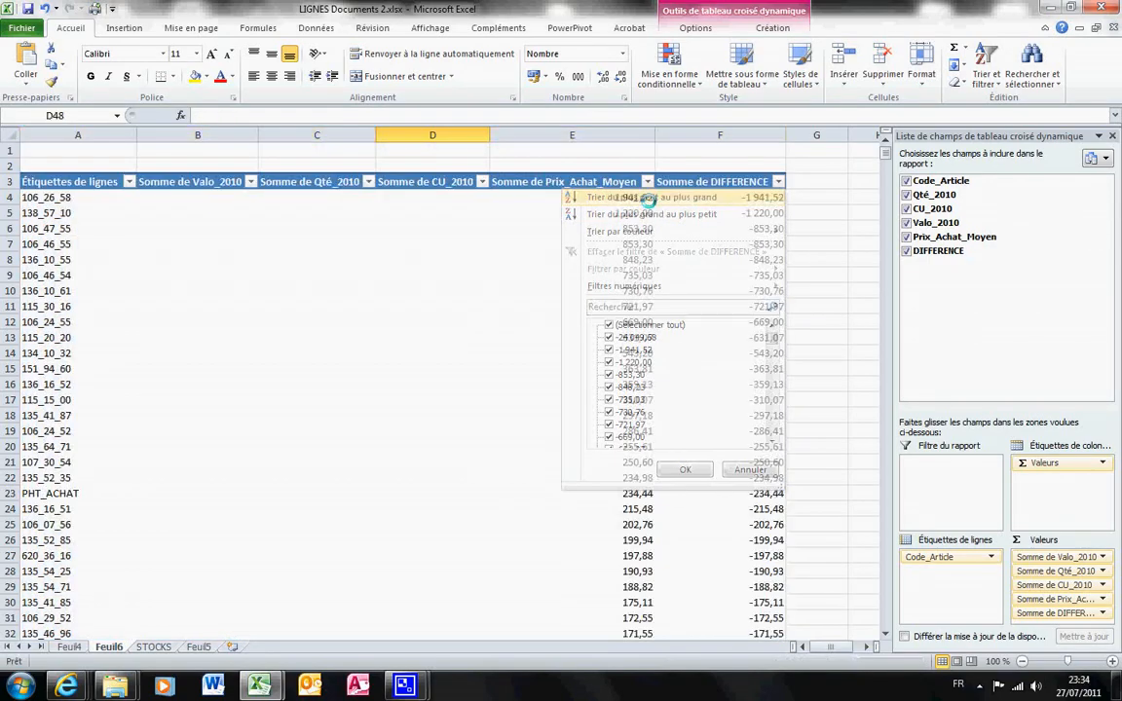
Try to remove the articles without a 2010 cost by excluding 0,00 from the Somme de CU_2010 filter
{"action": "left_click", "coordinate": [481, 183]}
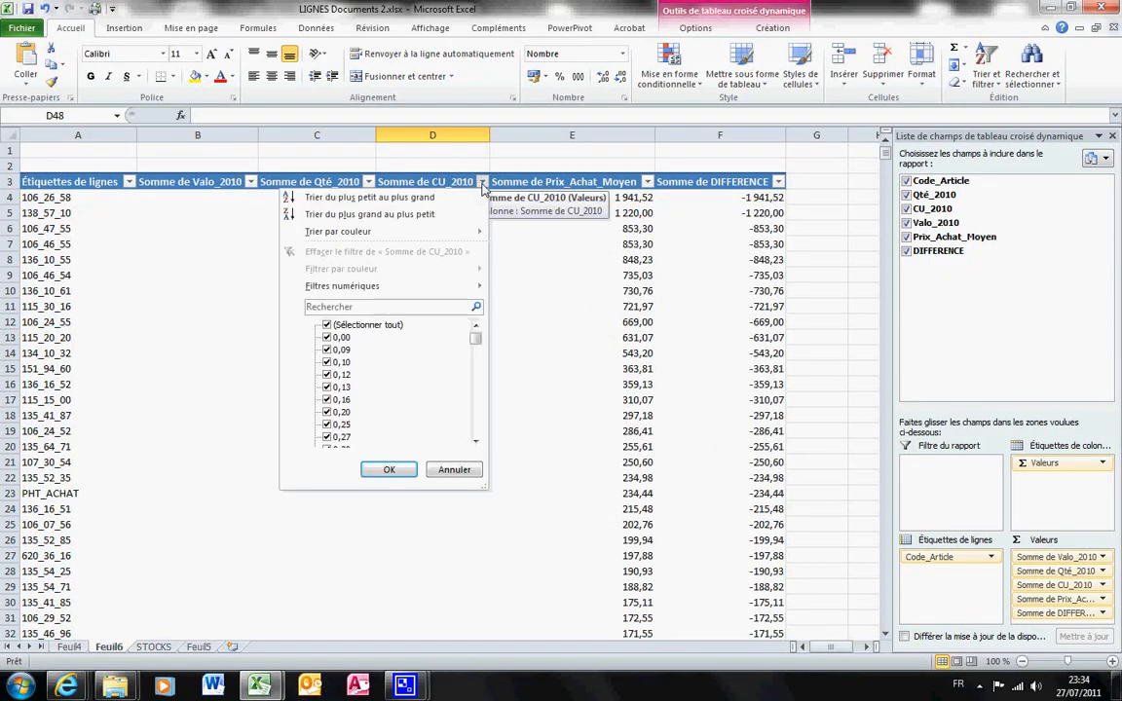
{"action": "left_click", "coordinate": [331, 338]}
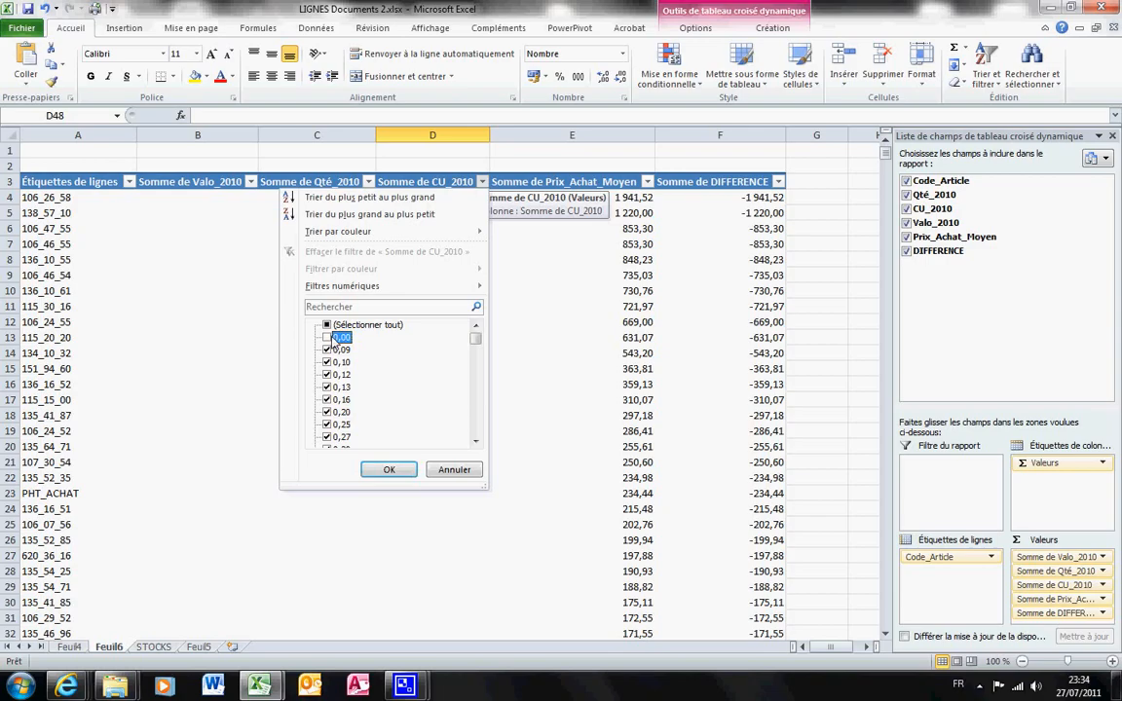
{"action": "left_click", "coordinate": [399, 472]}
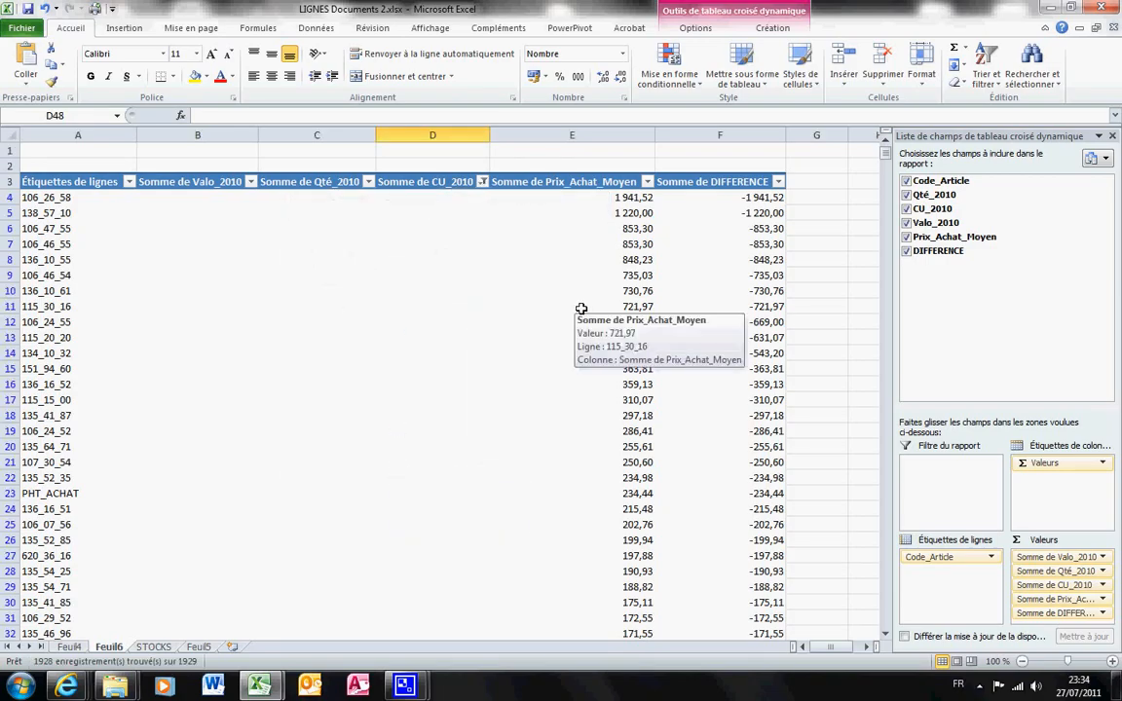
Filter the Somme de Valo_2010 column to exclude the empty values (Vides)
{"action": "left_click", "coordinate": [251, 182]}
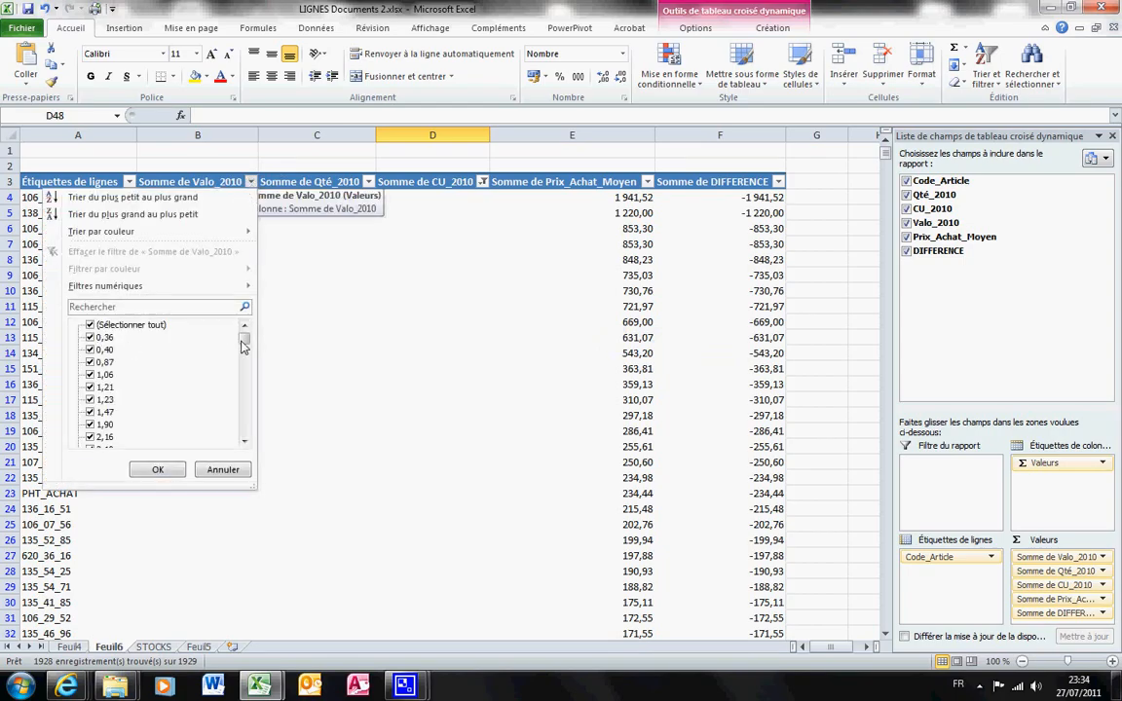
{"action": "left_click_drag", "start_coordinate": [245, 338], "coordinate": [248, 451]}
{"action": "left_click", "coordinate": [109, 439]}
{"action": "left_click", "coordinate": [166, 469]}
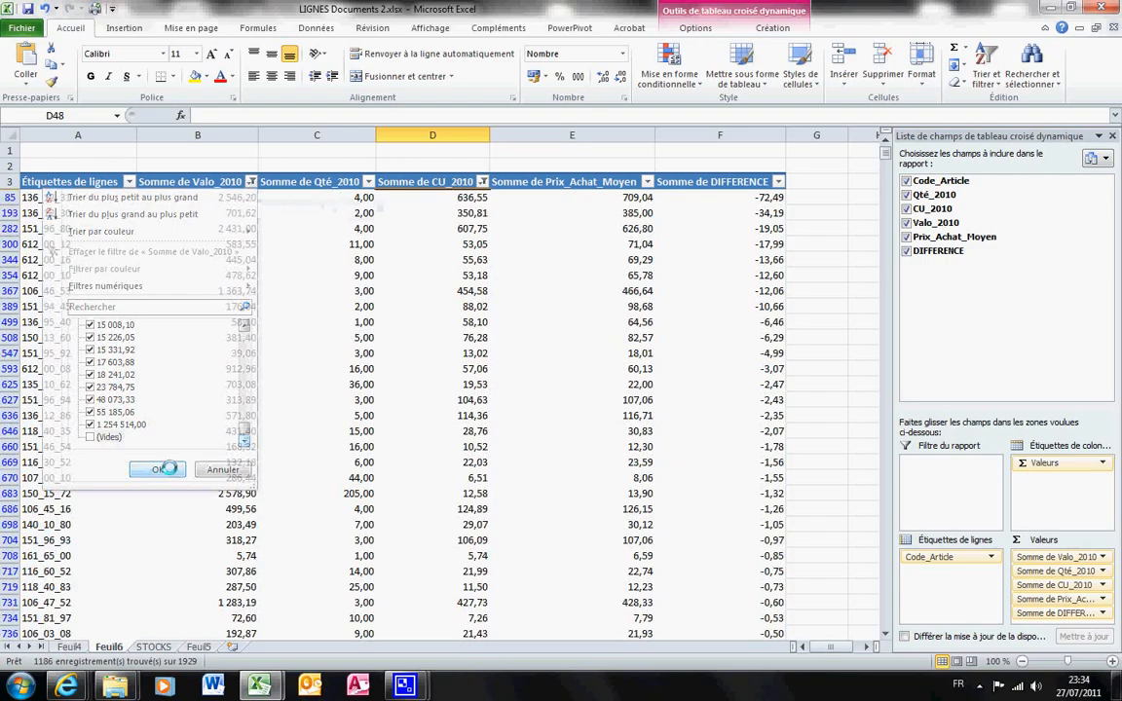
Include the 0,00 value again in the Somme de CU_2010 filter
{"action": "left_click", "coordinate": [482, 183]}
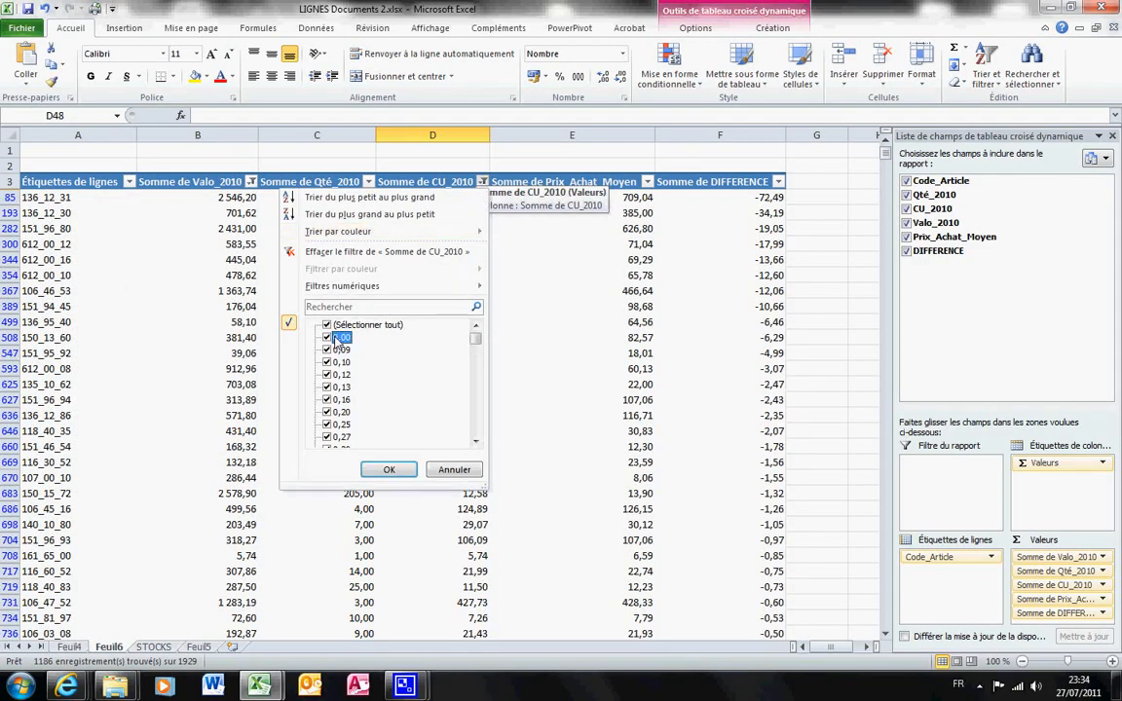
{"action": "left_click_drag", "start_coordinate": [474, 339], "coordinate": [481, 466]}
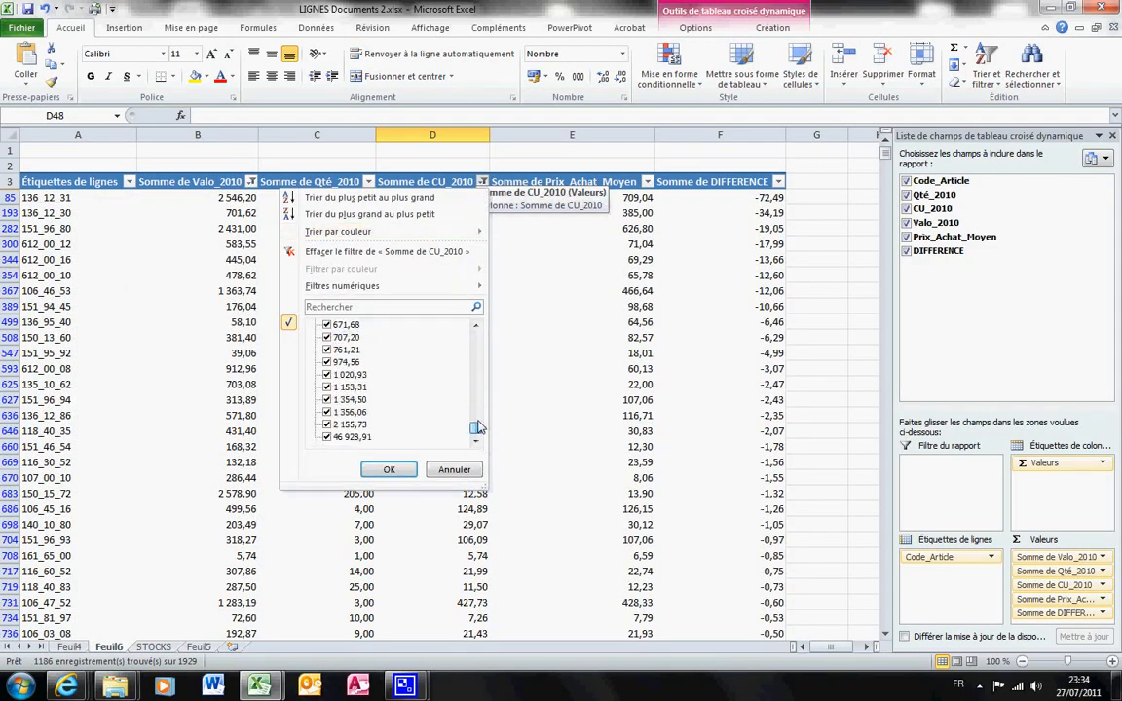
{"action": "scroll", "coordinate": [433, 389], "scroll_direction": "up", "scroll_amount": 10}
{"action": "left_click", "coordinate": [389, 469]}
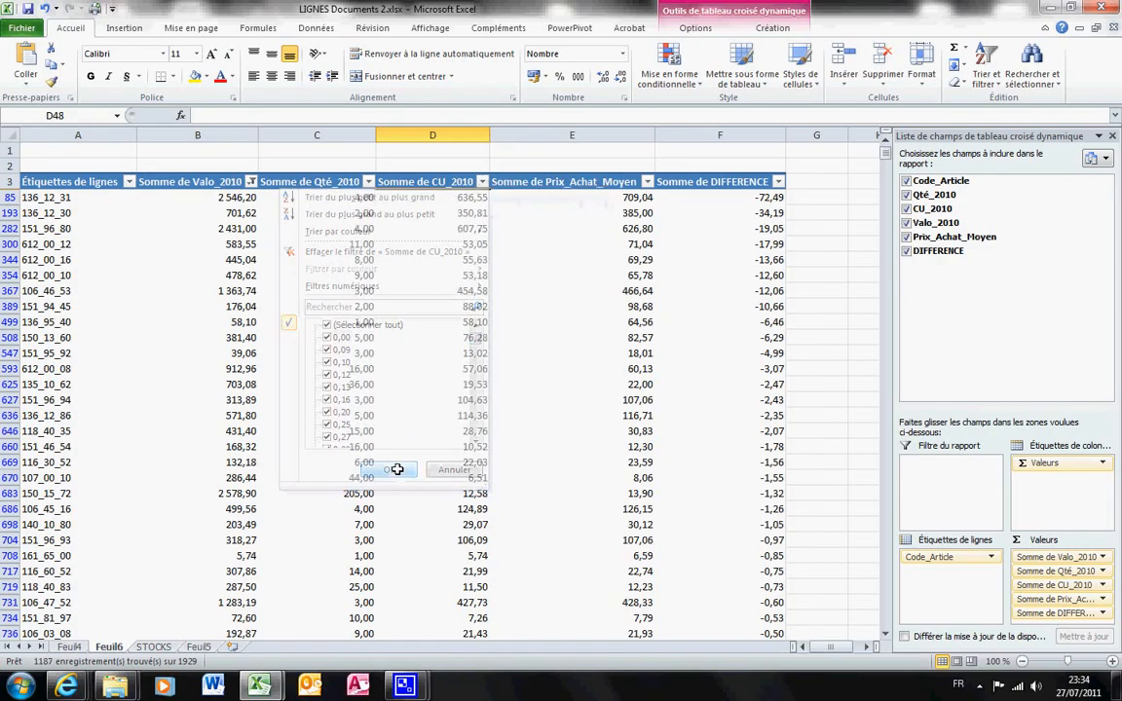
Check the Prix_Achat_Moyen and DIFFERENCE values of article 136_12_31, then deselect the pivot table
{"action": "left_click", "coordinate": [597, 194]}
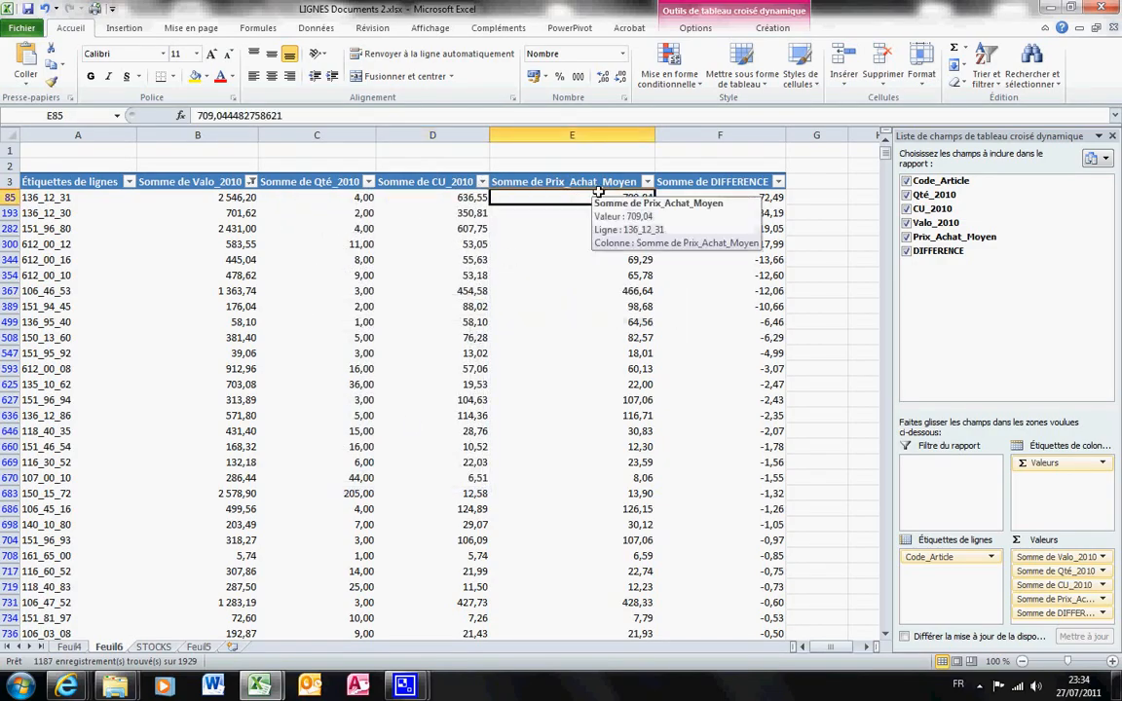
{"action": "left_click", "coordinate": [707, 193]}
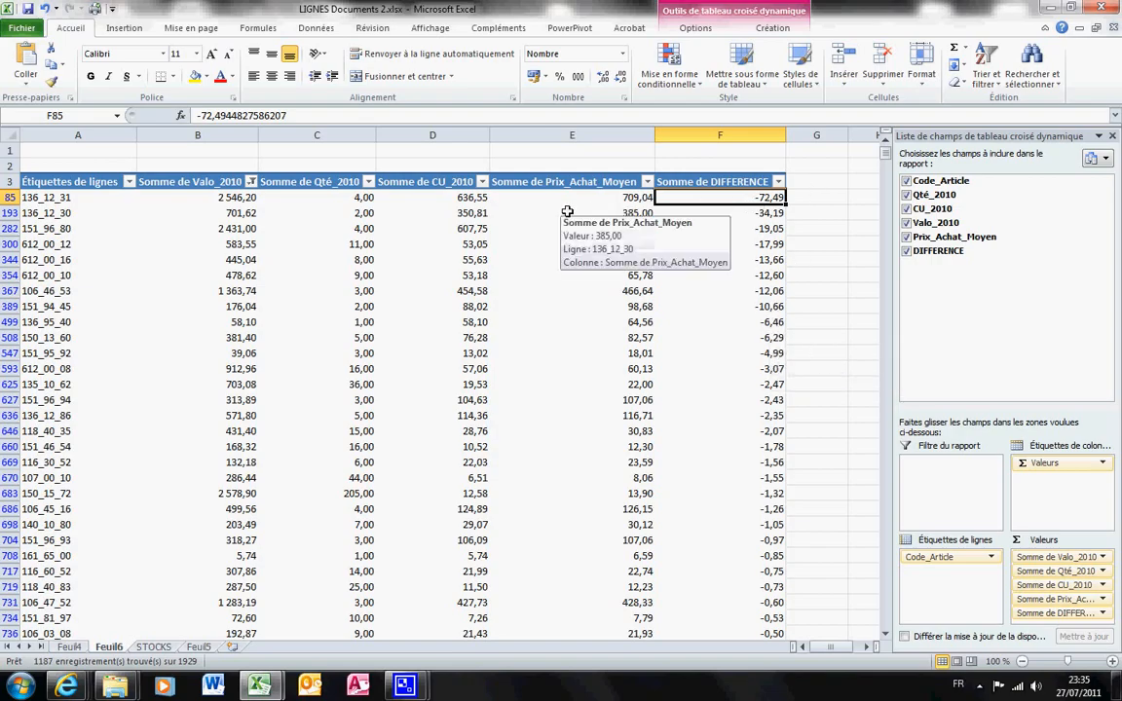
{"action": "left_click", "coordinate": [114, 150]}
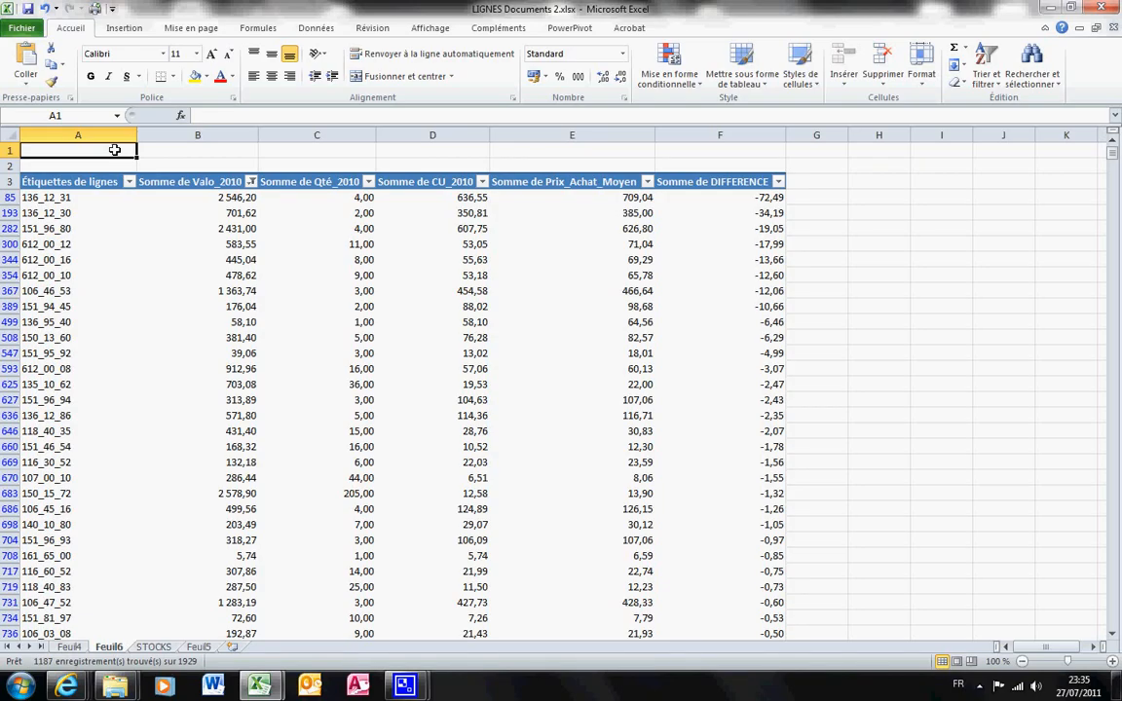
{"action": "left_click", "coordinate": [404, 687]}
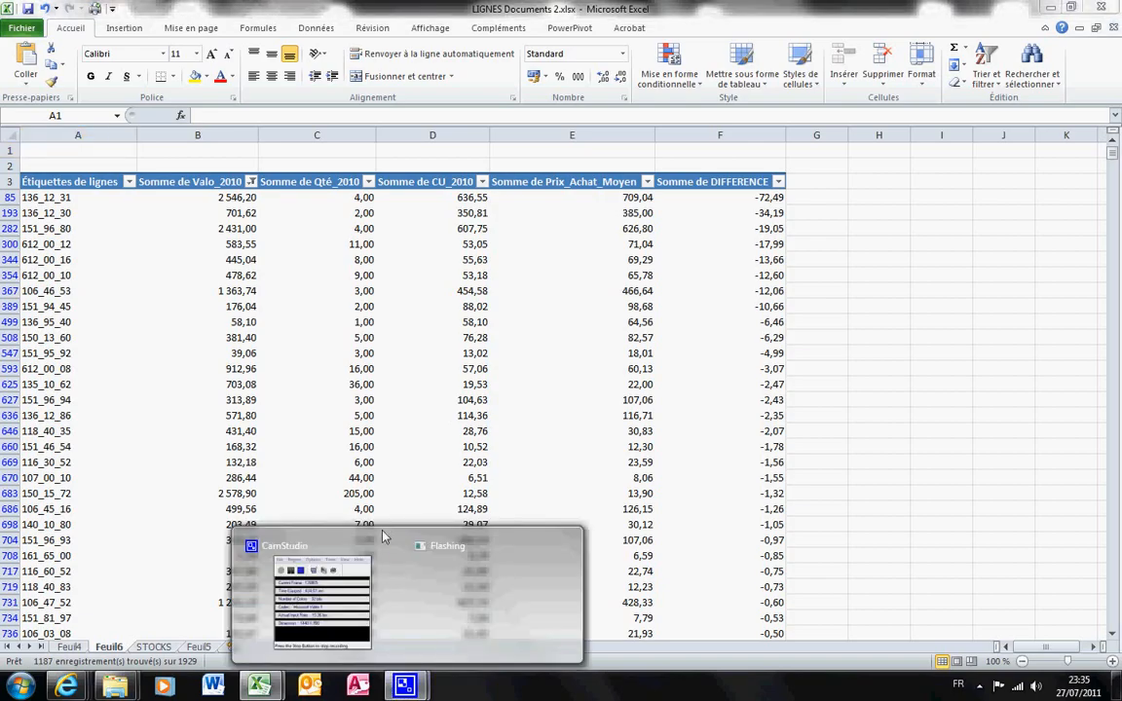